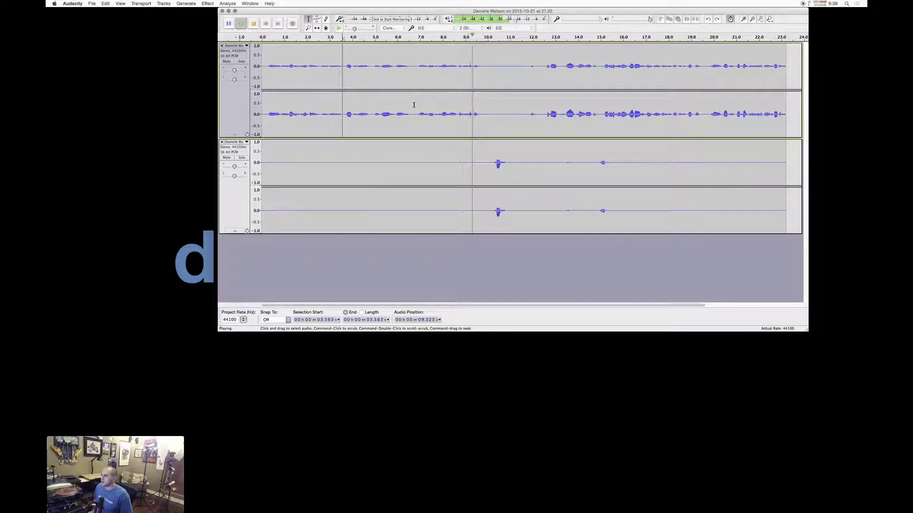
Step: Listen to the recording and try deleting the section from about 3.59 s to 6.54 s across both sync-locked tracks
key("space")
key("space")
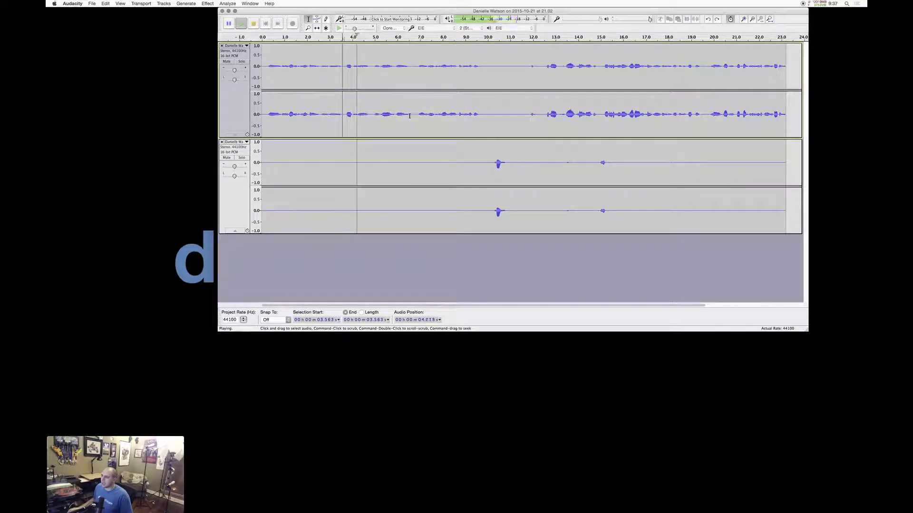
left_click_drag(408, 112, 343, 112)
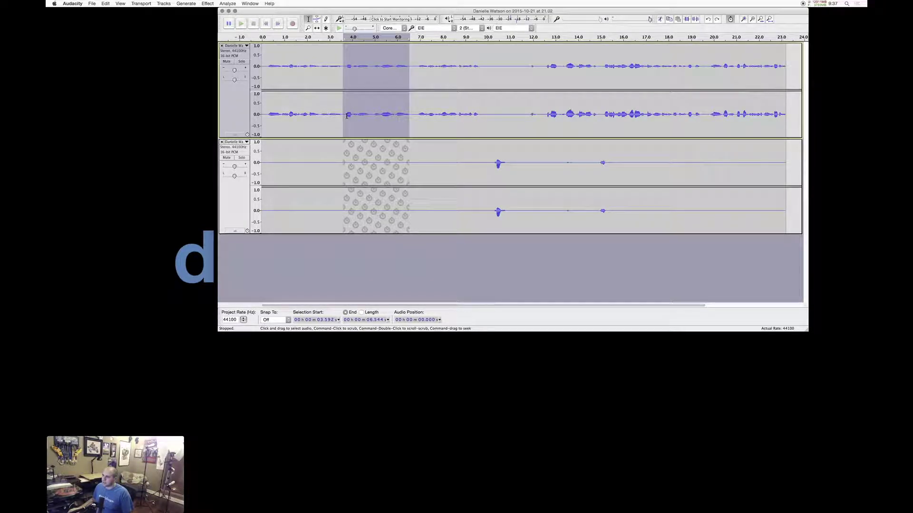
key("space")
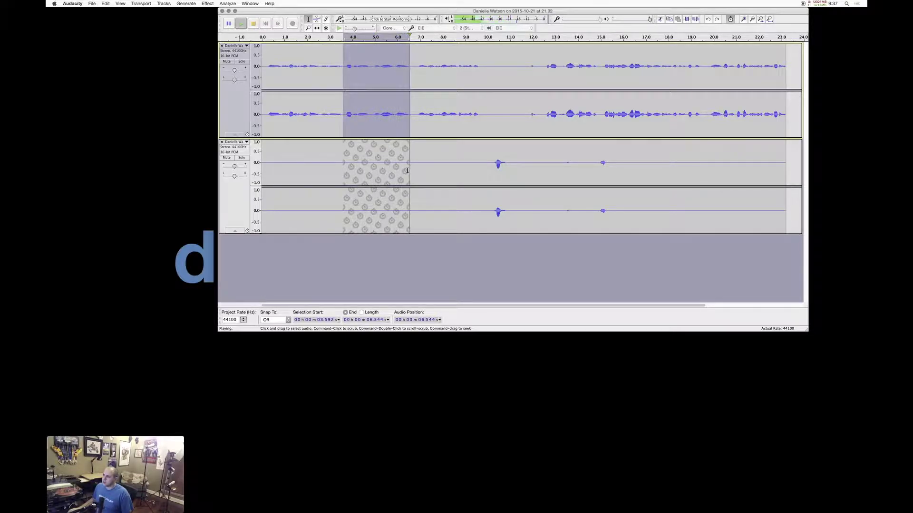
key("Delete")
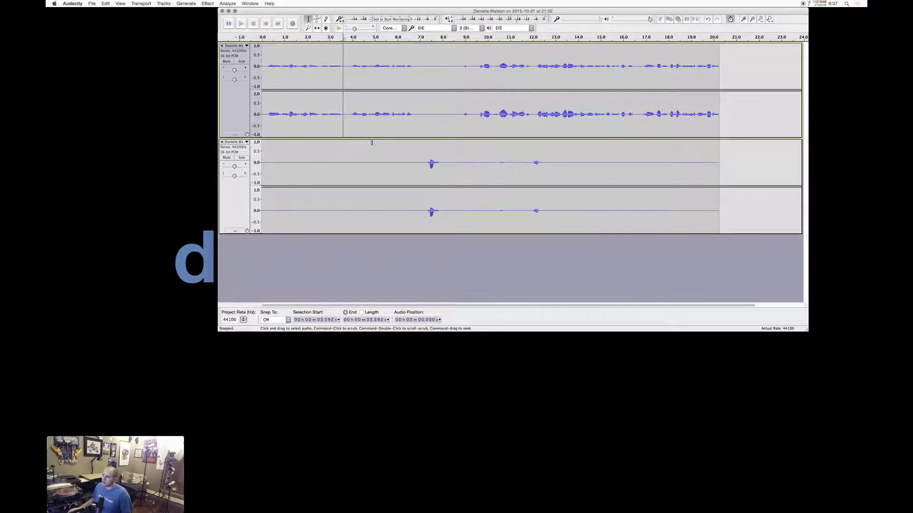
Step: Play back the audio across the cut, starting at about 2.3 s, and check the end of both tracks
left_click(313, 116)
key("space")
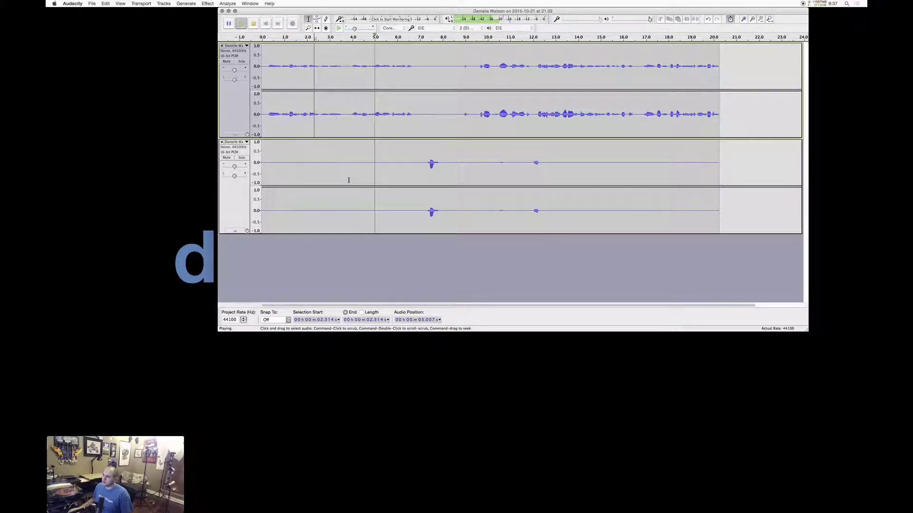
key("space")
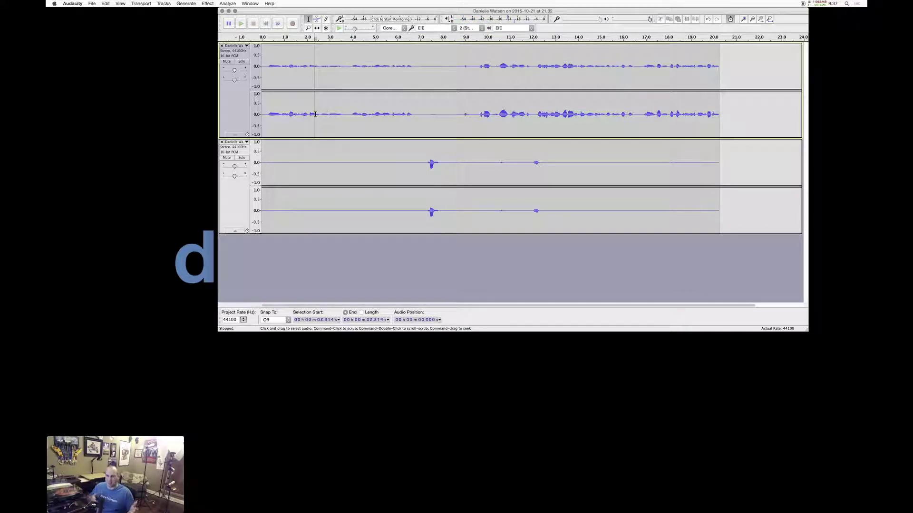
left_click(719, 123)
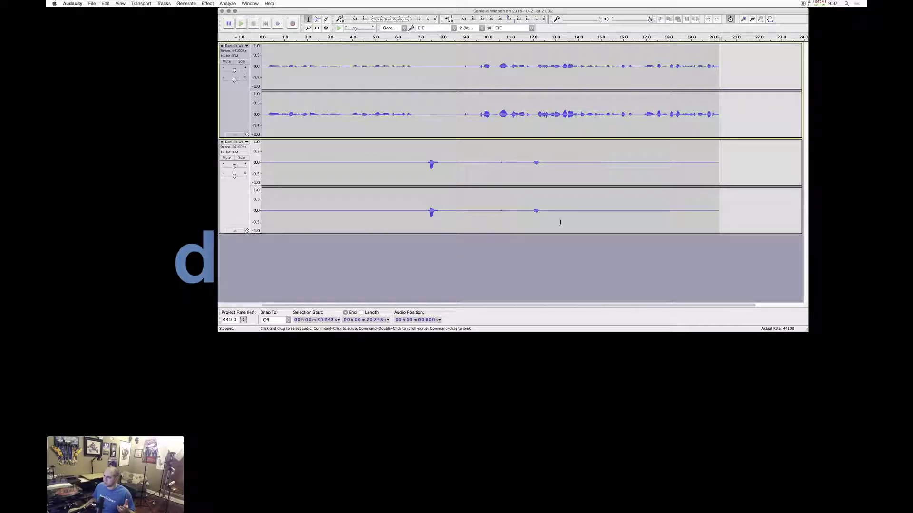
Step: Undo the deletion and try cutting the same section from the upper track only, with Sync-Lock turned off
left_click(344, 143)
key("super+v")
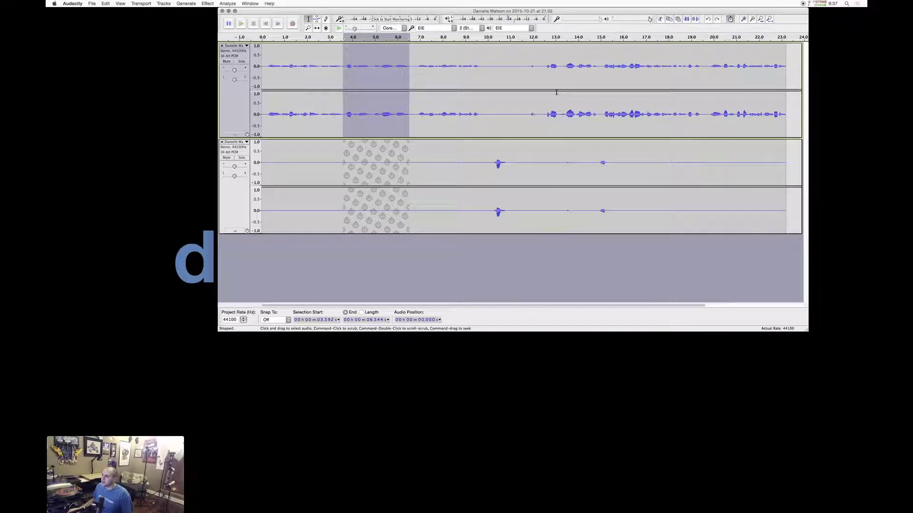
key("super+z")
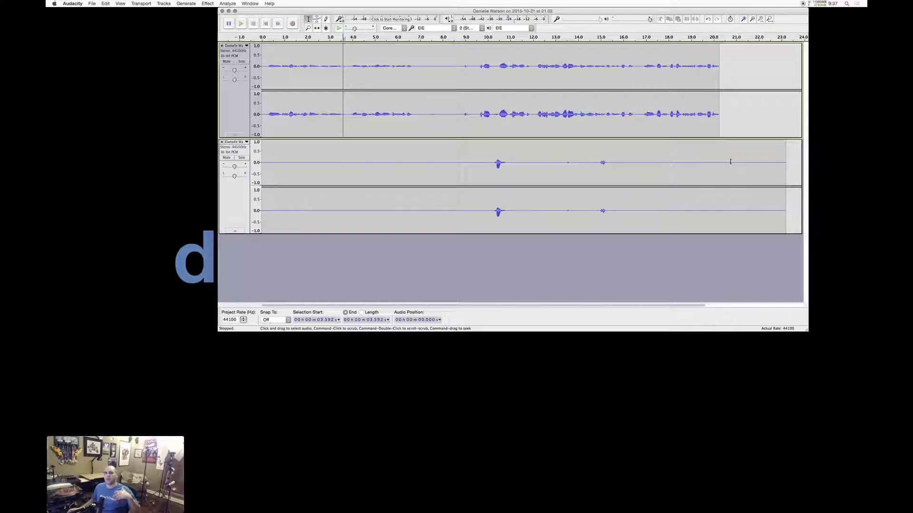
Step: Play the unsynchronized tracks from about 8.9 s, and restore the deleted section with Sync-Lock on
left_click(464, 120)
key("space")
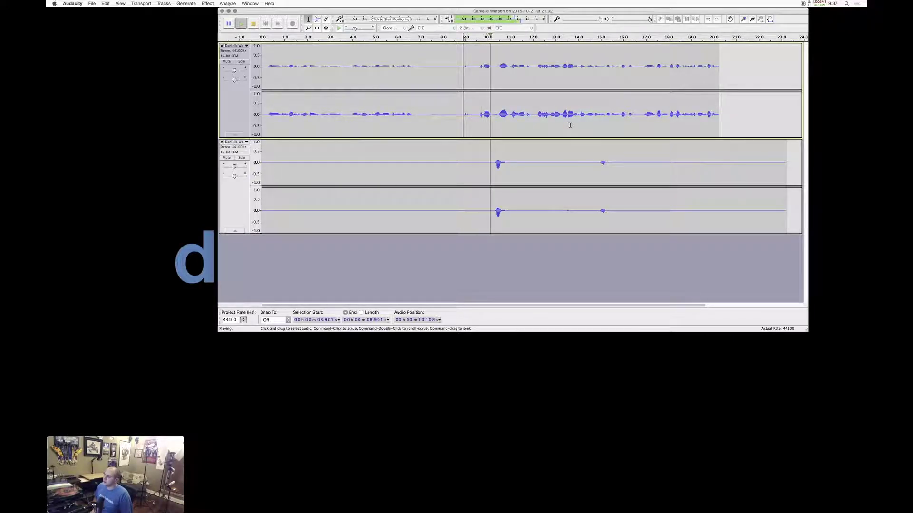
key("space")
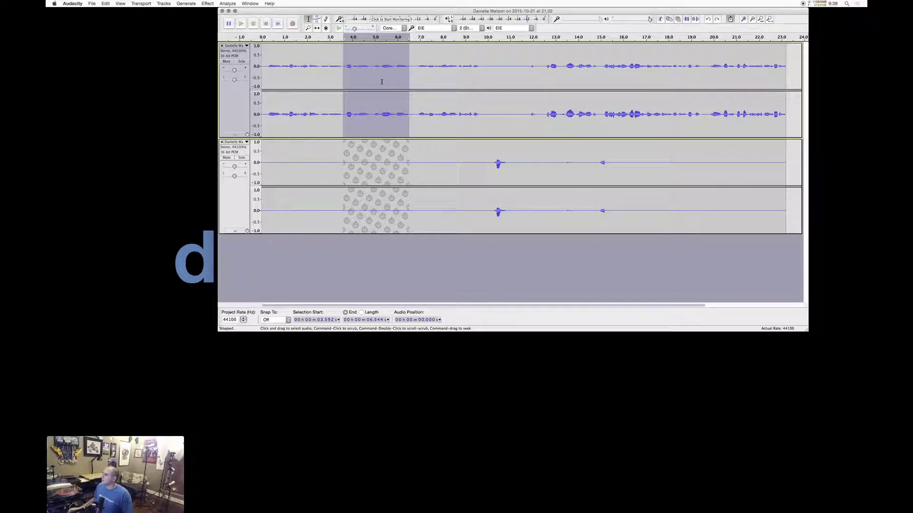
Step: Try deleting the section from about 3.72 s to 6.69 s across both sync-locked tracks
left_click(312, 118)
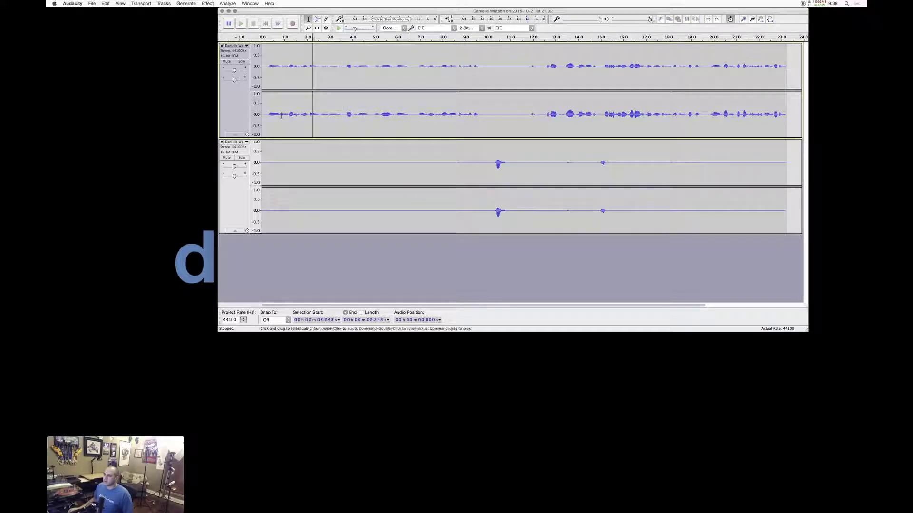
left_click(345, 114)
key("space")
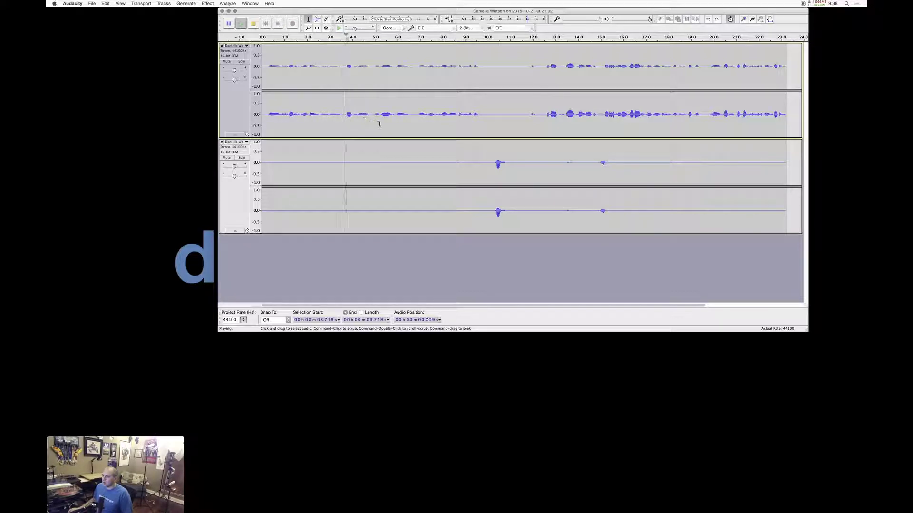
key("space")
left_click(412, 118, "shift")
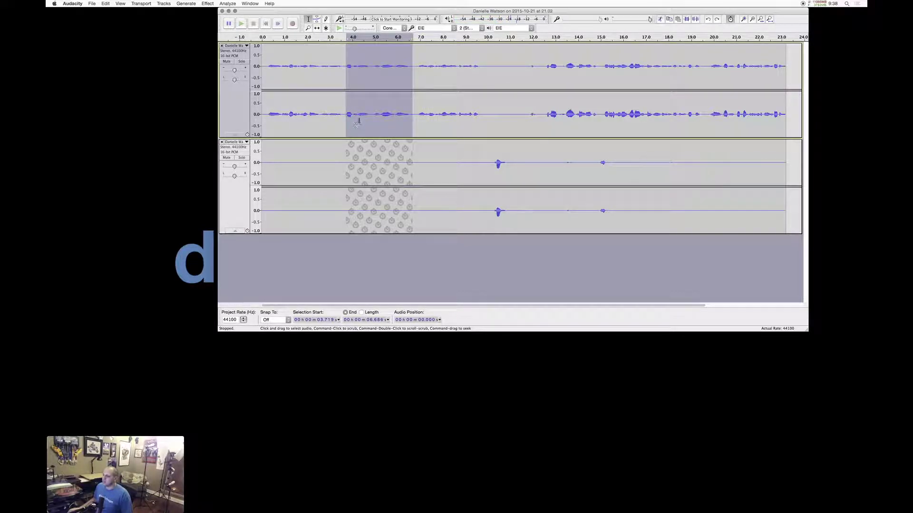
key("Delete")
Step: Play back across the new cut from about 2.6 s, and undo the deletion
left_click(320, 114)
key("space")
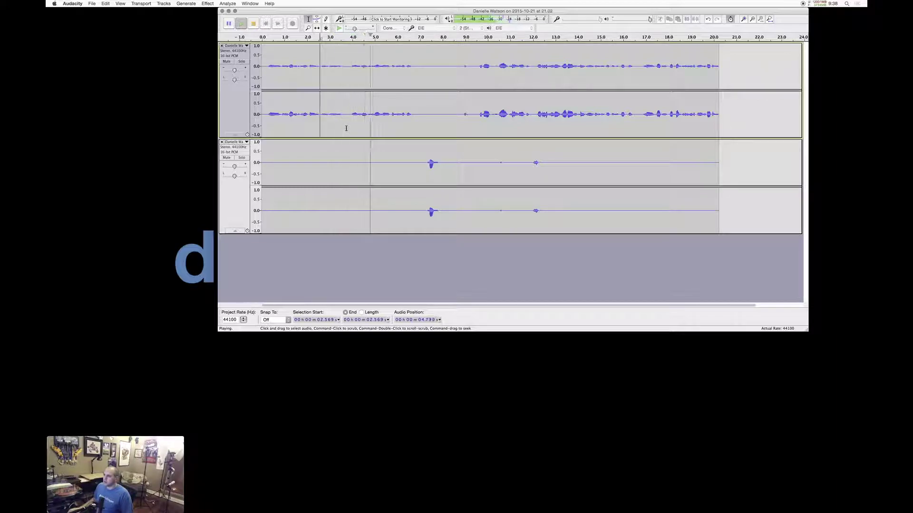
key("space")
key("super+z")
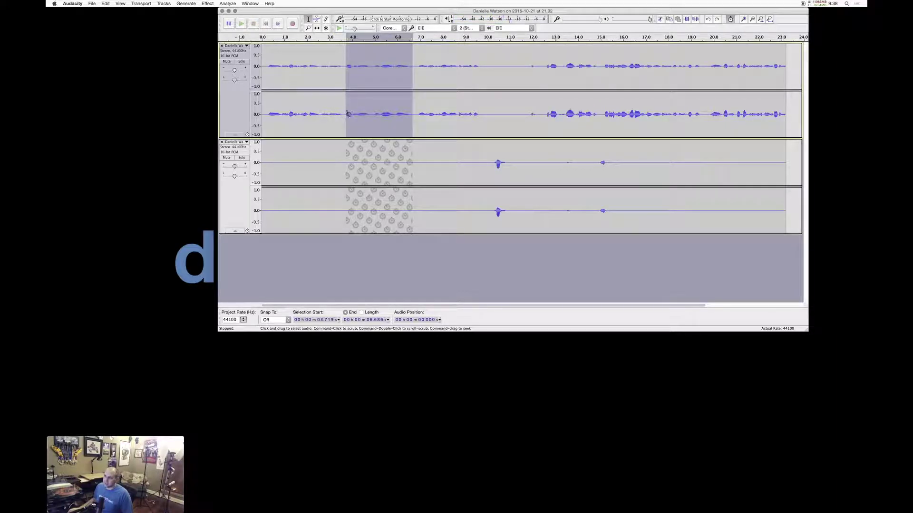
Step: Delete the section from about 3.68 s to 6.57 s across both sync-locked tracks
left_click(407, 110)
left_click_drag(345, 114, 411, 114)
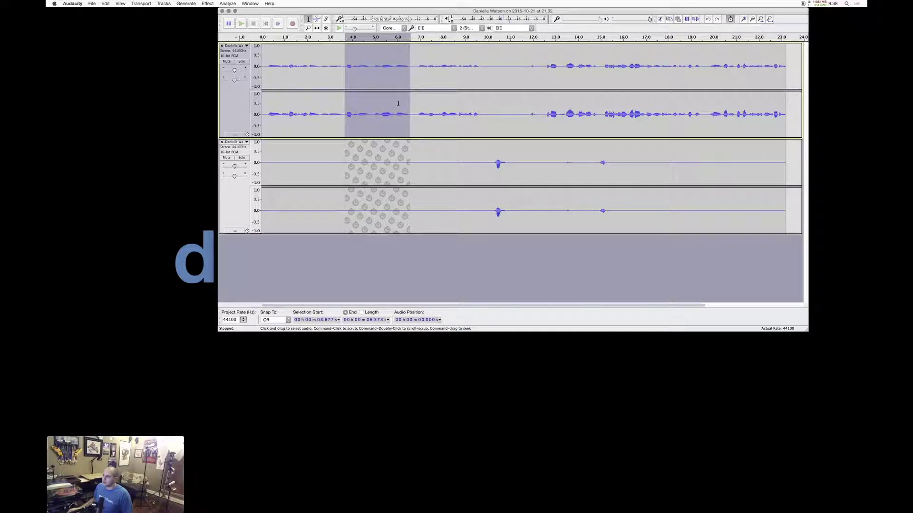
key("Delete")
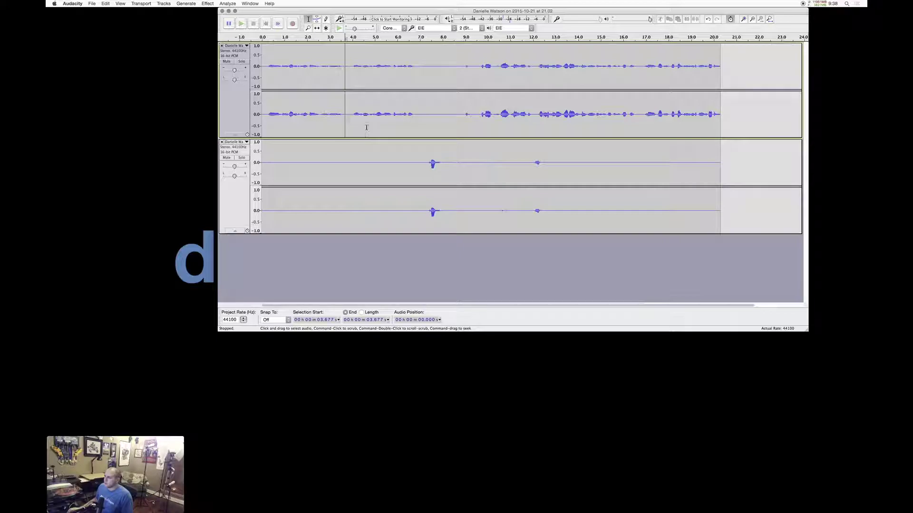
Step: Normalize the whole upper track to a maximum amplitude of -8.0 dB with DC offset removal, previewing the effect before applying it
double_click(364, 114)
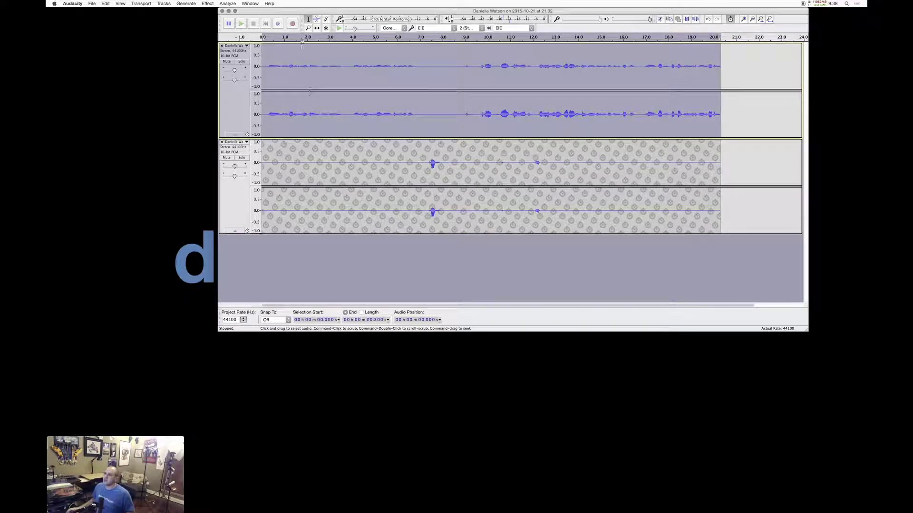
left_click(330, 66)
double_click(328, 66)
double_click(334, 68)
left_click(332, 67)
double_click(318, 64)
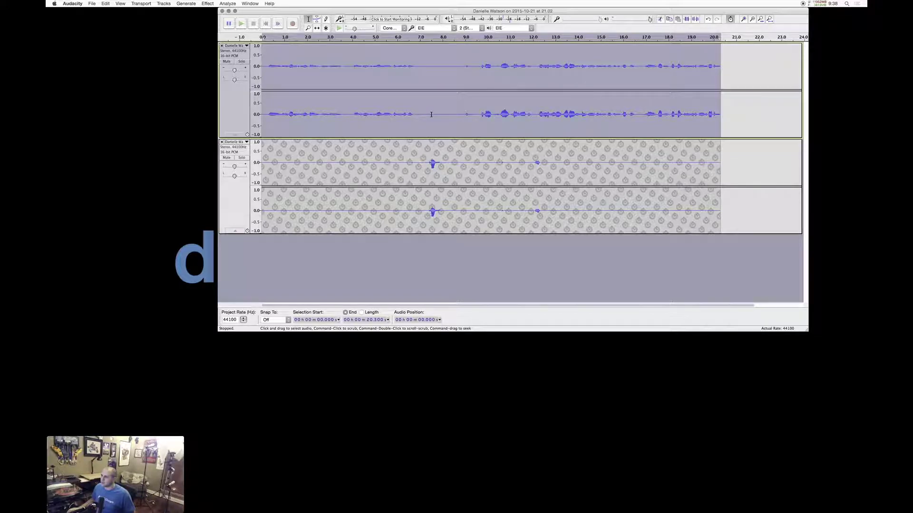
left_click_drag(353, 68, 656, 66)
left_click(455, 67)
double_click(455, 66)
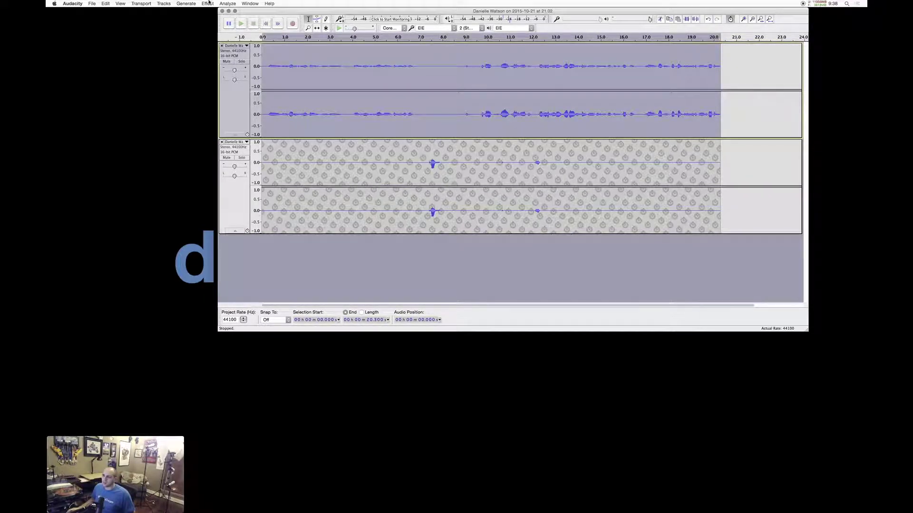
left_click(208, 3)
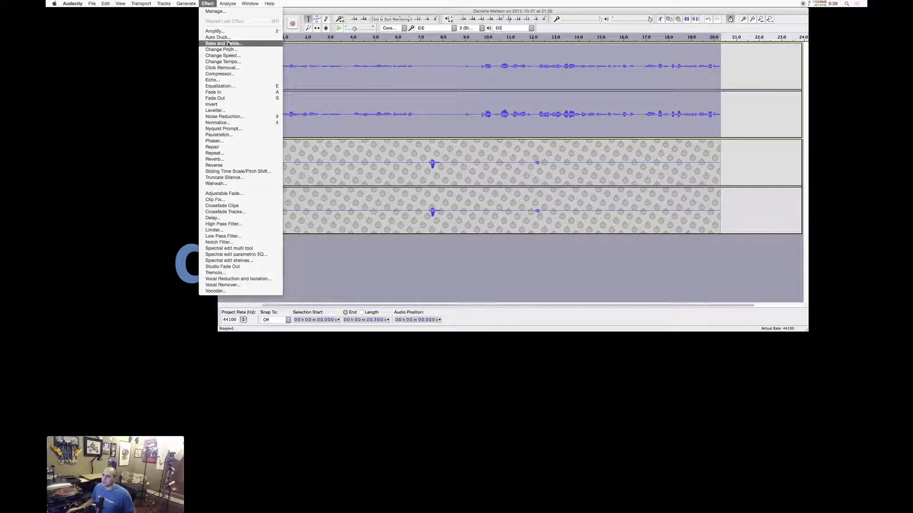
left_click(275, 124)
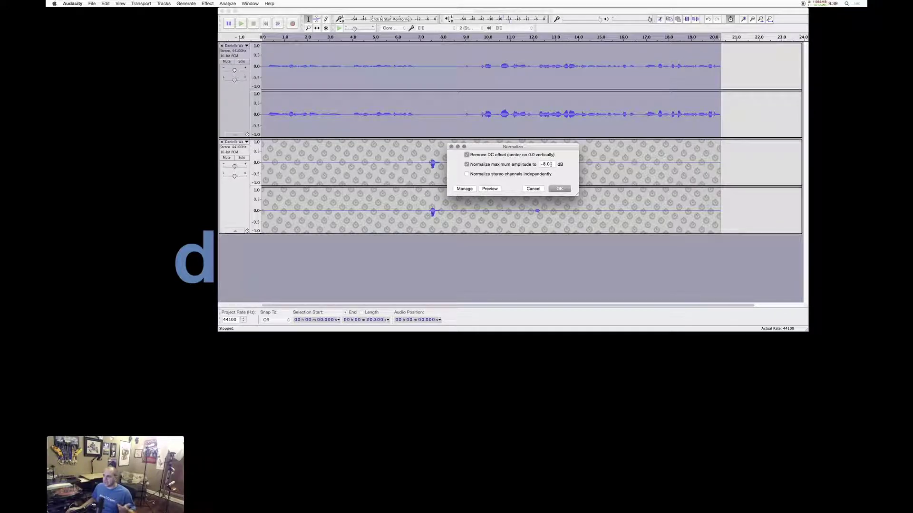
left_click(489, 190)
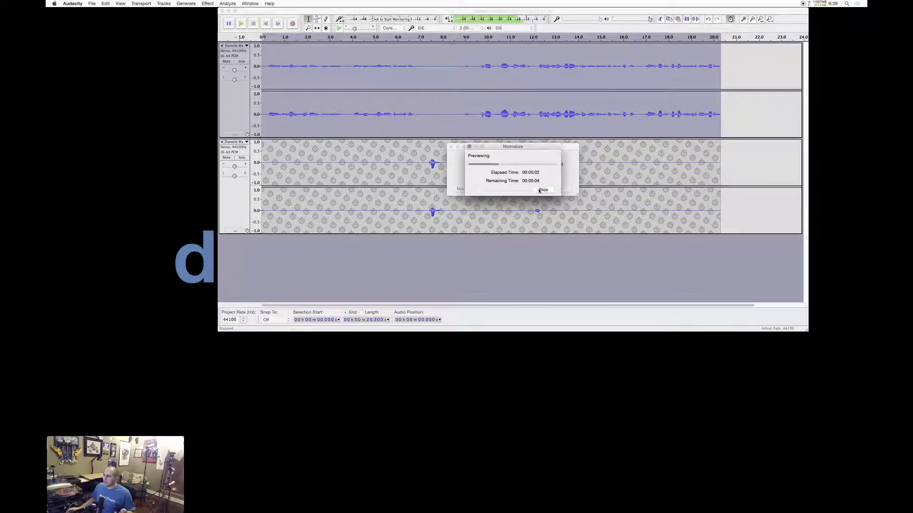
left_click(540, 190)
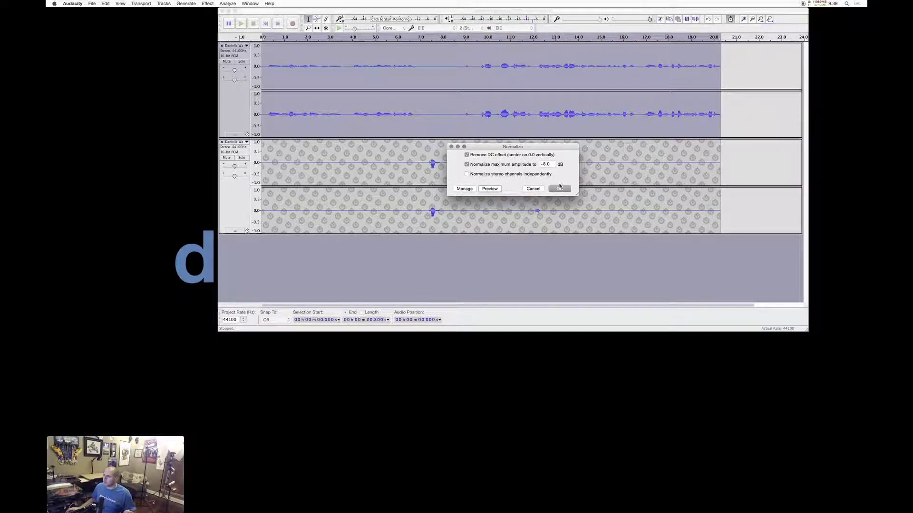
left_click(559, 189)
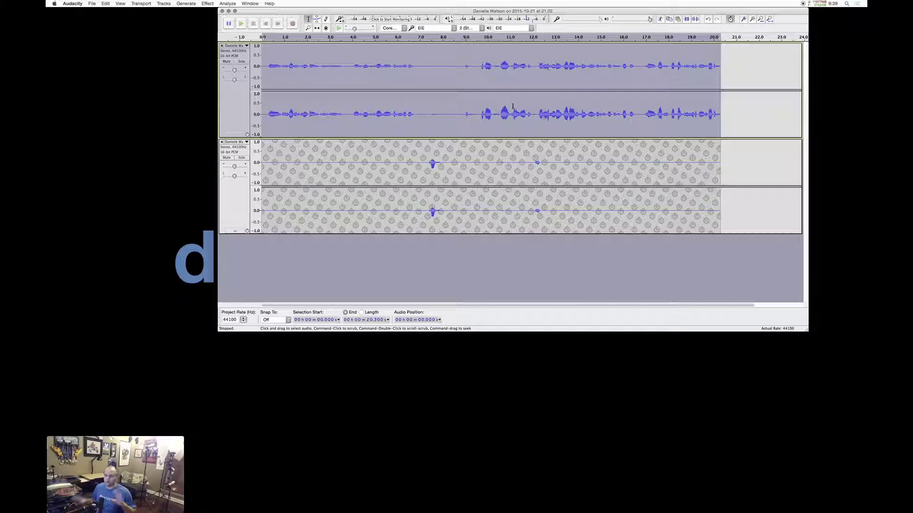
Step: Normalize the whole lower track to a maximum amplitude of -8.0 dB with DC offset removal
left_click(432, 165)
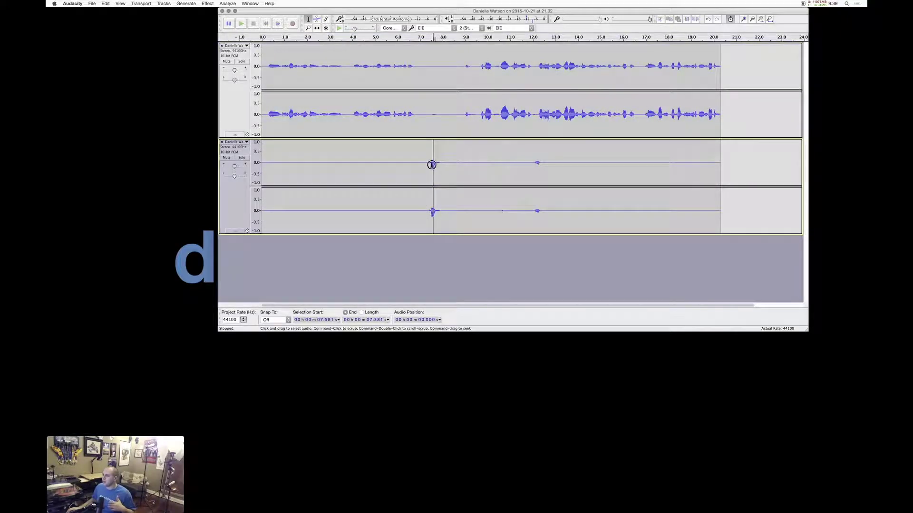
double_click(429, 165)
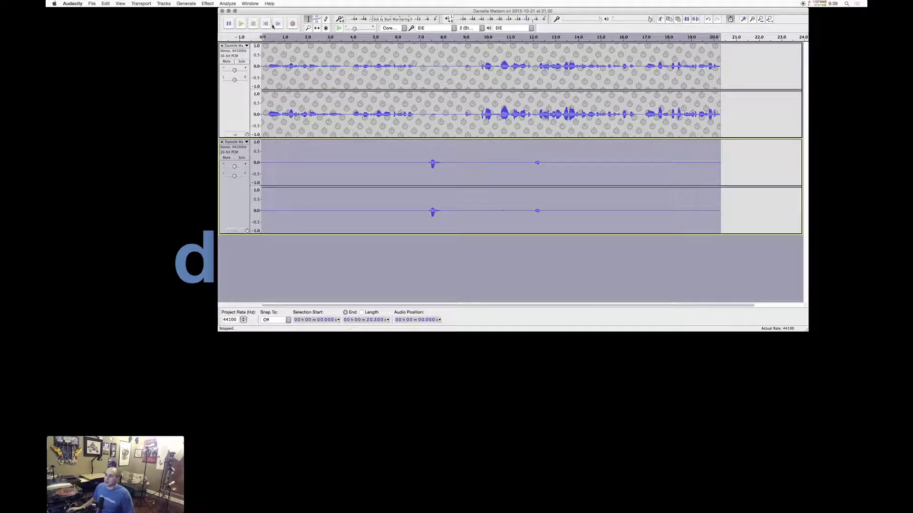
left_click(207, 3)
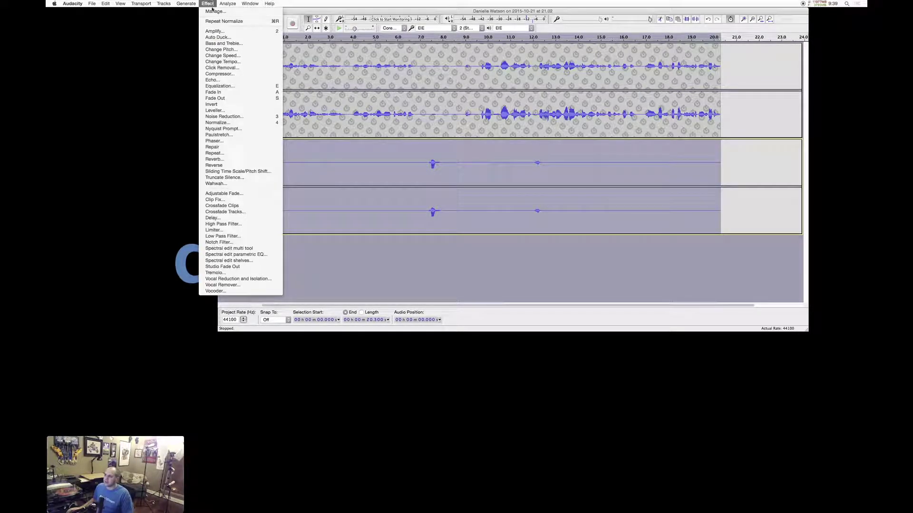
left_click(233, 123)
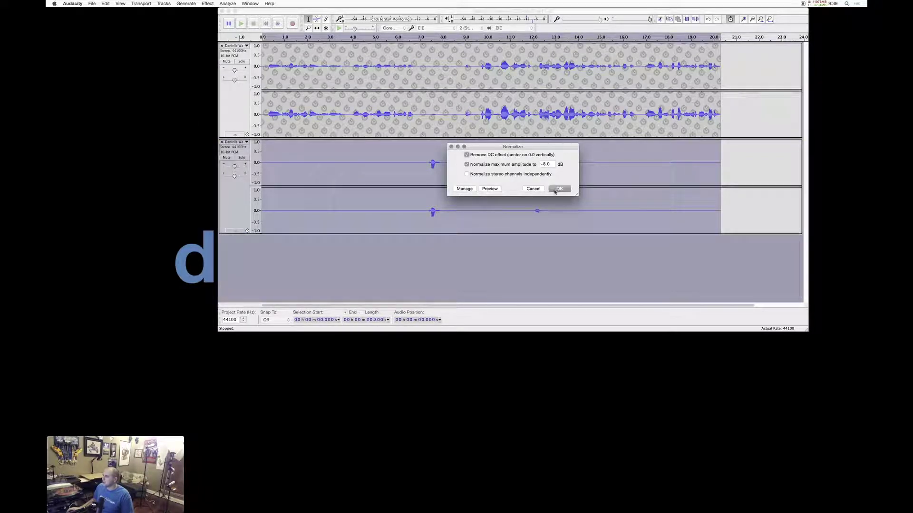
left_click(554, 190)
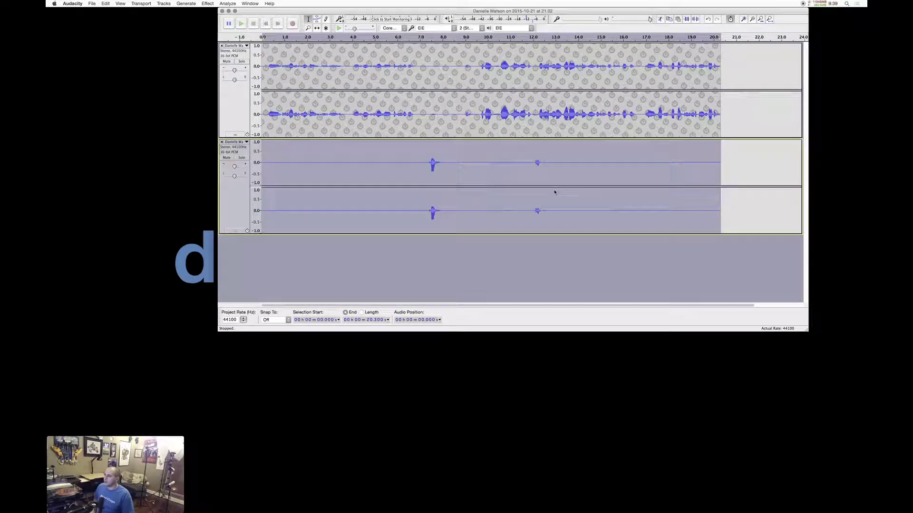
Step: Play back both normalized tracks from about 7.07 s to check their levels
left_click(421, 209)
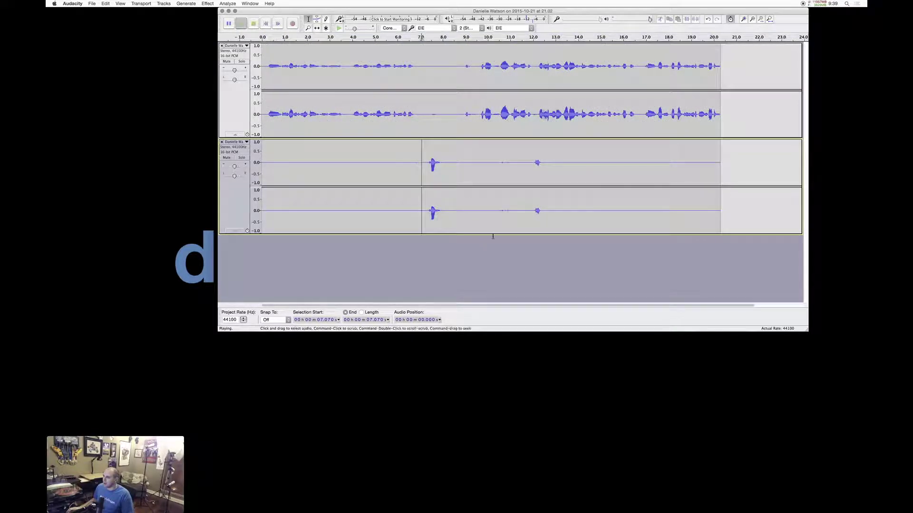
key("space")
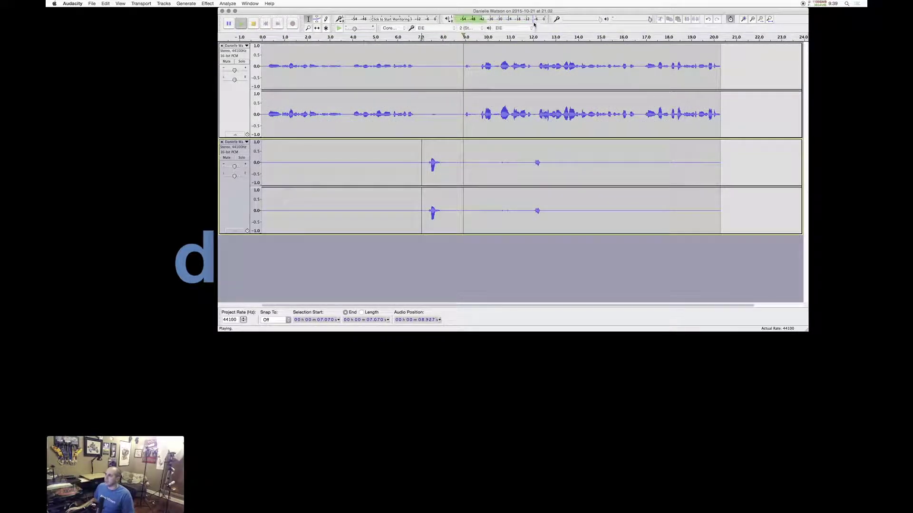
key("space")
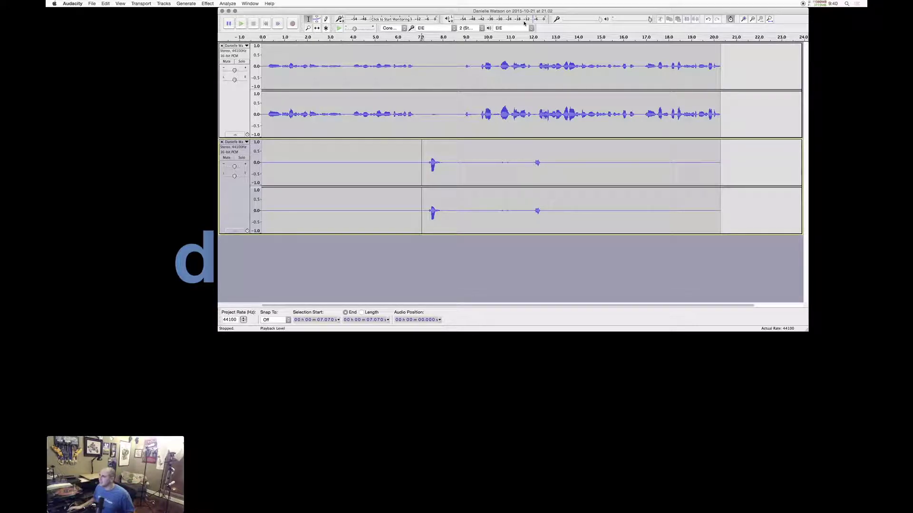
left_click_drag(404, 10, 368, 2)
left_click(320, 74)
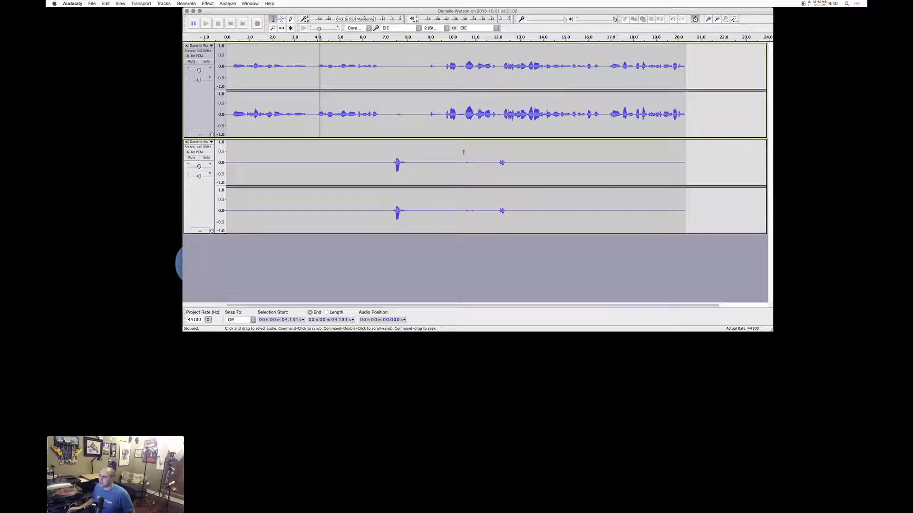
left_click(383, 155)
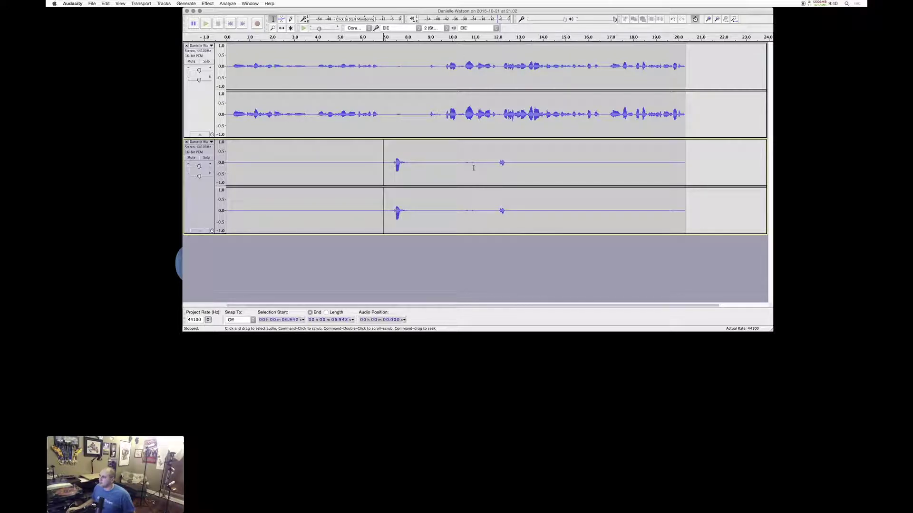
left_click(356, 124)
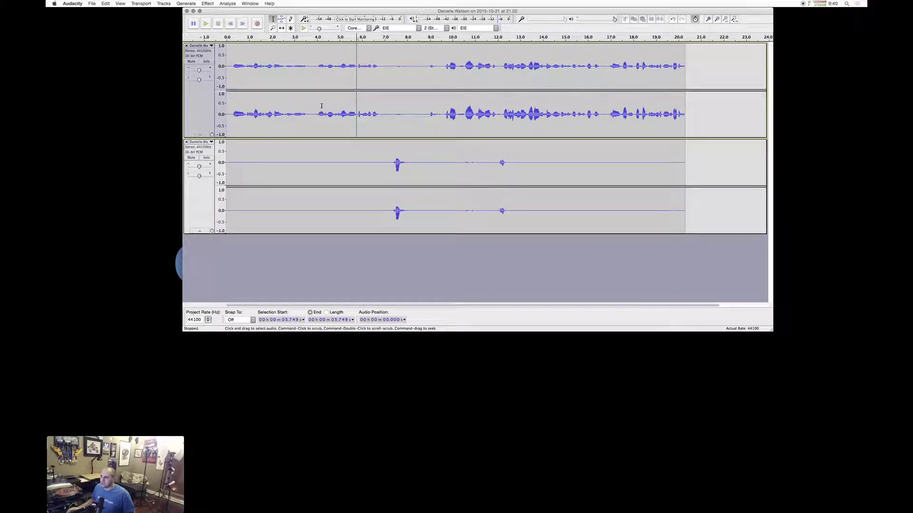
Step: Apply a fade-in to the upper track's opening word, from about 0.28 s to 0.70 s
mouse_move(232, 111)
left_mouse_down()
mouse_move(258, 111)
mouse_move(242, 113)
left_mouse_up()
left_click(252, 111)
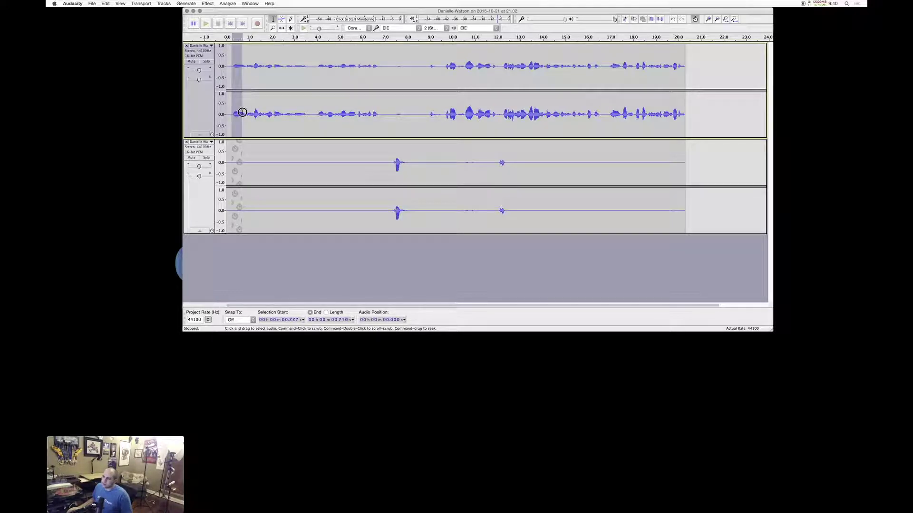
left_click(239, 113)
left_click_drag(239, 116, 240, 119)
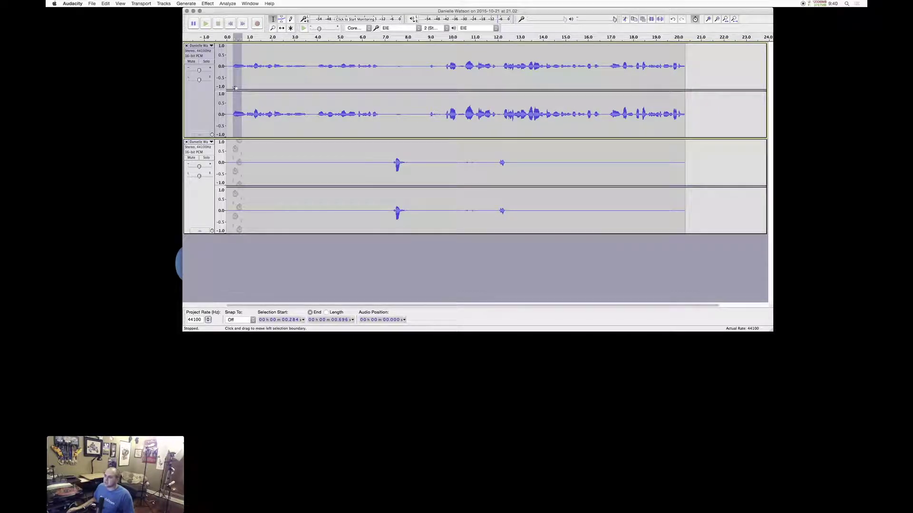
left_click(207, 3)
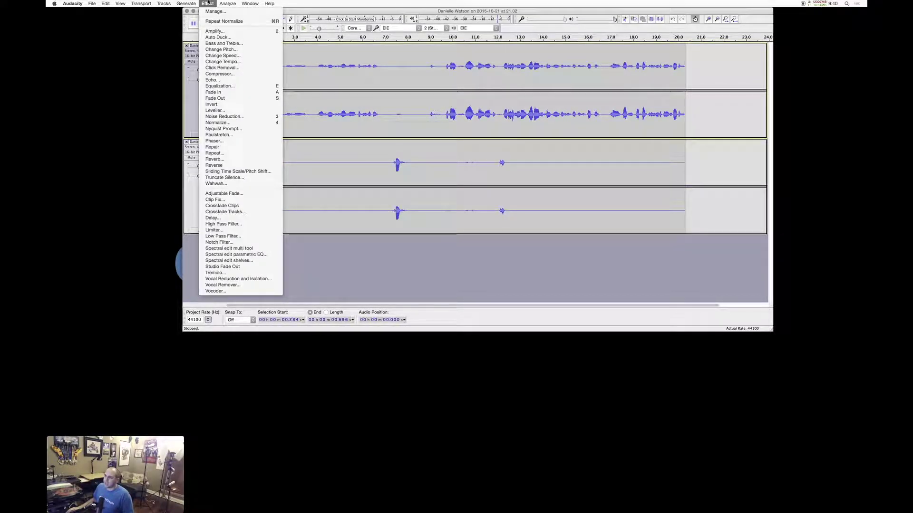
left_click(278, 92)
Step: Play back the recording from 0 s to hear the fade-in on the opening word
left_click(230, 115)
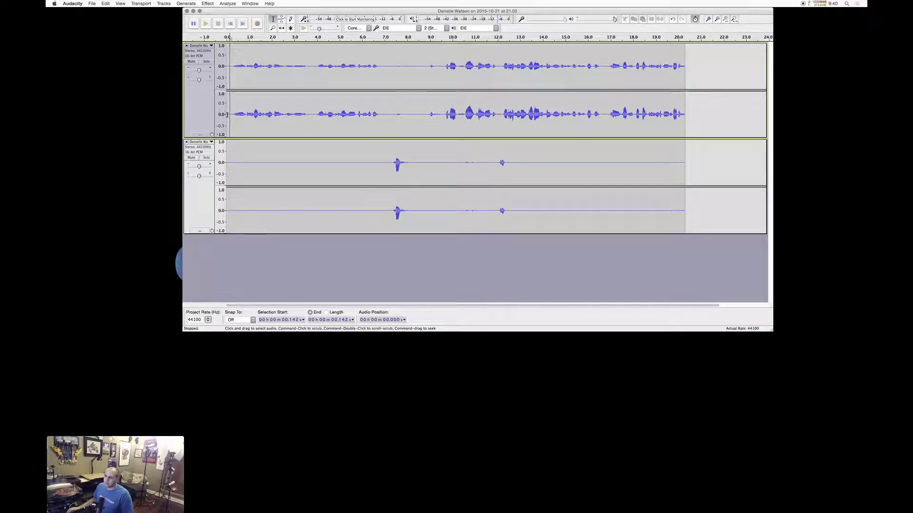
left_click(227, 114)
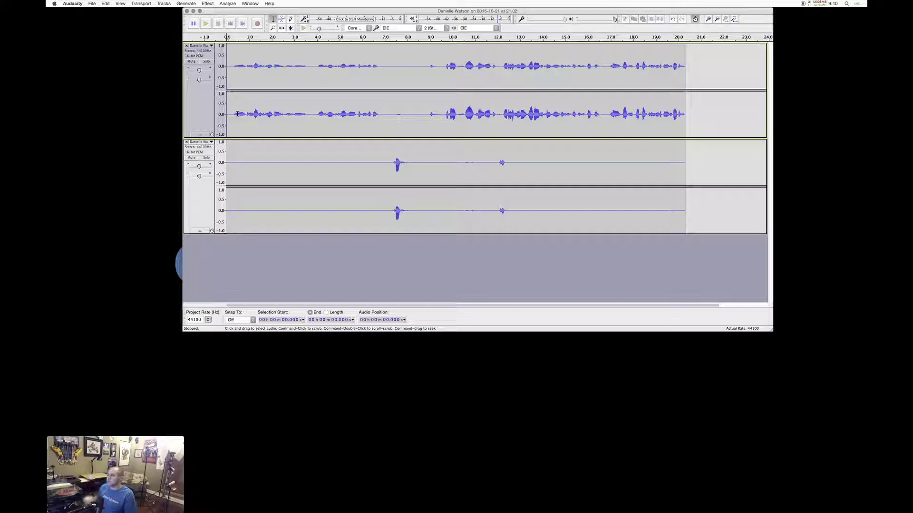
key("space")
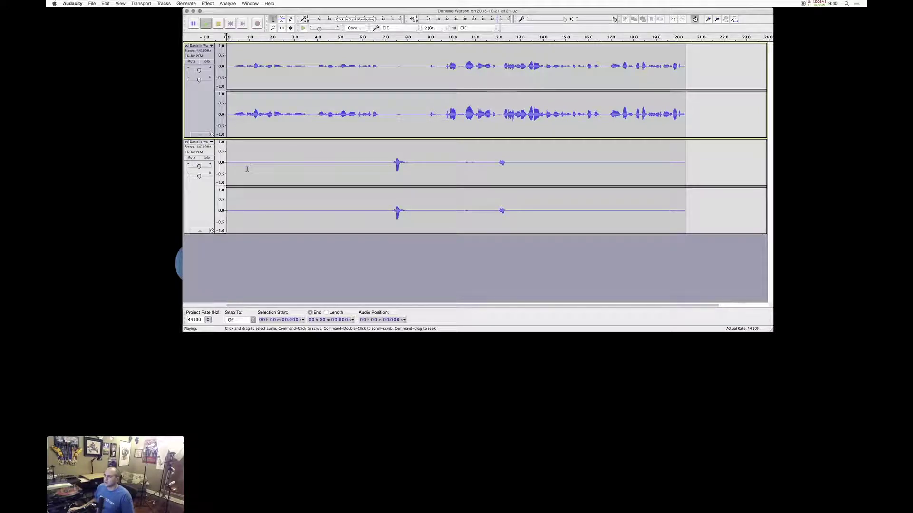
key("space")
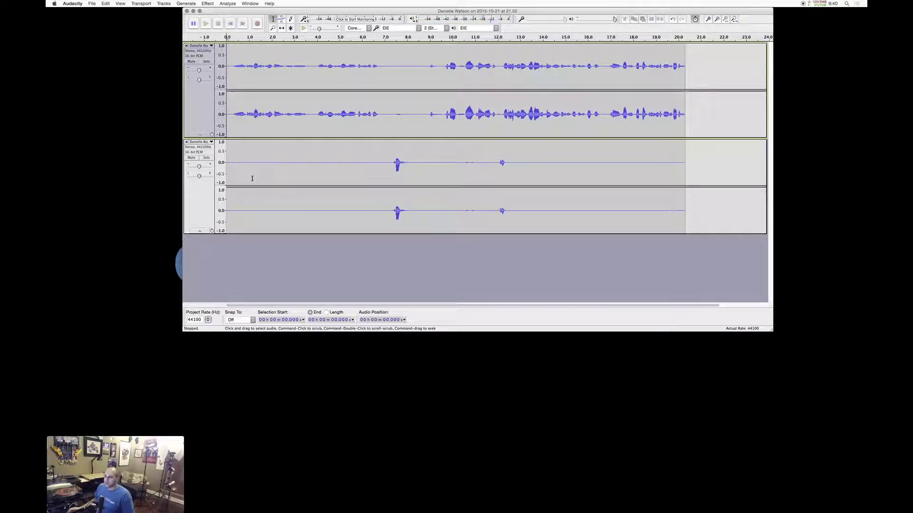
Step: Undo the short fade-in and play the recording's opening from 0 s for comparison
key("super+z")
key("space")
left_click(229, 133)
key("space")
key("space")
key("Home")
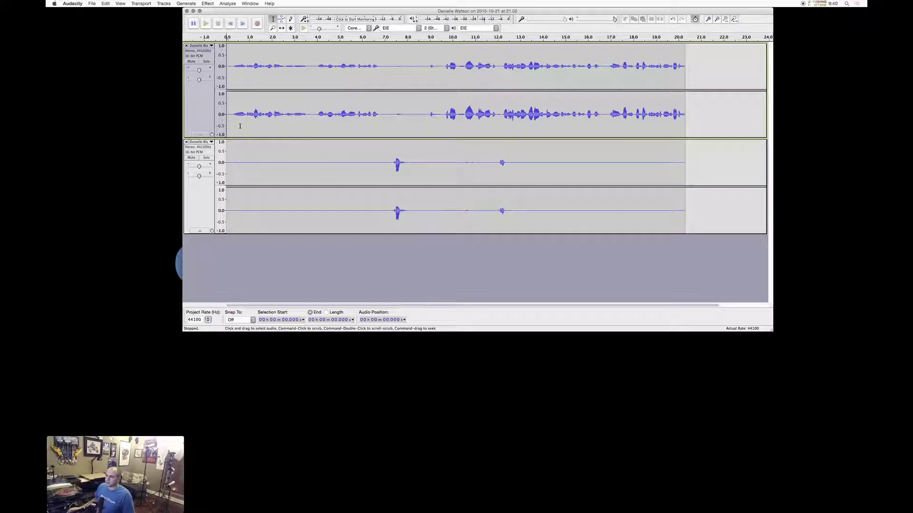
key("space")
key("space")
Step: Apply a fade-in to the upper track's first passage, from about 0.28 s to 6.77 s
left_click_drag(233, 115, 377, 113)
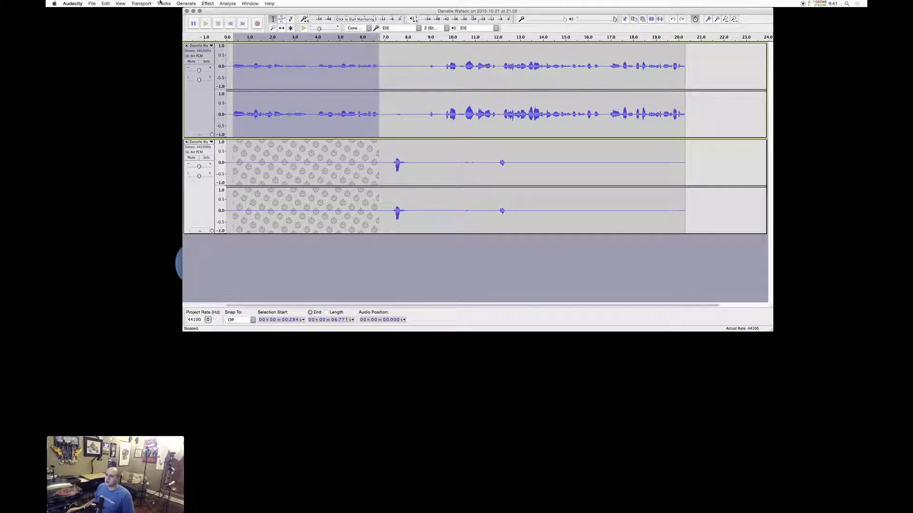
left_click(214, 2)
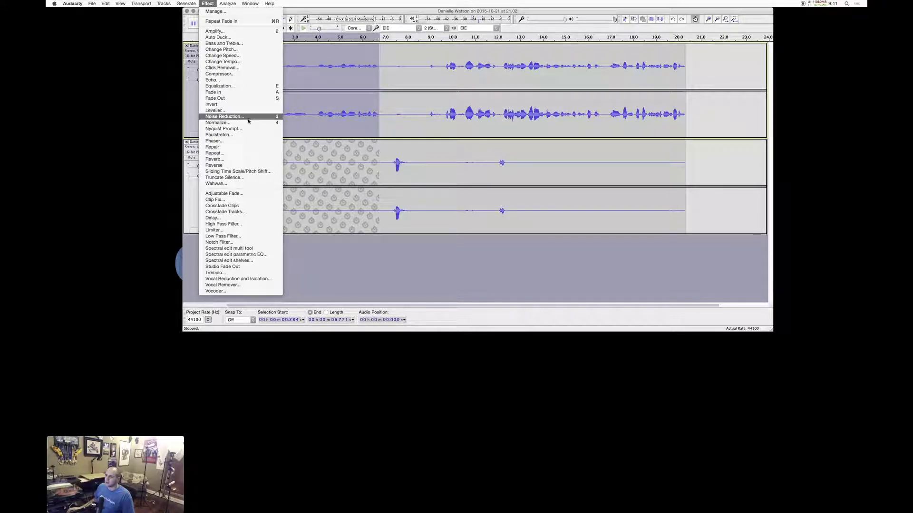
left_click(252, 92)
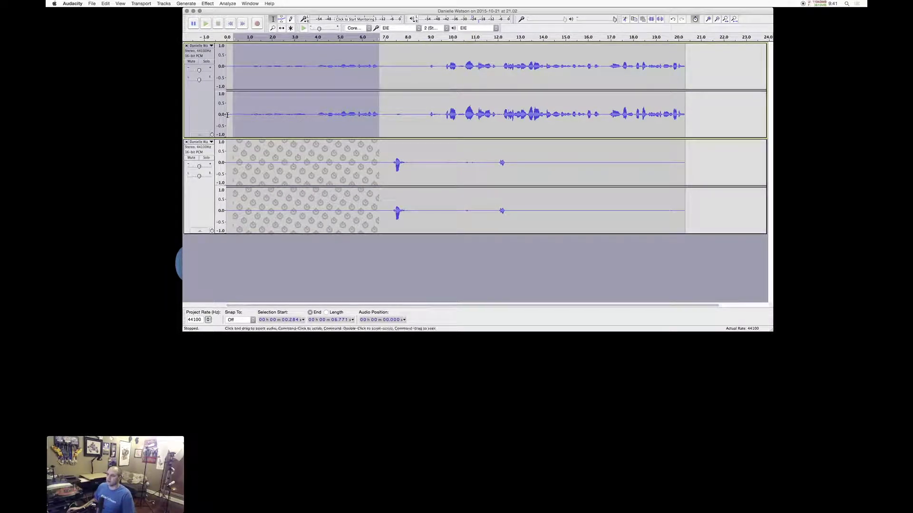
Step: Play back the long fade-in from about 0.07 s, then undo it
left_click(228, 115)
key("space")
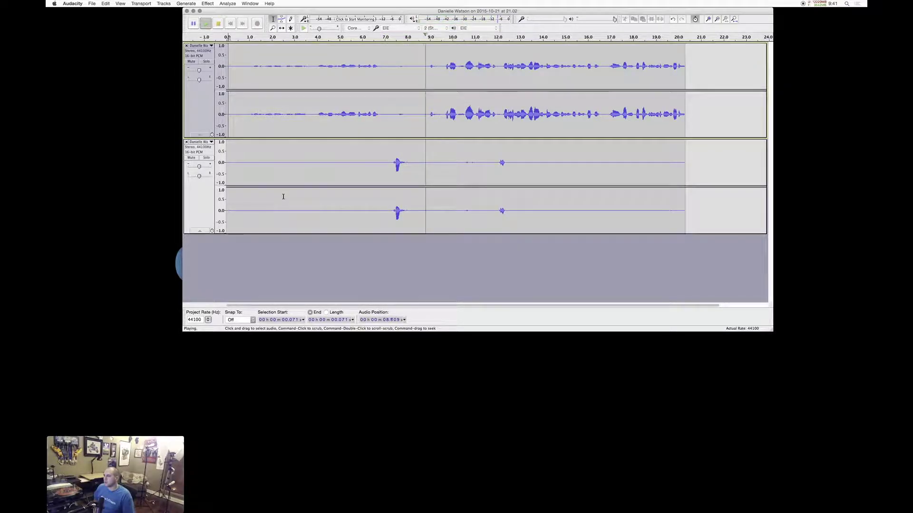
key("space")
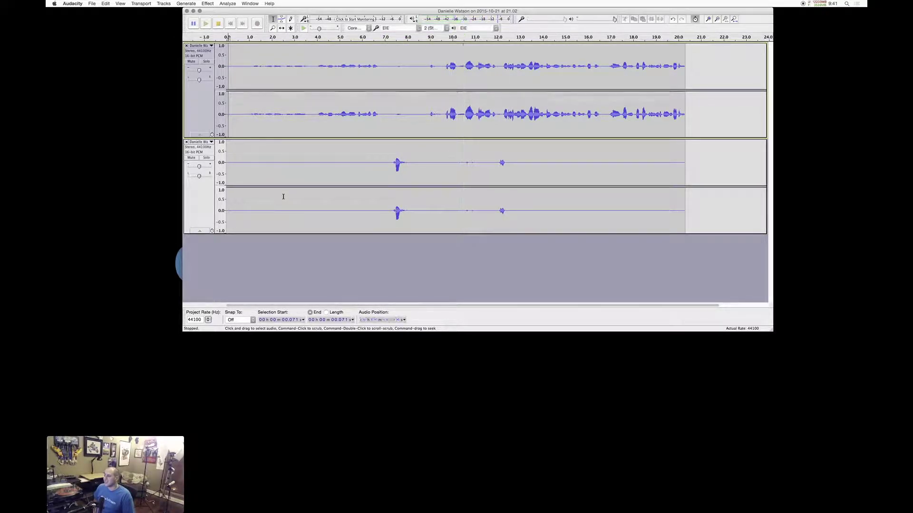
left_click(280, 113)
key("super+z")
Step: Apply a fade-out to the upper track from about 3.96 s to 6.74 s
left_click(355, 115)
left_click_drag(378, 115, 316, 115)
left_click(207, 3)
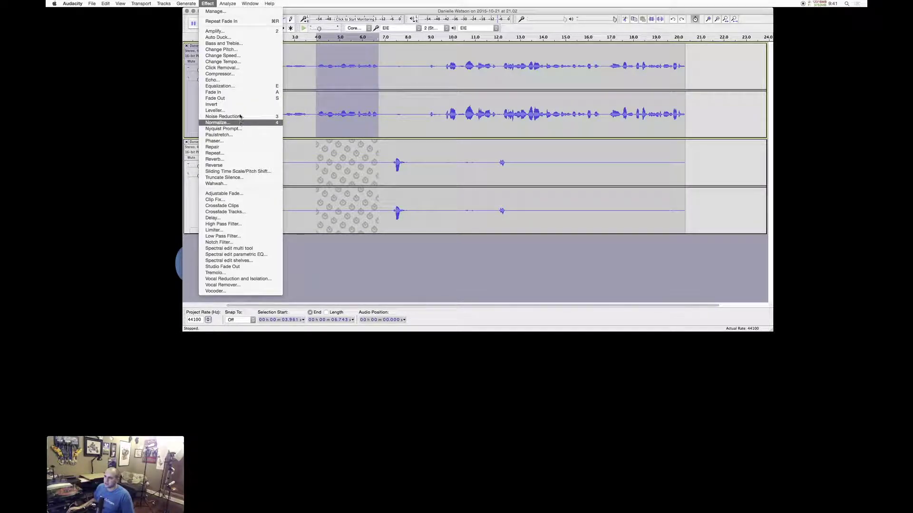
left_click(246, 99)
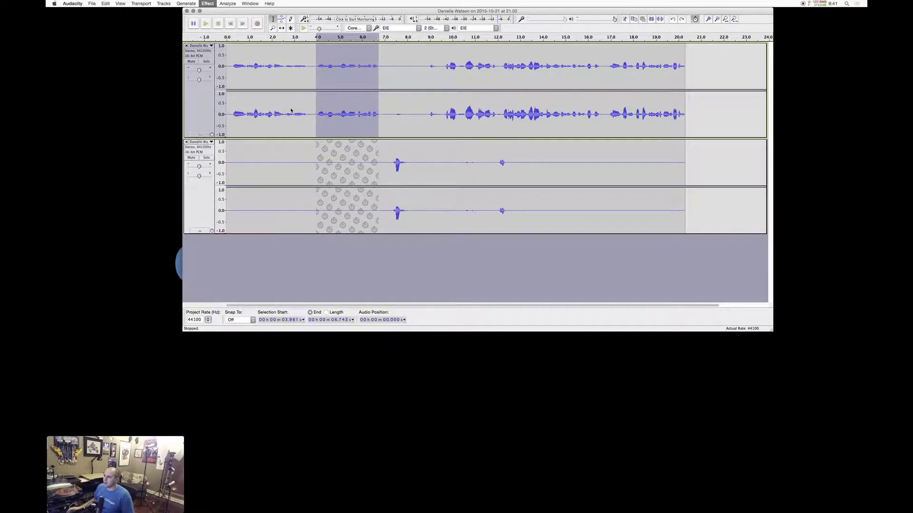
Step: Play back the fade-out from about 3.85 s, then undo it
left_click(310, 116)
key("space")
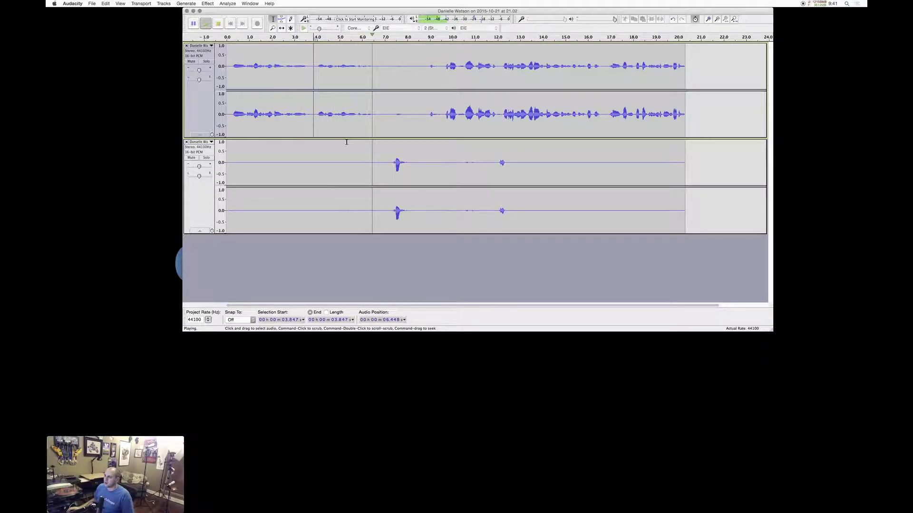
key("space")
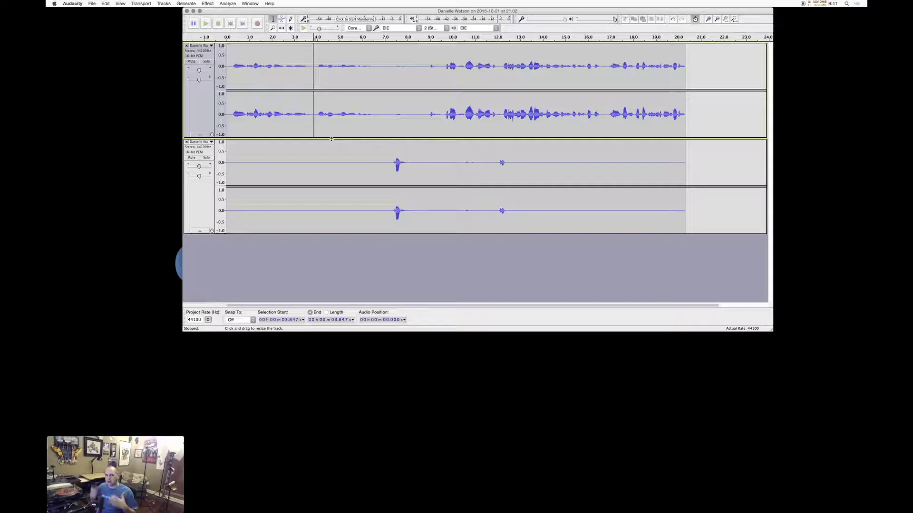
key("super+z")
Step: Examine the upper track's waveform around 13.23 s at several zoom levels
left_click(343, 114)
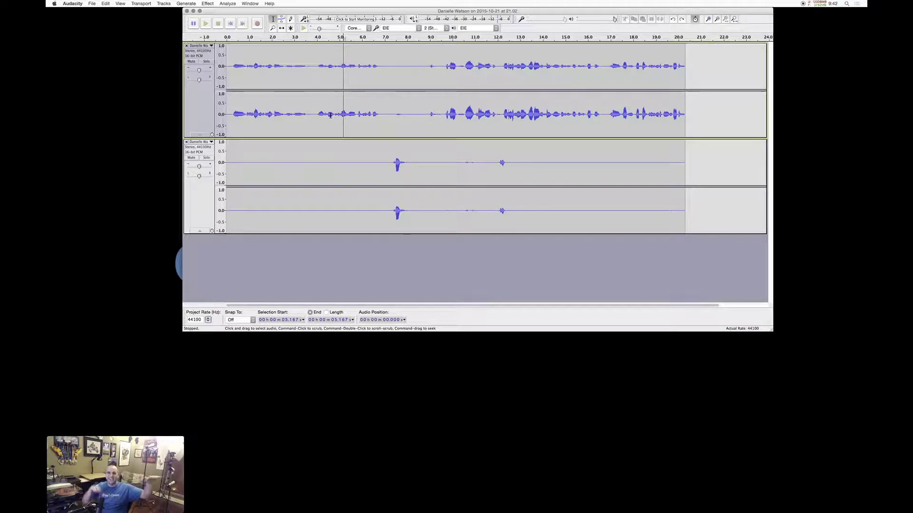
left_click(470, 112)
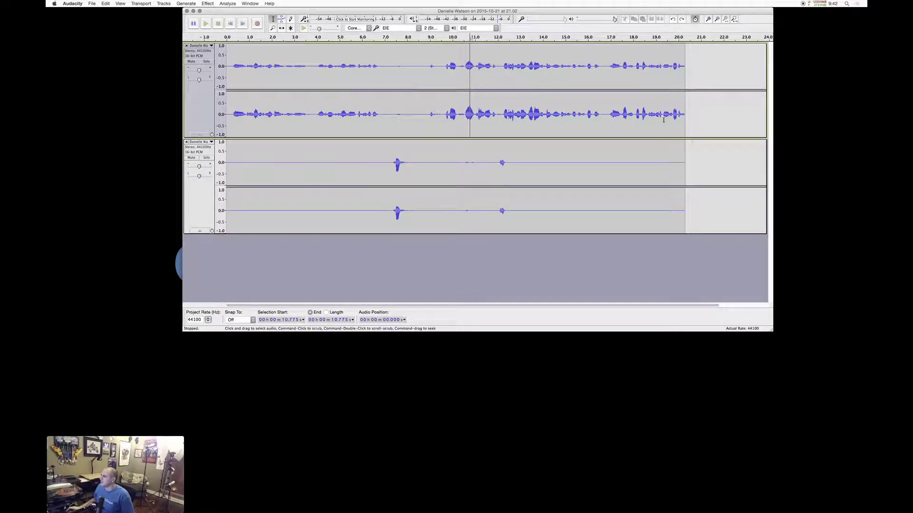
left_click(527, 111)
key("space")
key("super+1")
key("super+1")
key("super+3")
key("space")
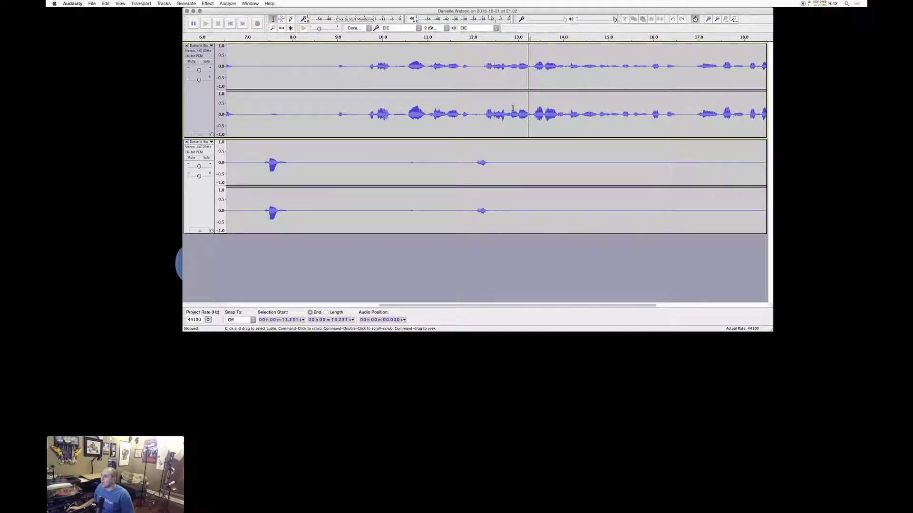
key("super+3")
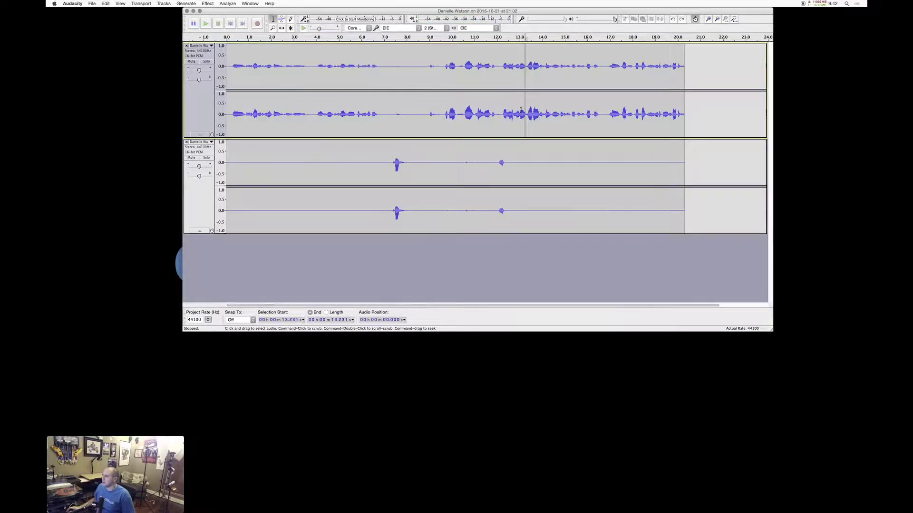
key("super+1")
key("super+1")
key("super+1")
key("super+3")
key("super+3")
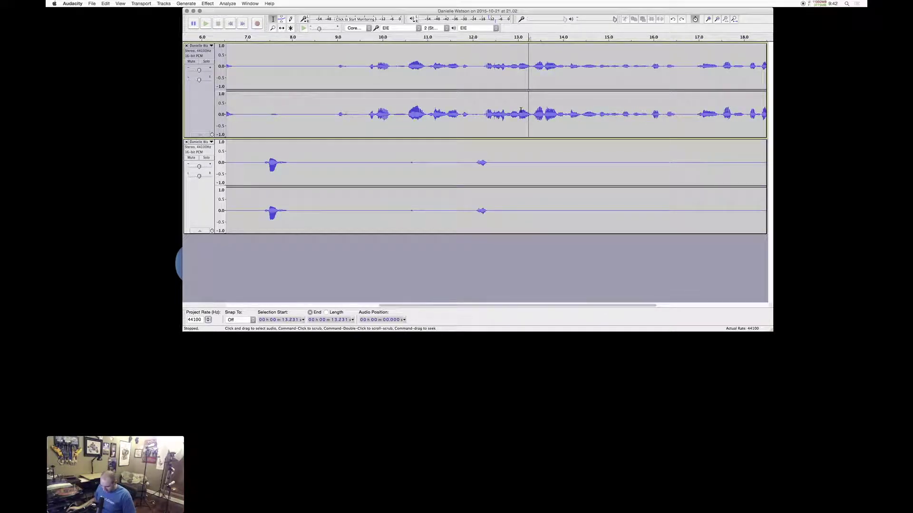
key("super+1")
key("super+1")
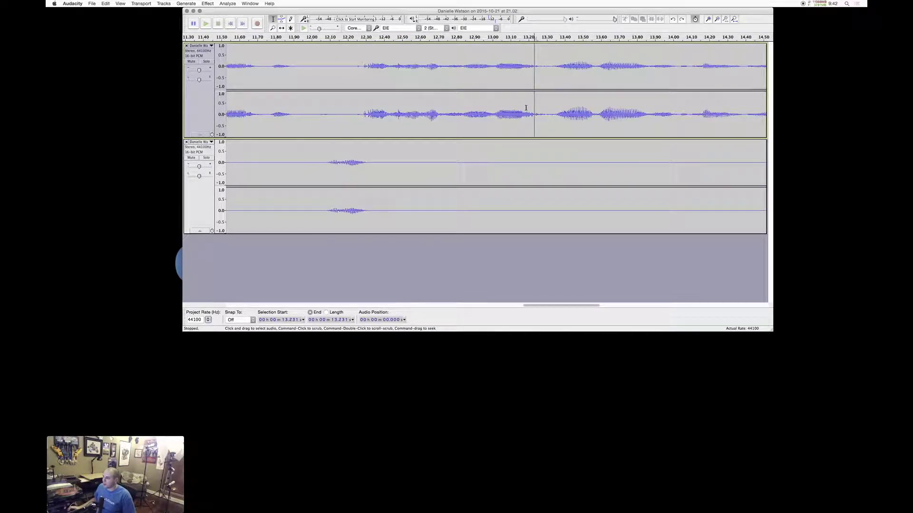
key("super+3")
key("super+3")
key("super+3")
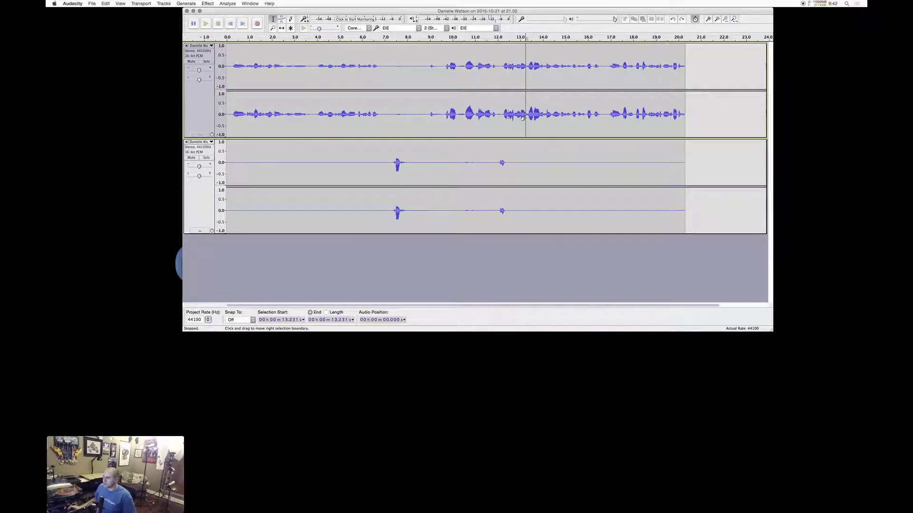
key("super+1")
key("super+1")
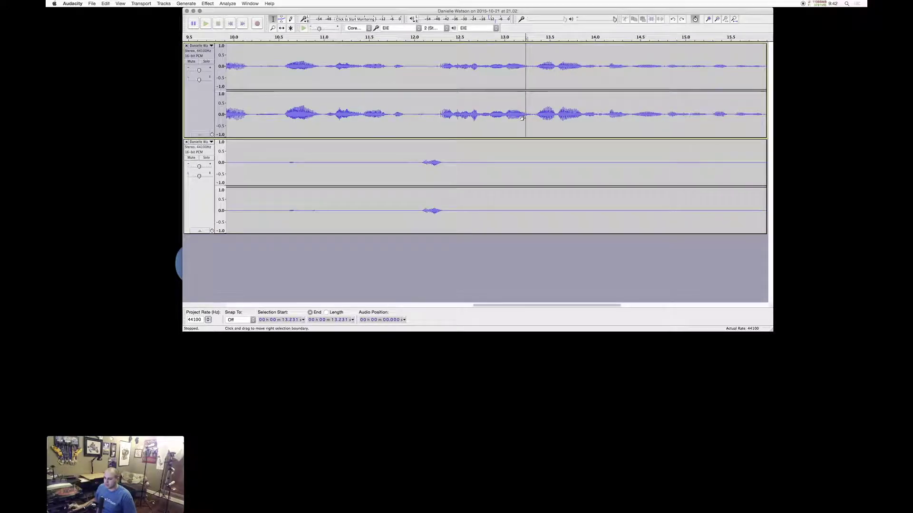
key("super+1")
key("super+3")
key("super+3")
key("super+1")
key("super+1")
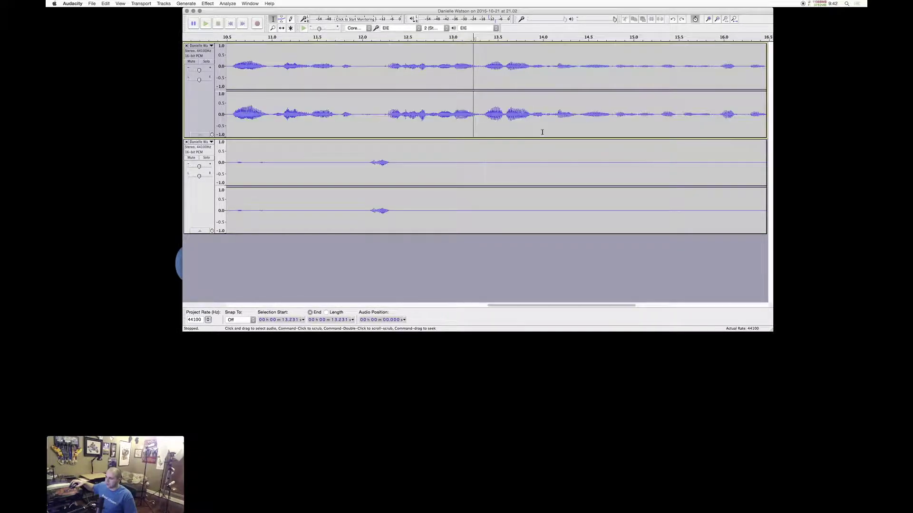
key("super+3")
key("super+3")
key("super+1")
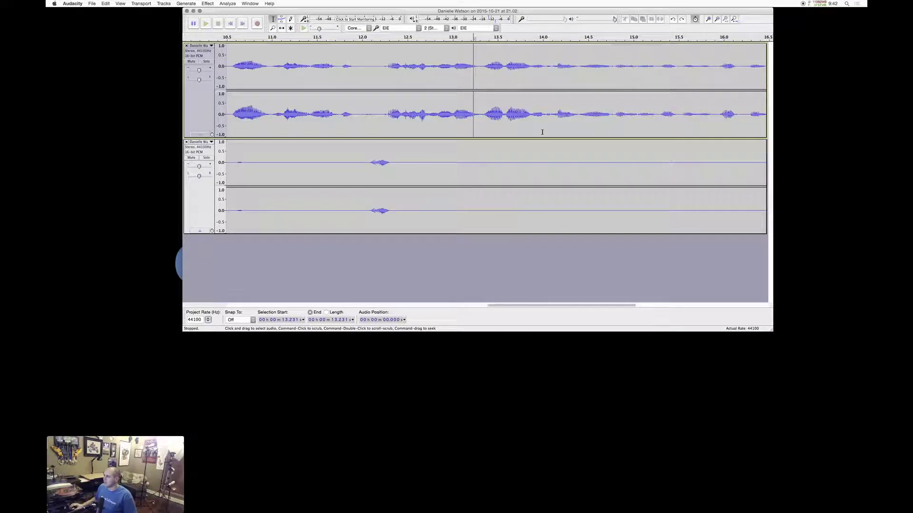
key("super+3")
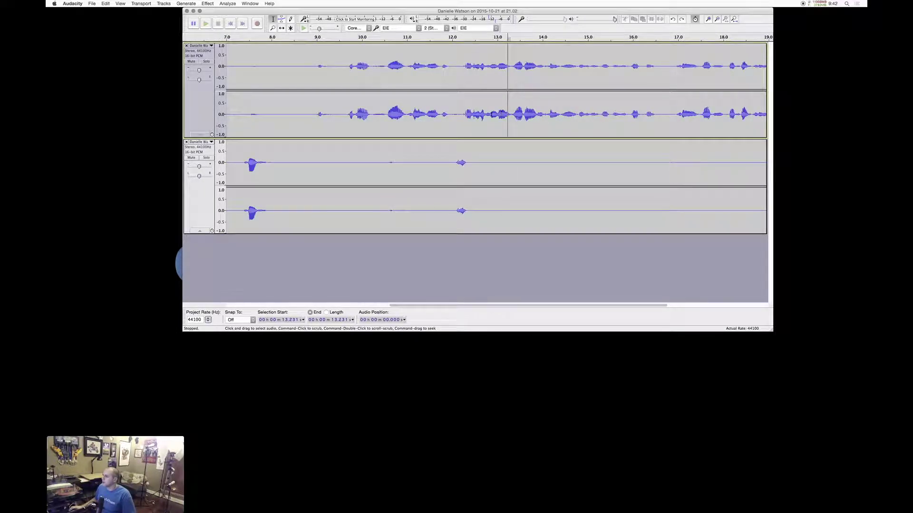
Step: Play back the speech from about 13.32 s and 14.13 s to locate the loud words in the upper track
left_click(511, 115)
key("space")
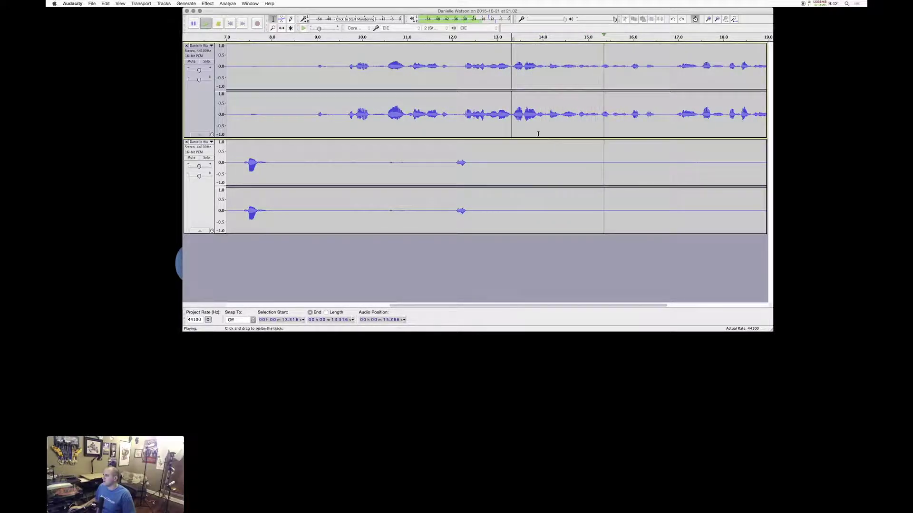
key("space")
left_click(548, 115)
key("space")
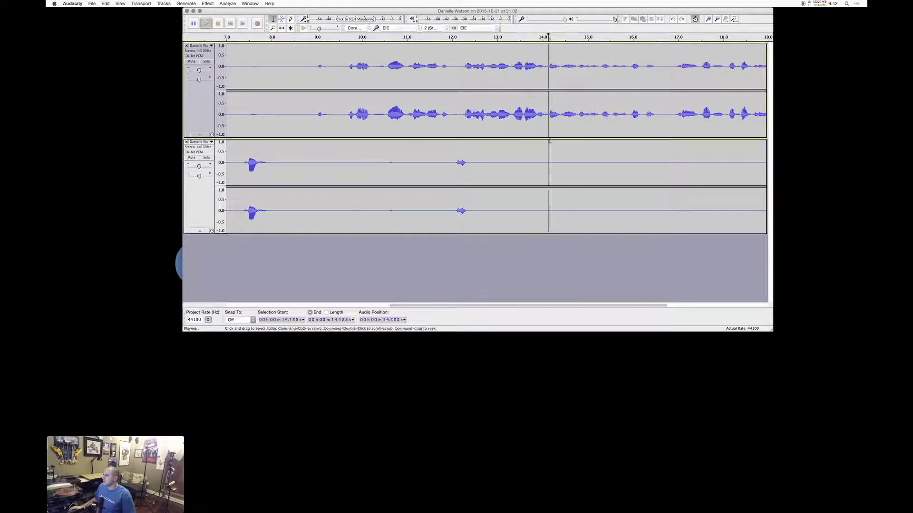
left_click(514, 115)
key("space")
key("space")
Step: Isolate and audition the loud word between about 13.58 s and 13.87 s in the upper track, and delete it
left_click(524, 117)
key("space")
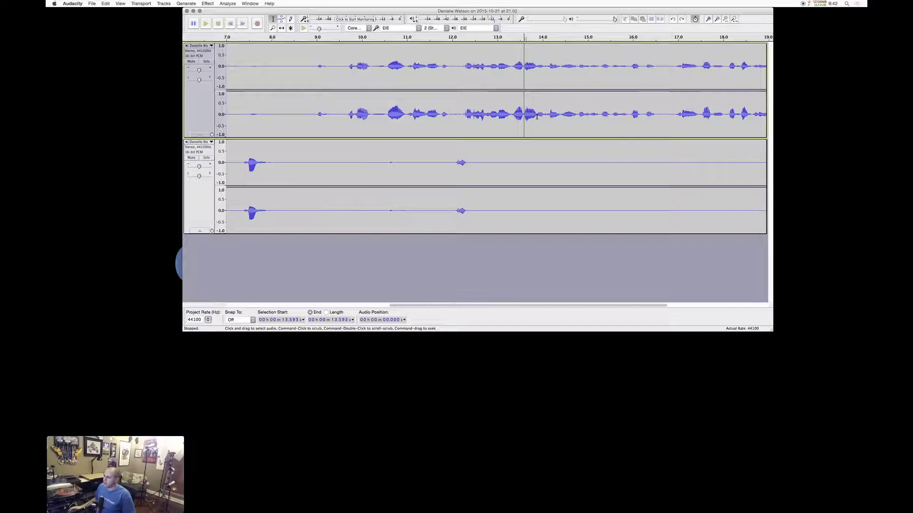
left_click(537, 117, "shift")
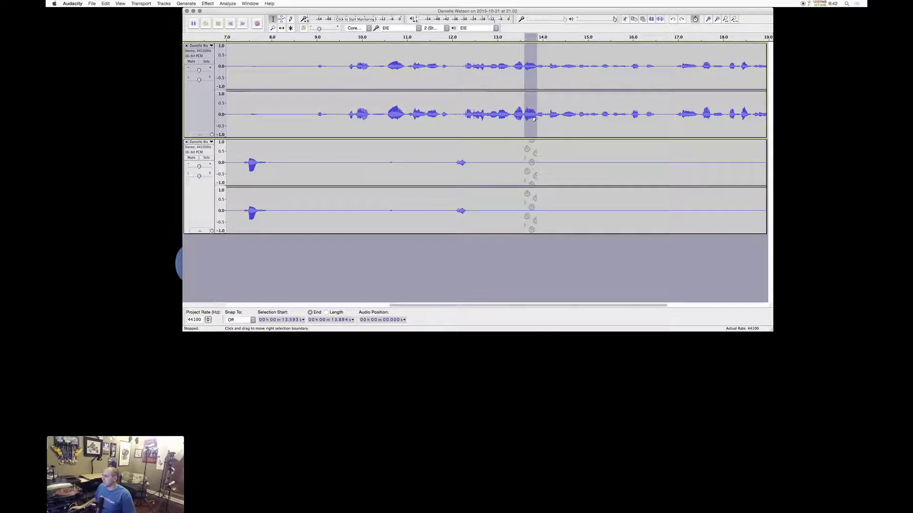
scroll(535, 118, "up", 2)
left_click_drag(533, 119, 533, 118)
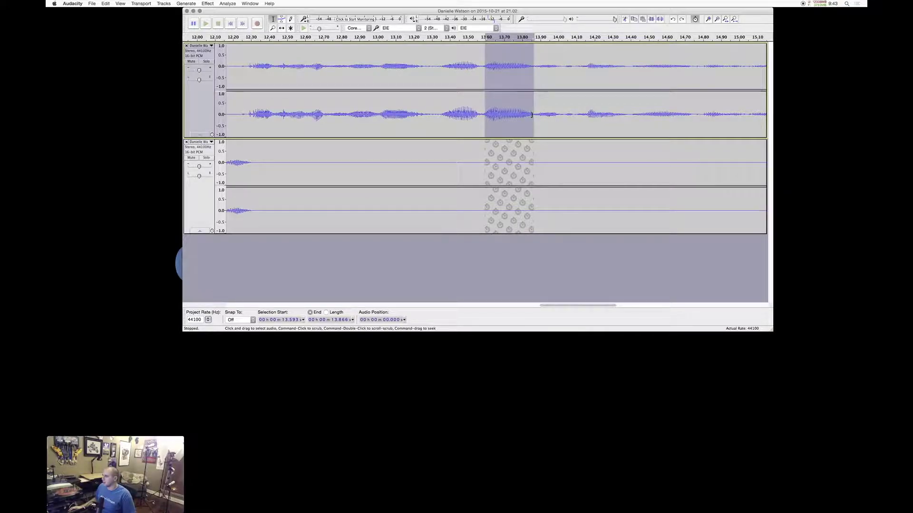
left_click_drag(532, 117, 482, 123)
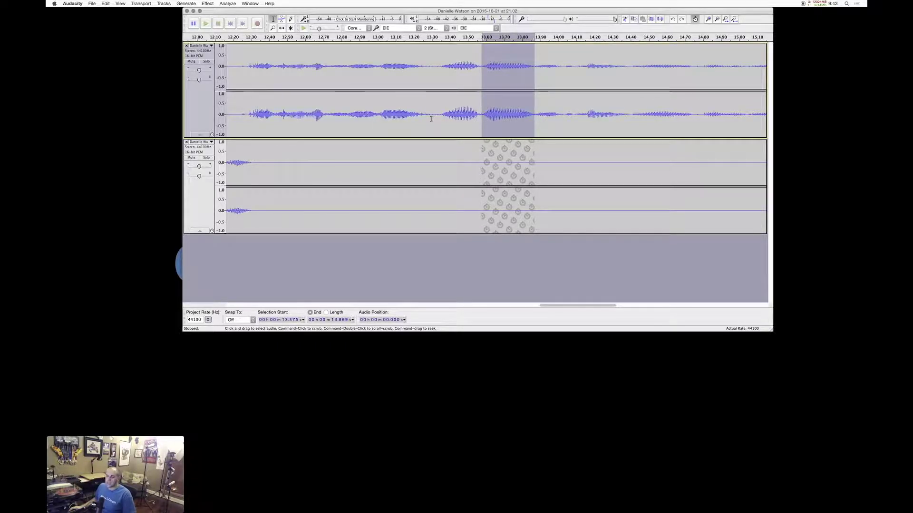
left_click(207, 23)
left_click(208, 22)
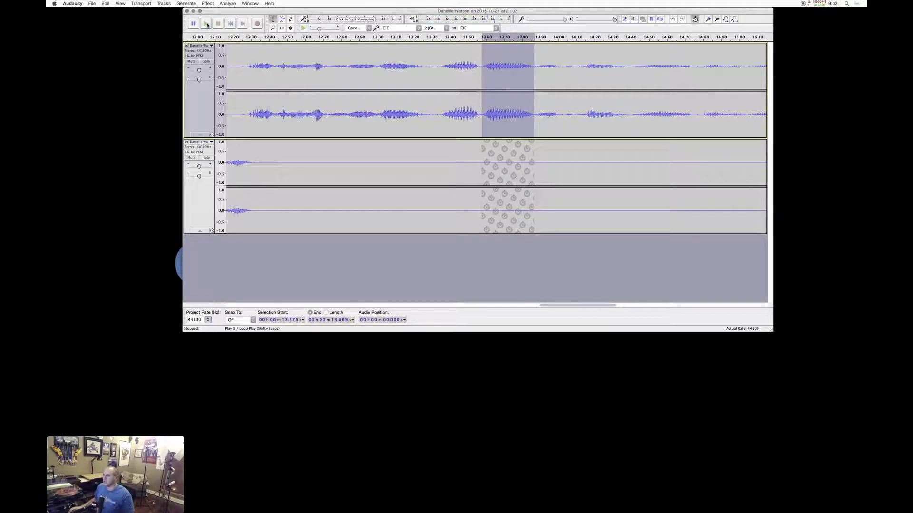
left_click(207, 23)
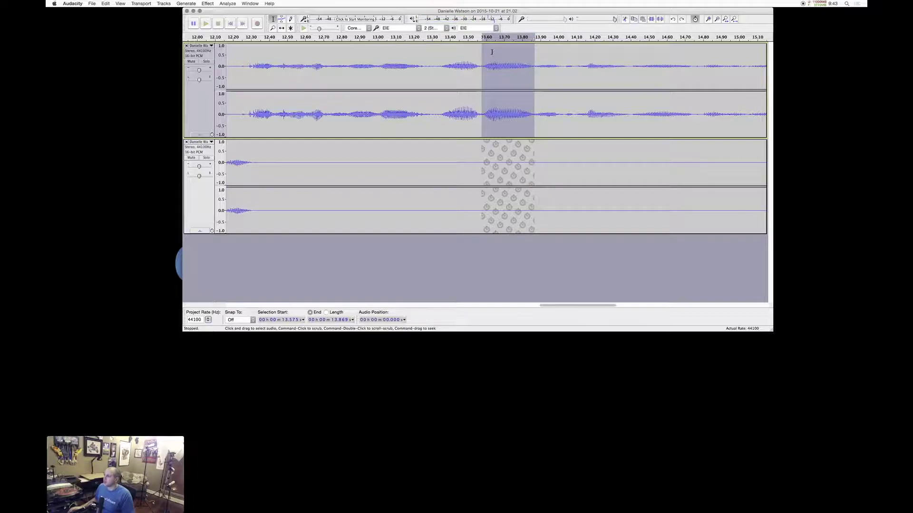
key("space")
key("Delete")
Step: Play back the speech across the cut in the upper track from about 13.20 s and 12.77 s
left_click(415, 65)
key("space")
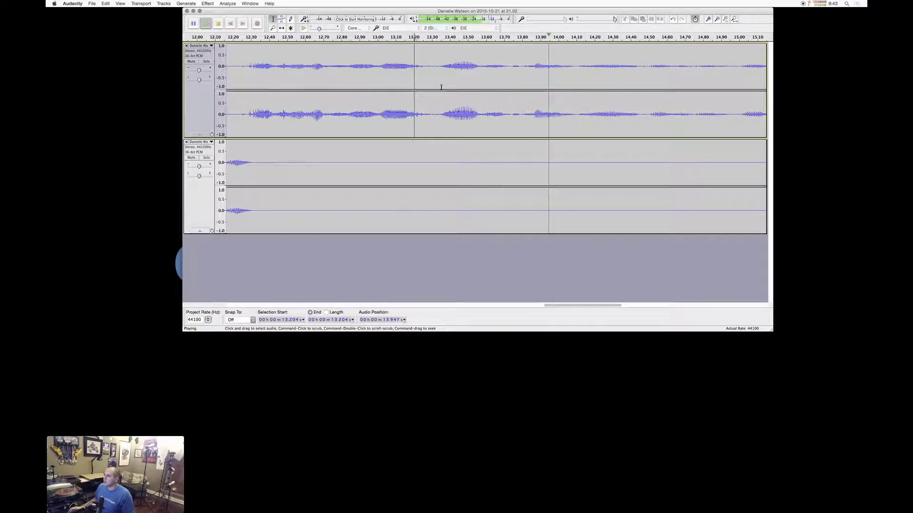
key("space")
left_click(334, 77)
key("space")
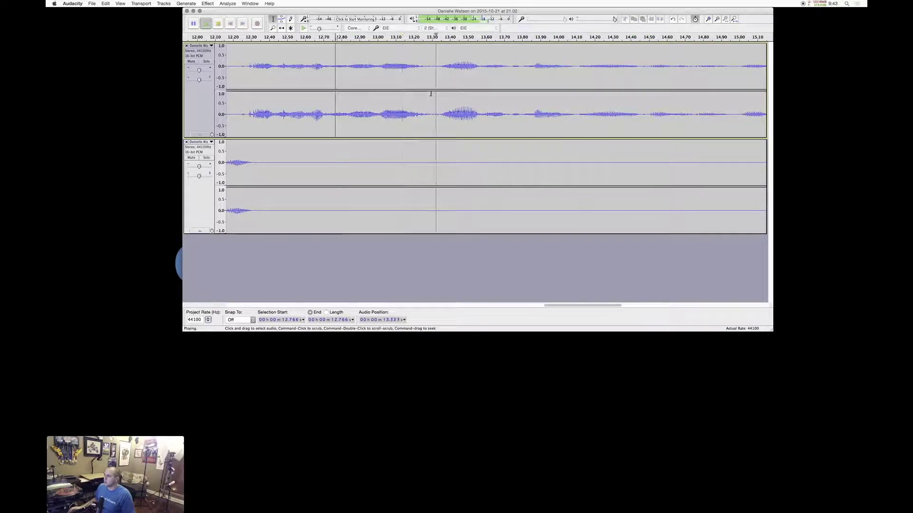
key("space")
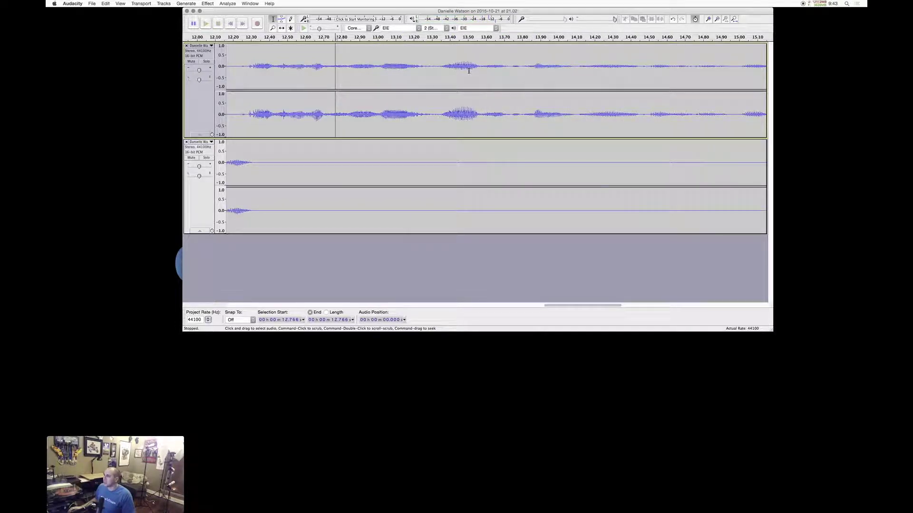
Step: Apply a fade-out to the end of the word before the cut, from about 13.48 s to 13.56 s
left_click_drag(464, 71, 478, 72)
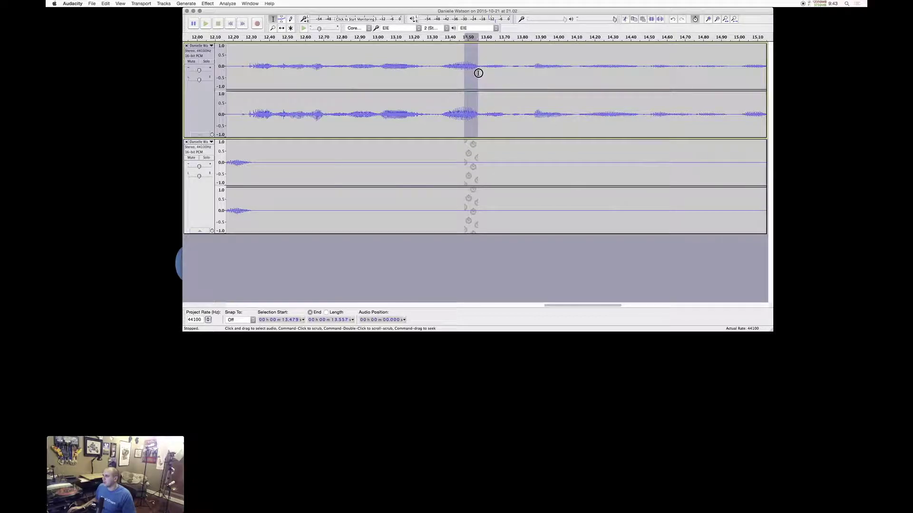
left_click(200, 2)
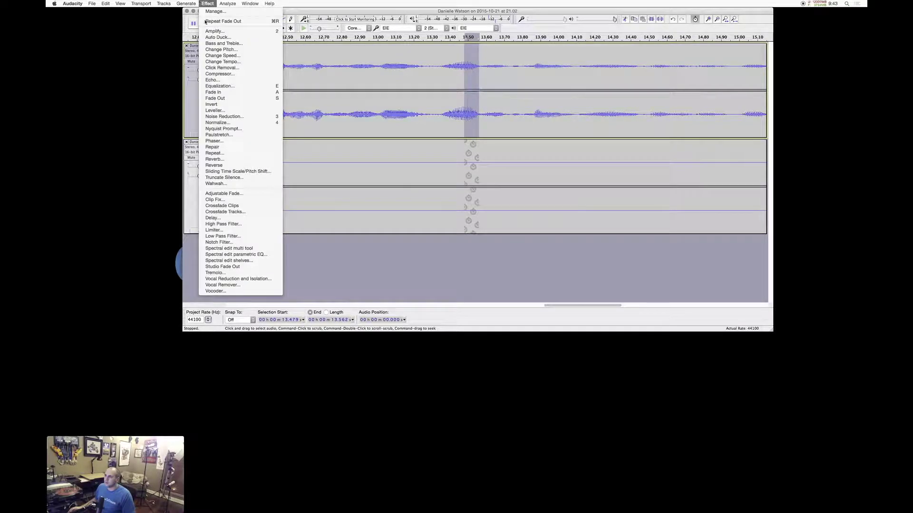
left_click(232, 97)
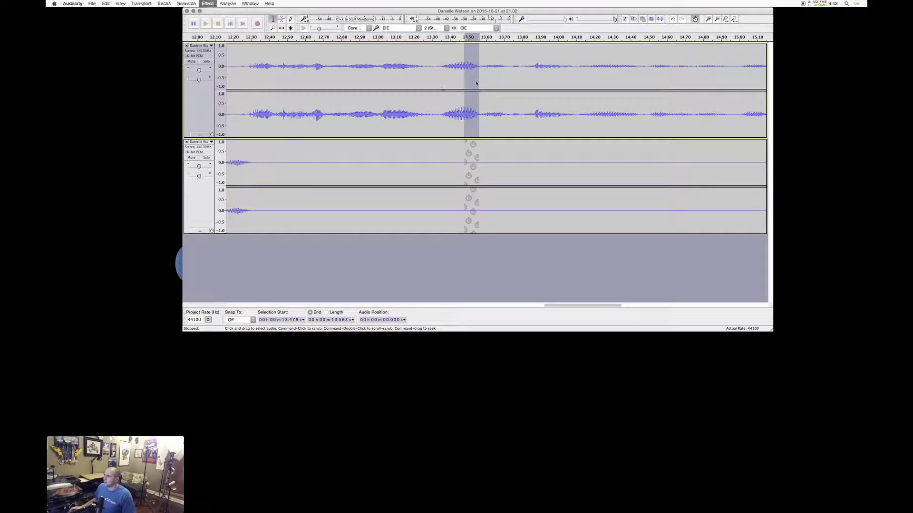
Step: Repeat the Fade Out effect on the upper track's audio right after the cut, from about 13.56 s to 13.67 s
left_click(485, 69)
mouse_move(479, 69)
left_mouse_down()
mouse_move(489, 70)
mouse_move(467, 72)
left_mouse_up()
key("super+1")
key("super+1")
key("super+1")
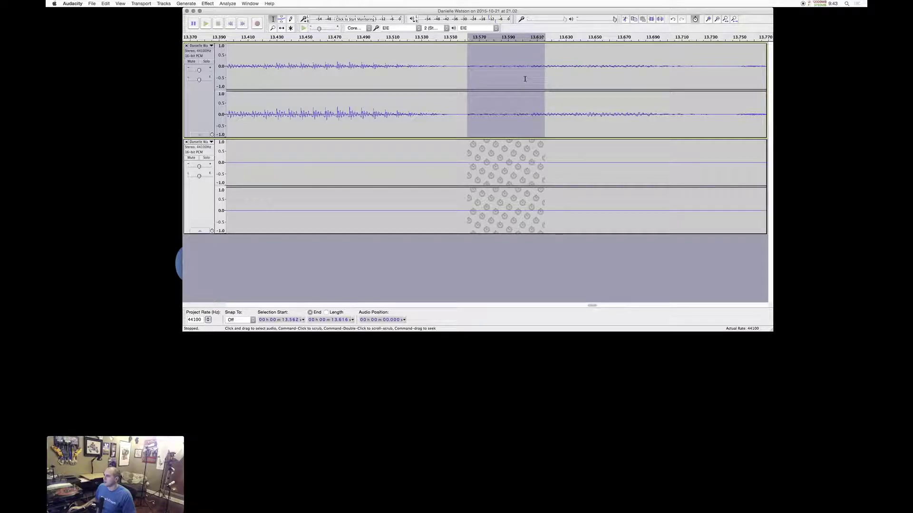
left_click(625, 77, "shift")
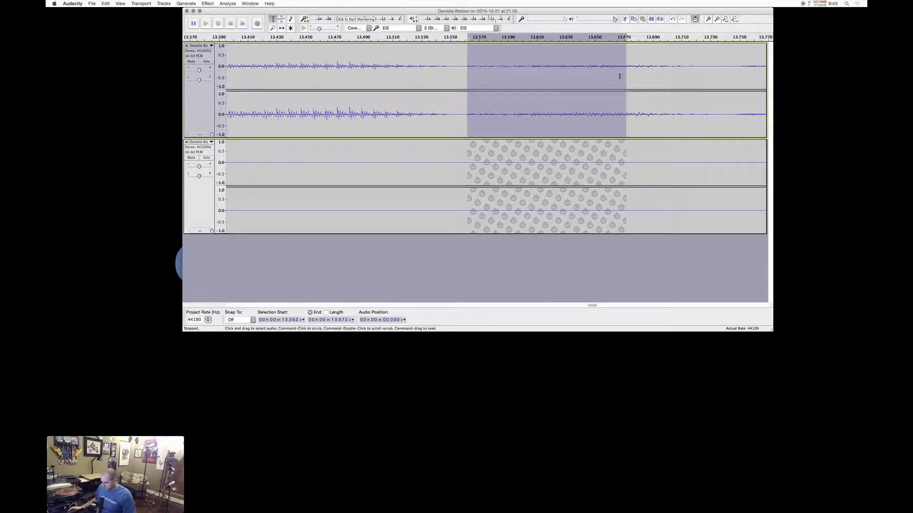
key("super+r")
Step: Play back the faded cut from about 12.78 s
scroll(430, 80, "down", 4)
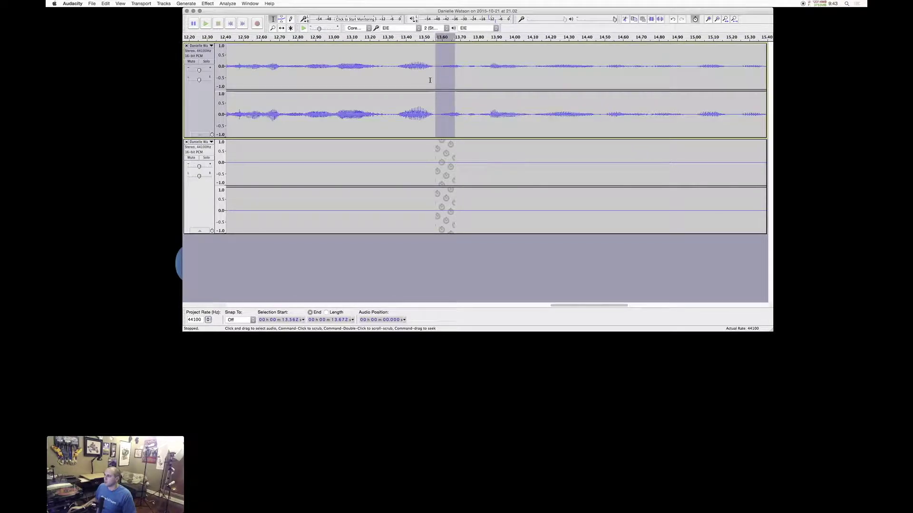
left_click(362, 78)
key("space")
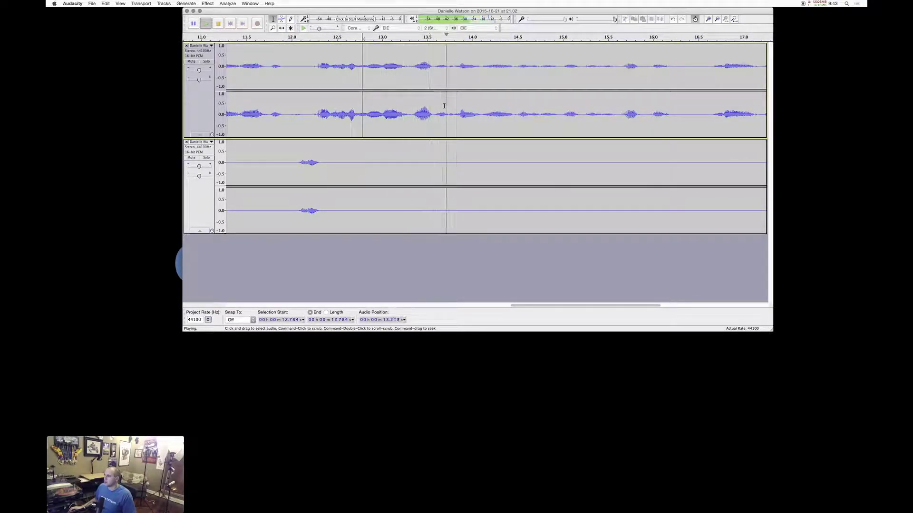
key("space")
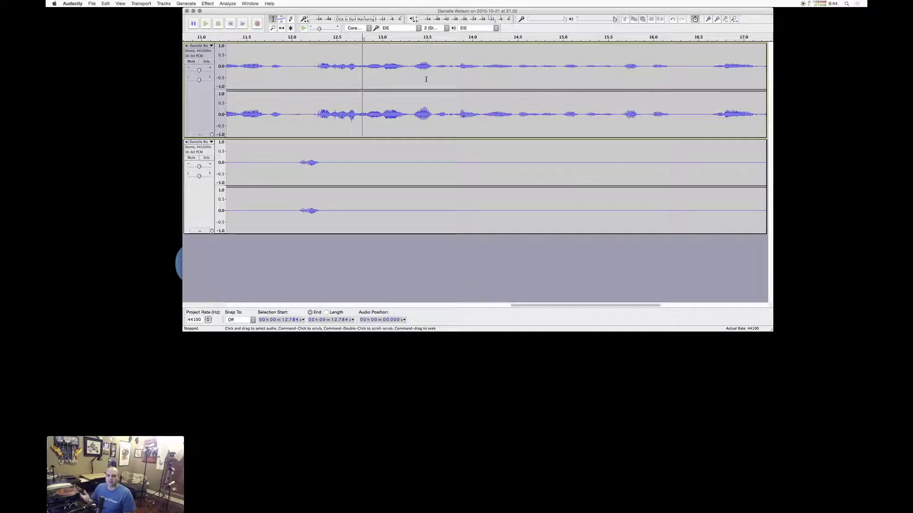
Step: Play back the recording from about 10.39 s with both tracks in full view to check the playback level
key("super+3")
key("super+3")
key("super+3")
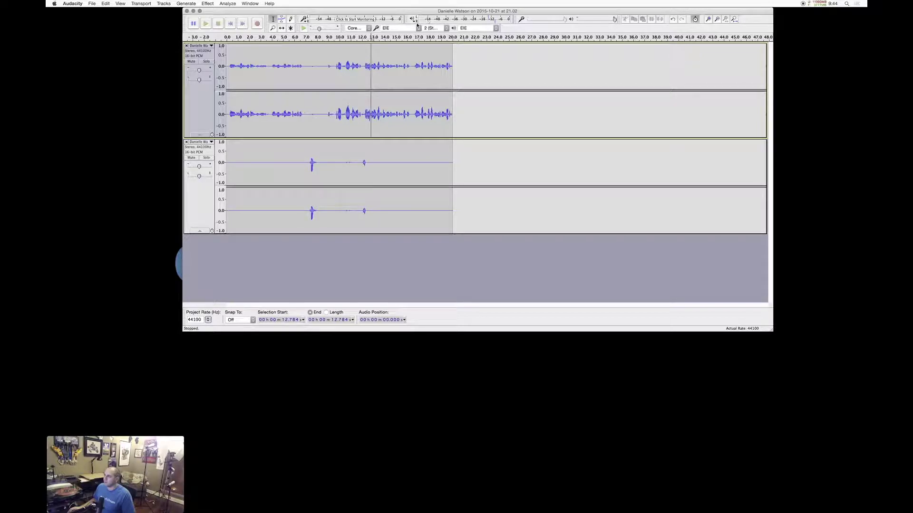
left_click(343, 76)
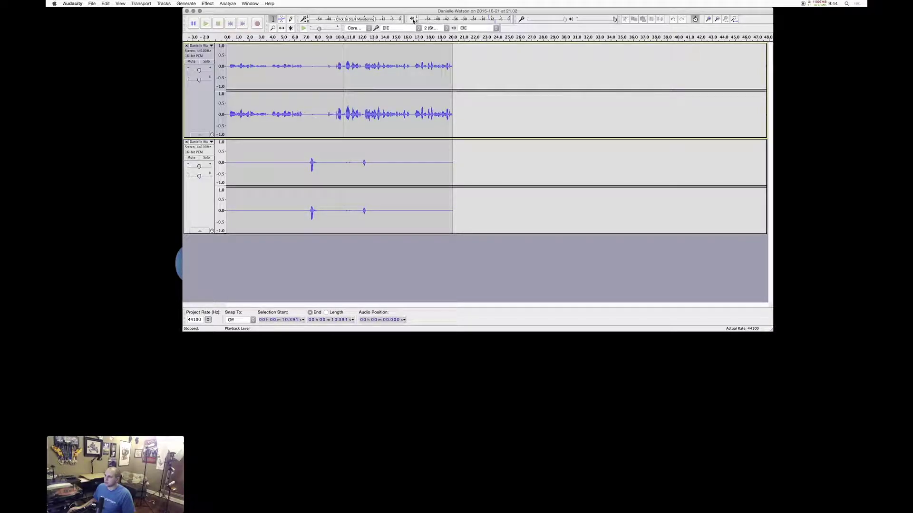
key("space")
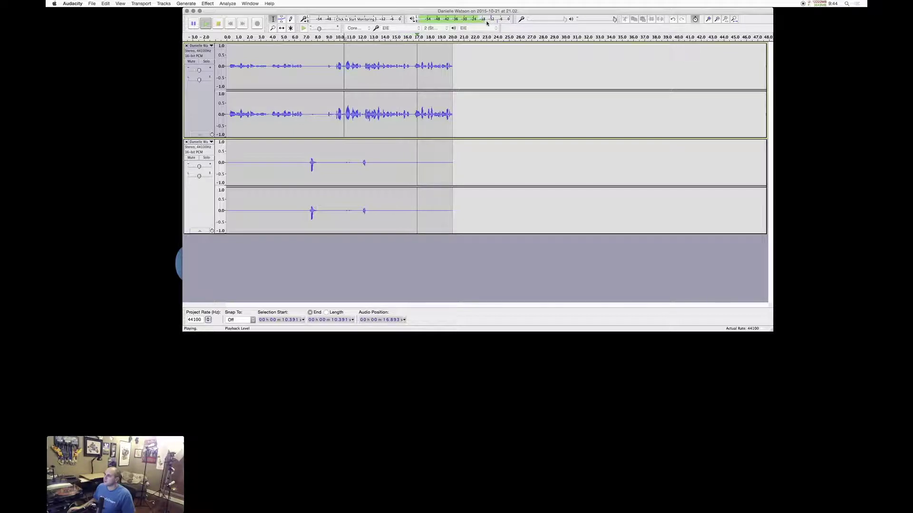
key("space")
left_click(370, 80)
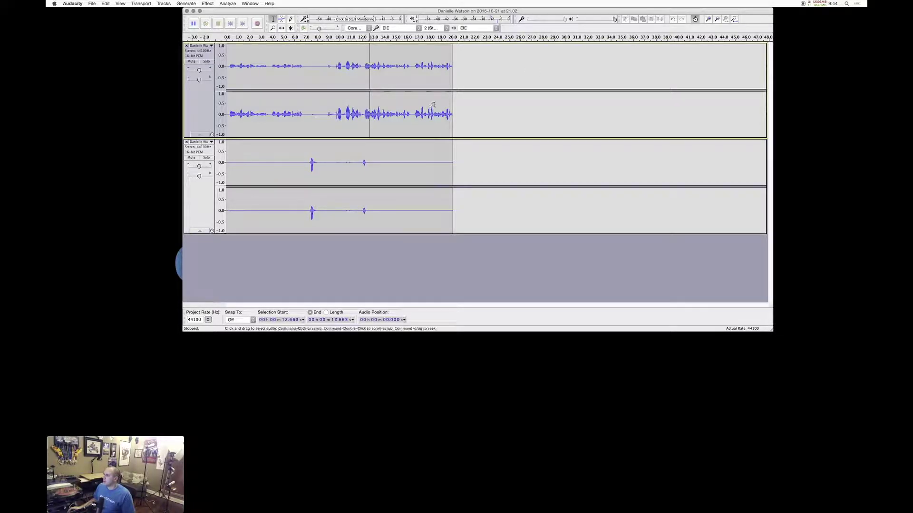
Step: Check the recording device choices and record about 10 s of speech onto a new track, starting at about 20.84 s
left_click(454, 164)
left_click(462, 164)
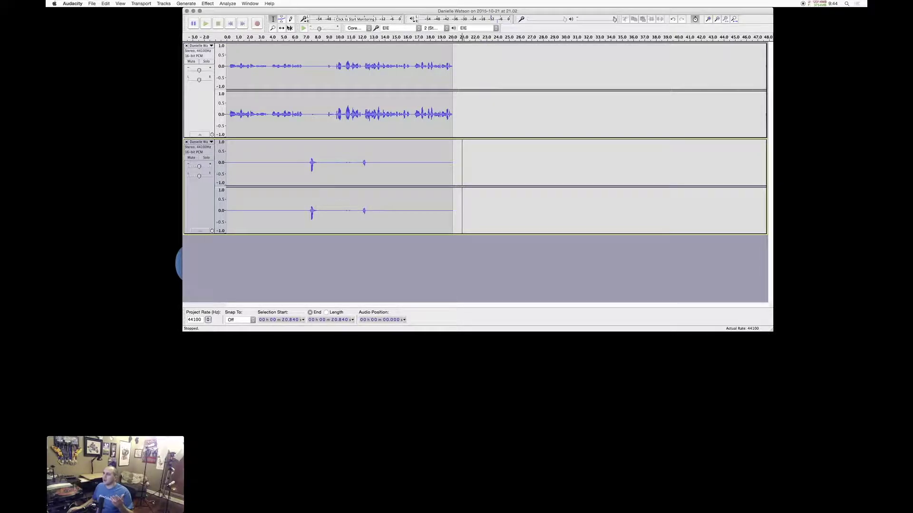
left_click(399, 28)
left_click(404, 29)
left_click(408, 28)
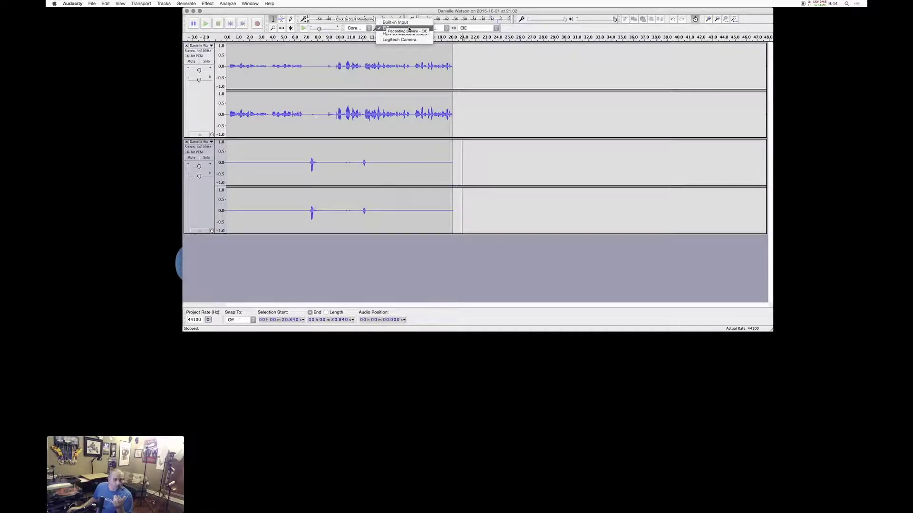
left_click(505, 29)
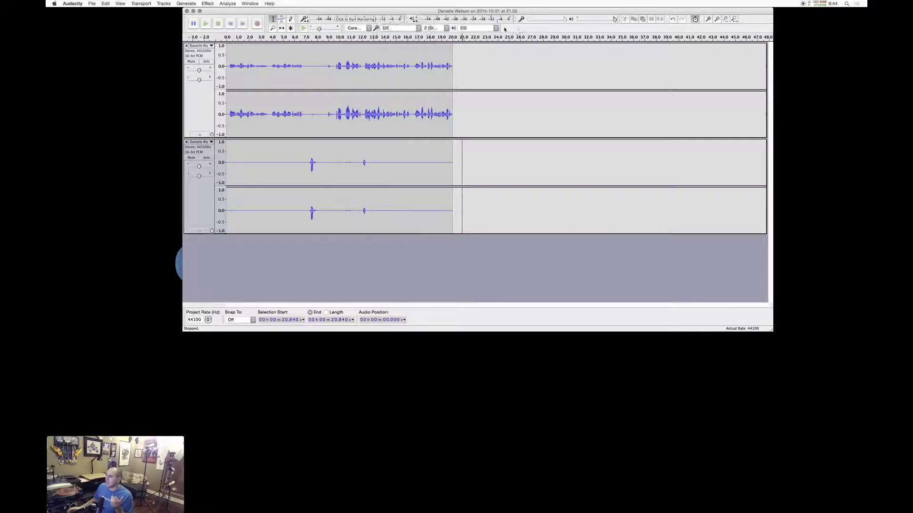
left_click(258, 23)
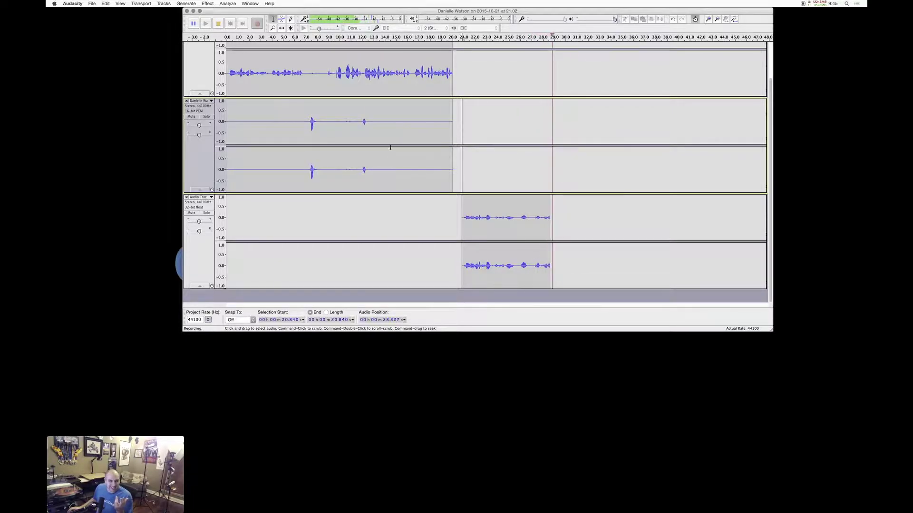
left_click(218, 24)
Step: Play back the newly recorded clip from about 20.7 s and inspect its waveform
left_click(462, 219)
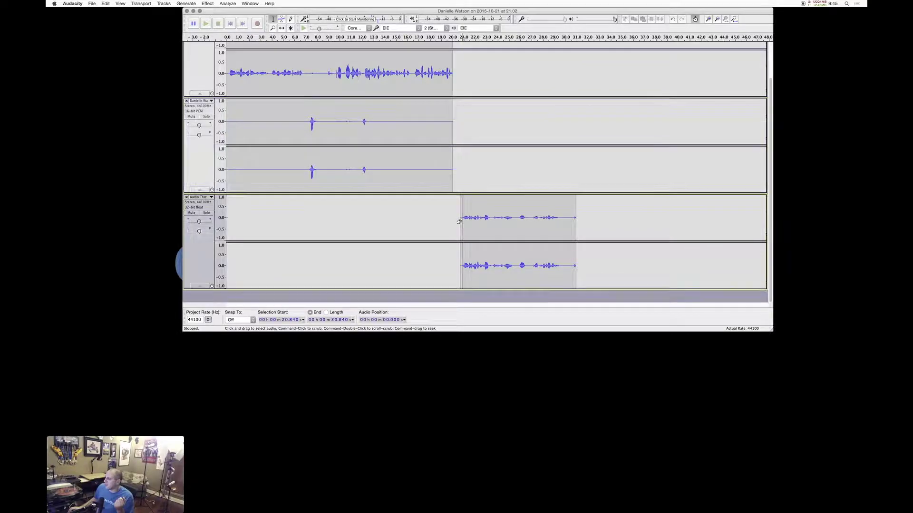
left_click(452, 213)
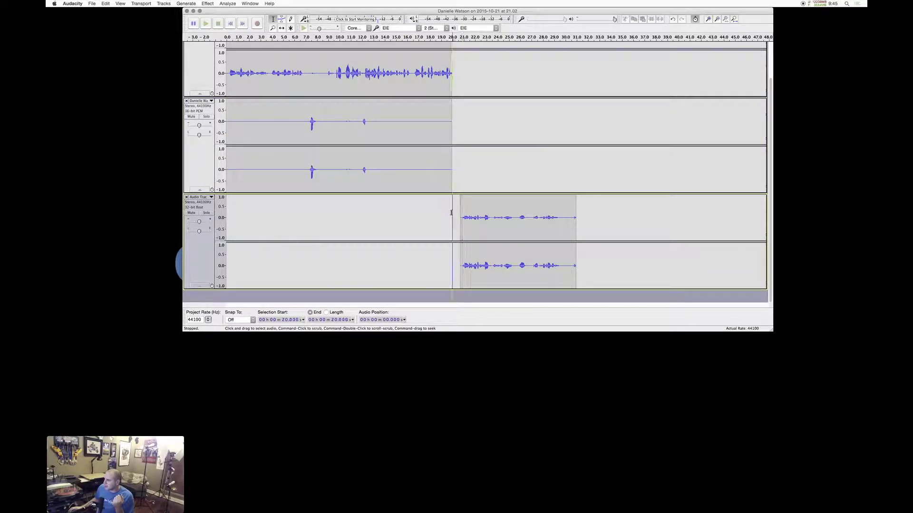
left_click(461, 214)
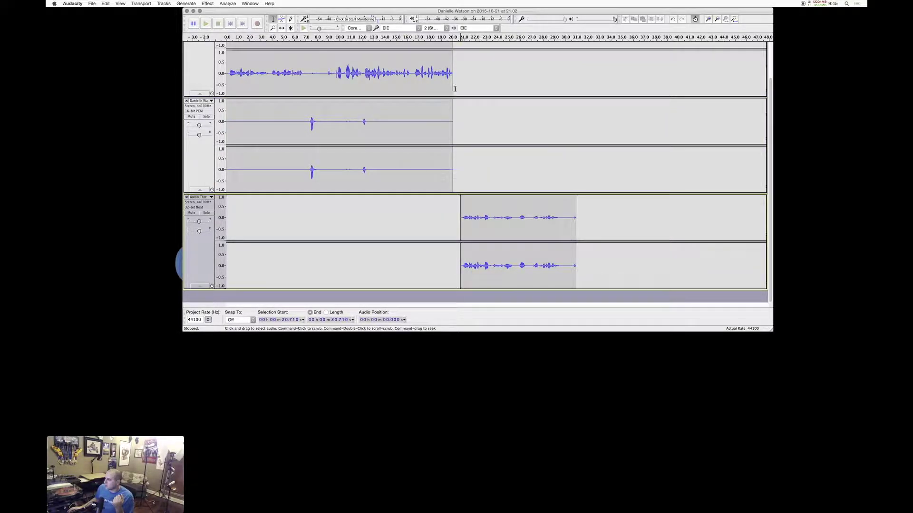
left_click(462, 38)
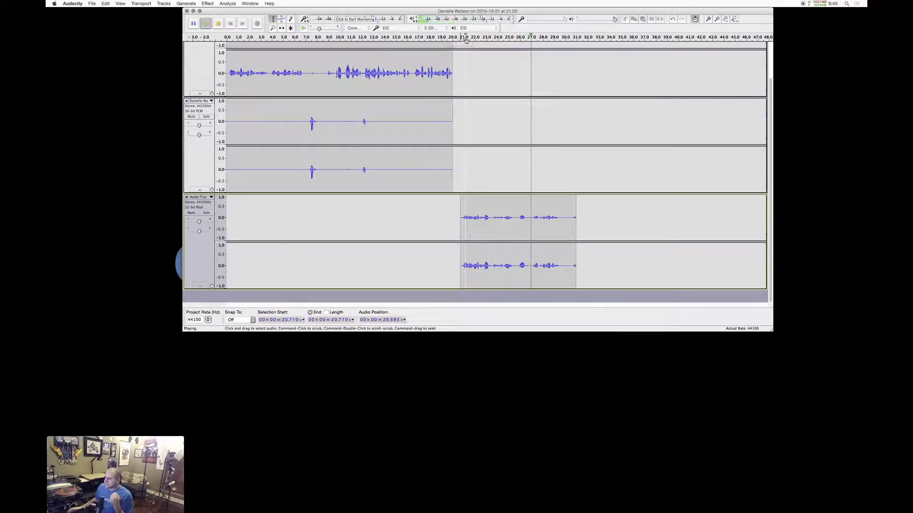
left_click(466, 38)
key("space")
left_click(462, 221)
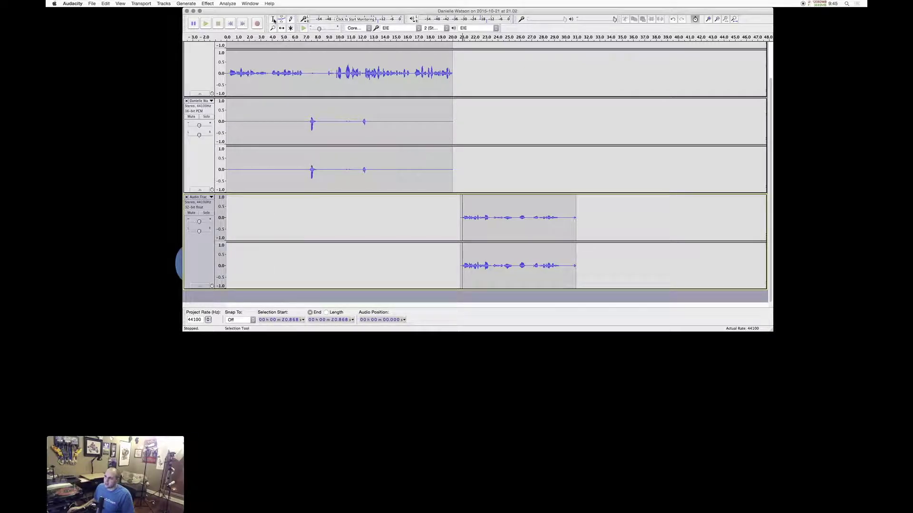
mouse_move(468, 217)
left_mouse_down()
mouse_move(571, 220)
mouse_move(481, 218)
mouse_move(537, 218)
left_mouse_up()
left_click(507, 217)
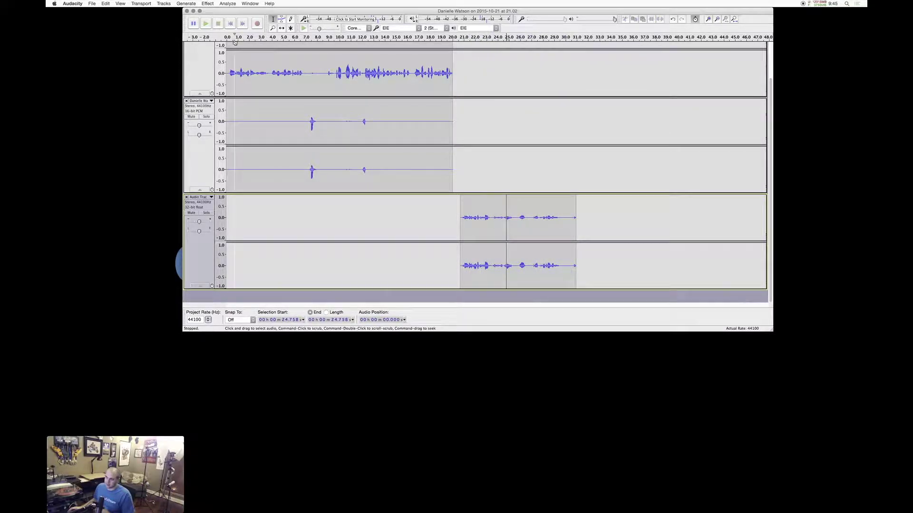
Step: Shift the newly recorded clip earlier with the Time Shift Tool so that it starts at about 3.5 s
left_click(281, 28)
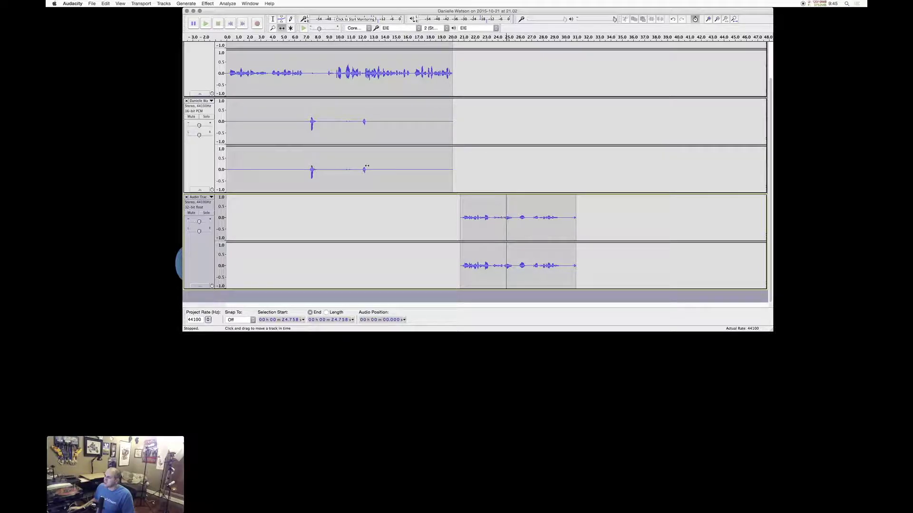
scroll(504, 198, "up", 1)
scroll(541, 214, "down", 1)
left_click_drag(512, 212, 464, 213)
left_click_drag(365, 213, 297, 218)
scroll(247, 189, "up", 2)
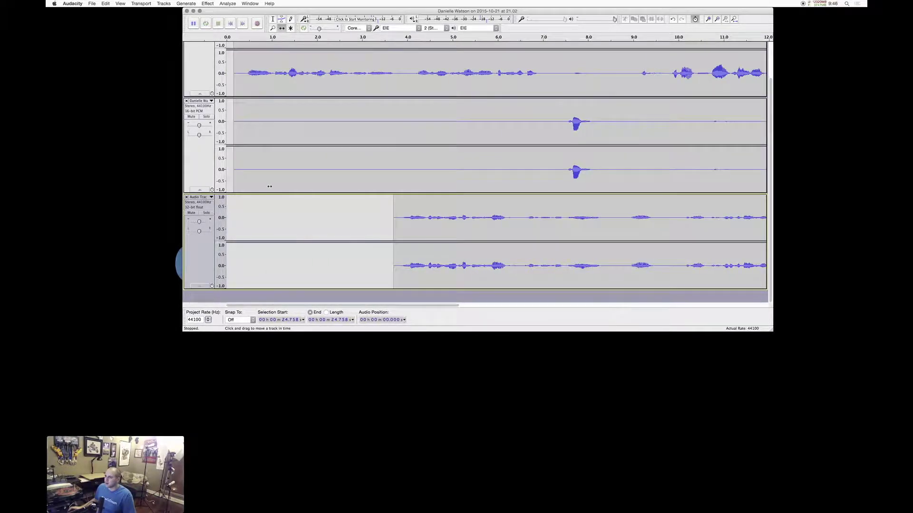
left_click_drag(457, 230, 447, 227)
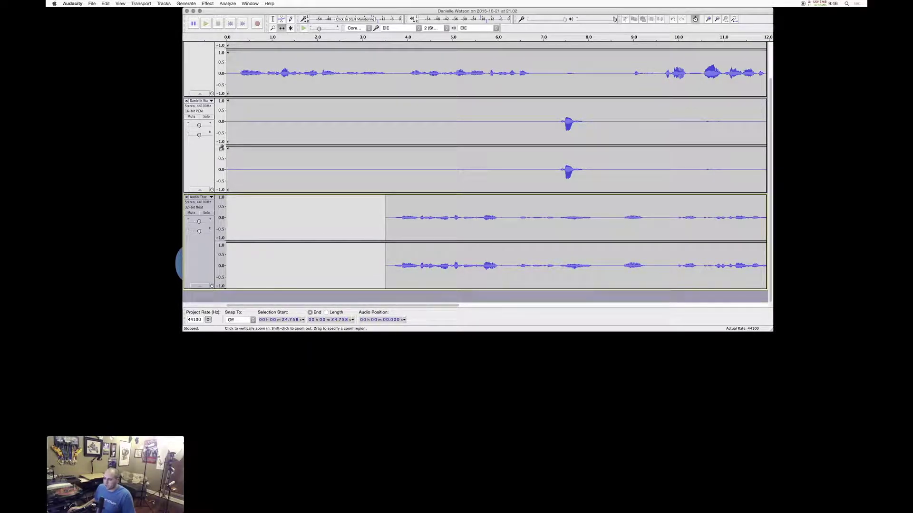
left_click(318, 170)
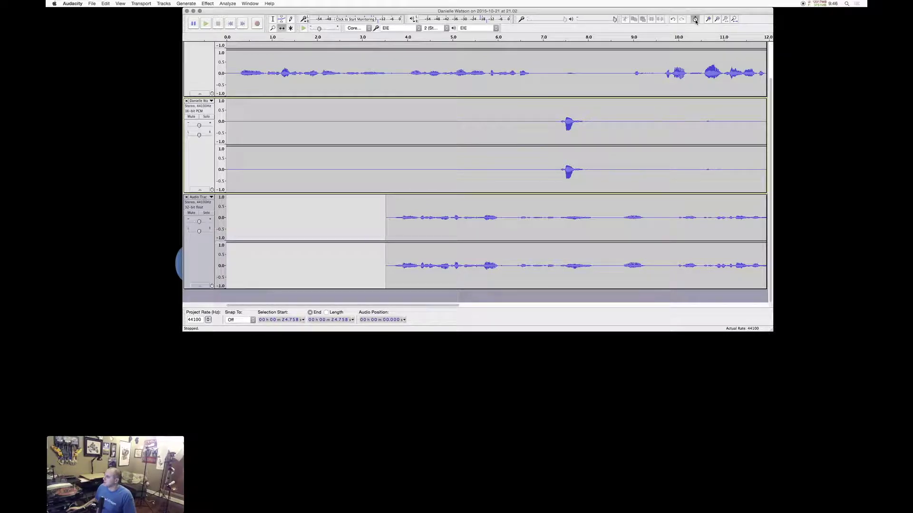
Step: With sync-lock off, move the newly recorded clip onto the first track, placing it directly behind the existing audio at about 20.0 s
left_click_drag(439, 223, 591, 222)
scroll(512, 210, "right", 10)
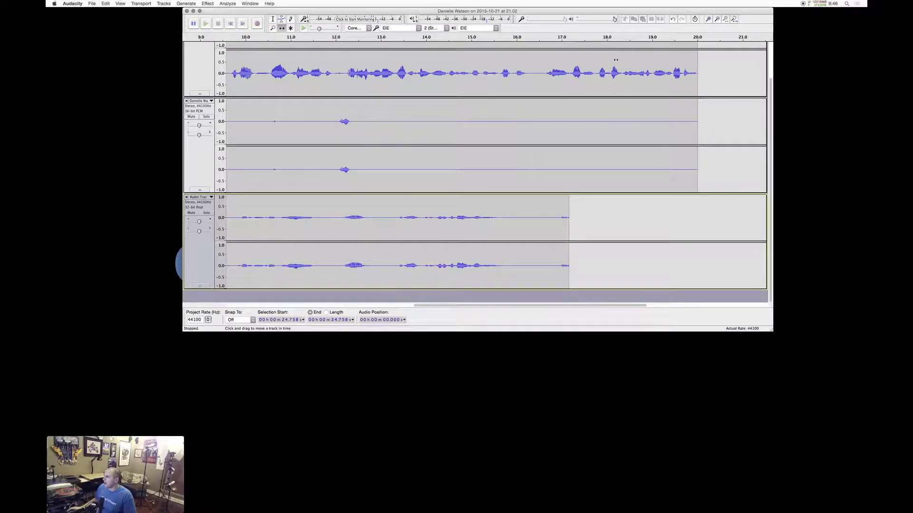
key("ctrl+3")
key("ctrl+3")
key("ctrl+3")
left_click_drag(287, 219, 360, 84)
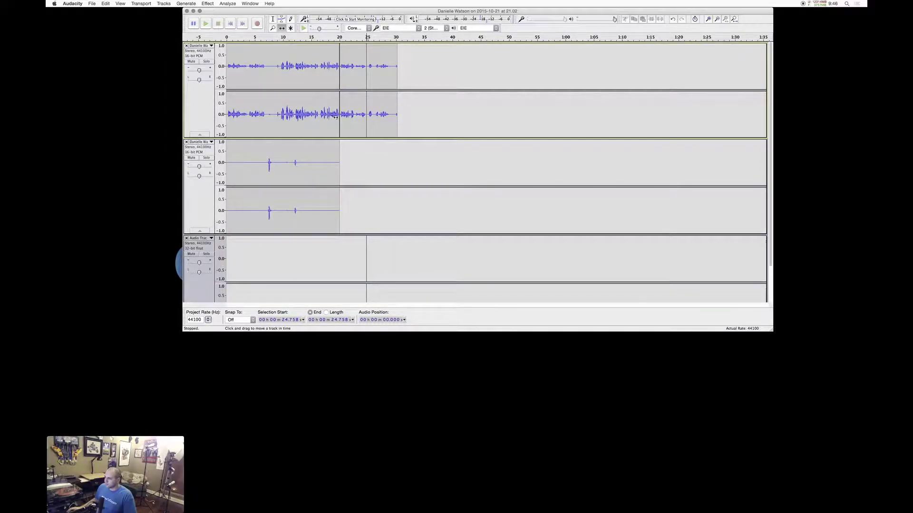
Step: Merge the two clips at their shared boundary near 20.0 s and play back across the join from about 19.92 s
scroll(340, 114, "up", 6)
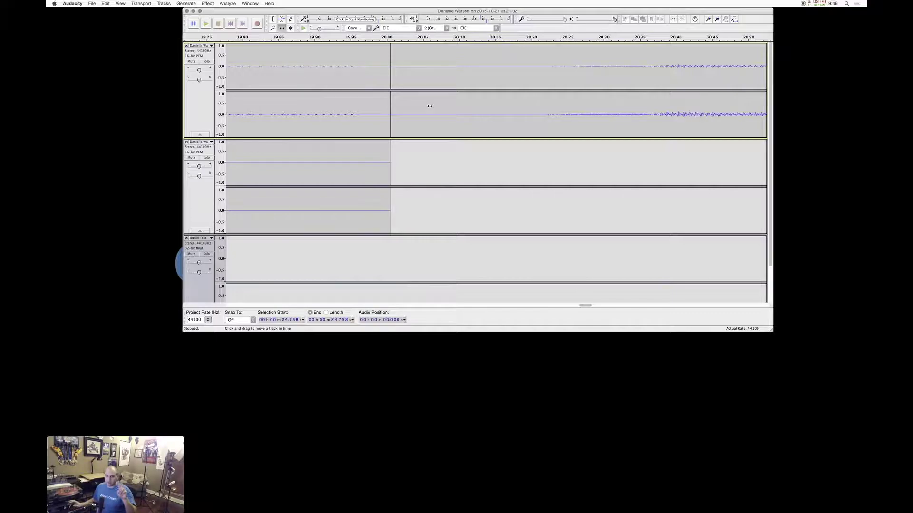
left_click_drag(430, 106, 409, 110)
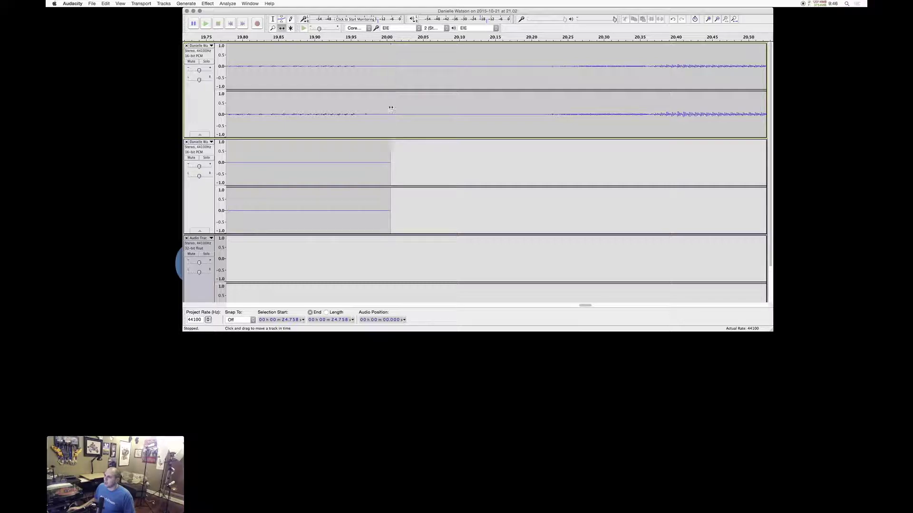
left_click(273, 19)
left_click(326, 108)
key("space")
key("super+3")
key("super+3")
key("super+3")
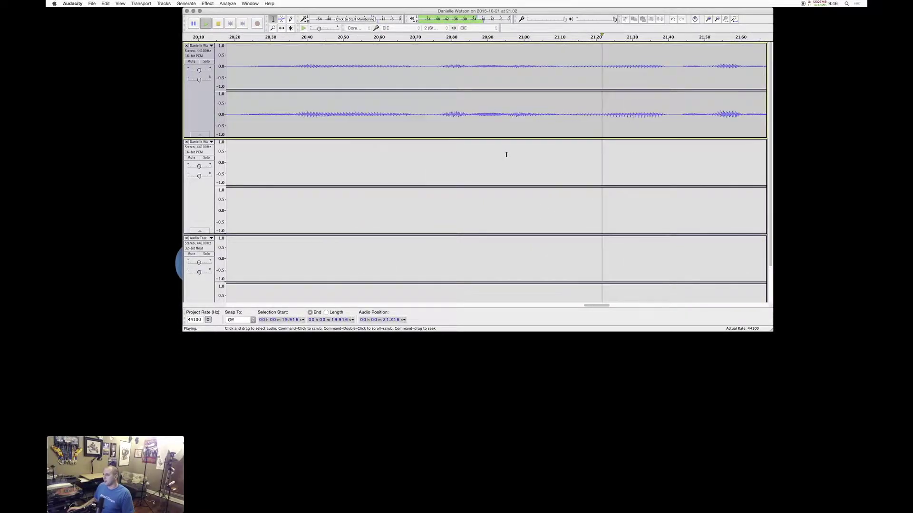
key("super+3")
key("super+3")
key("super+3")
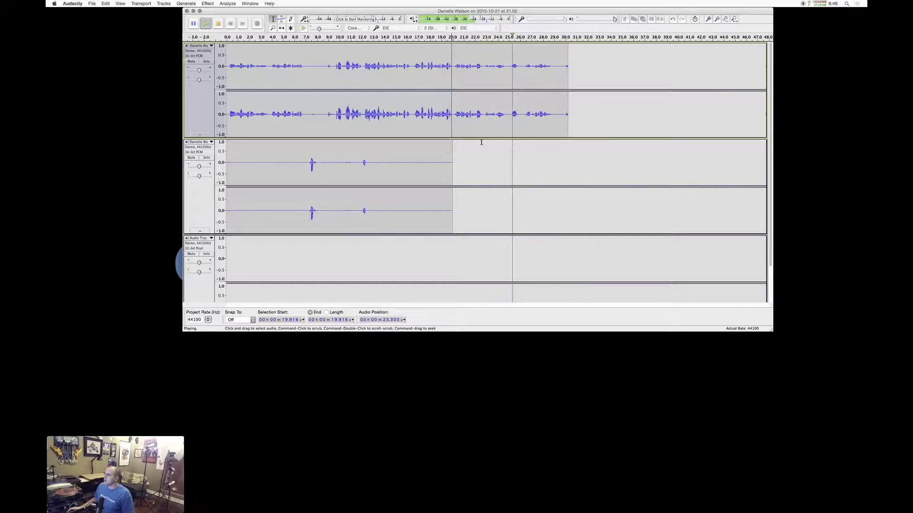
key("super+1")
key("super+1")
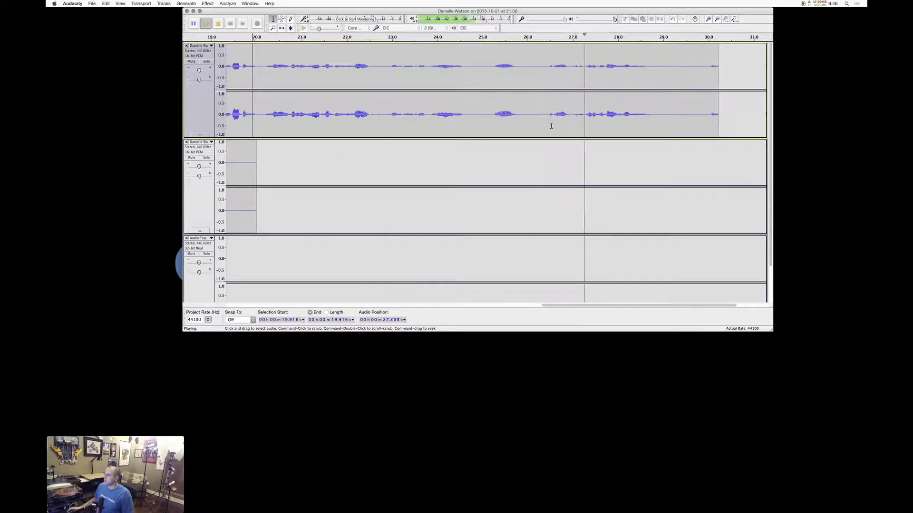
key("space")
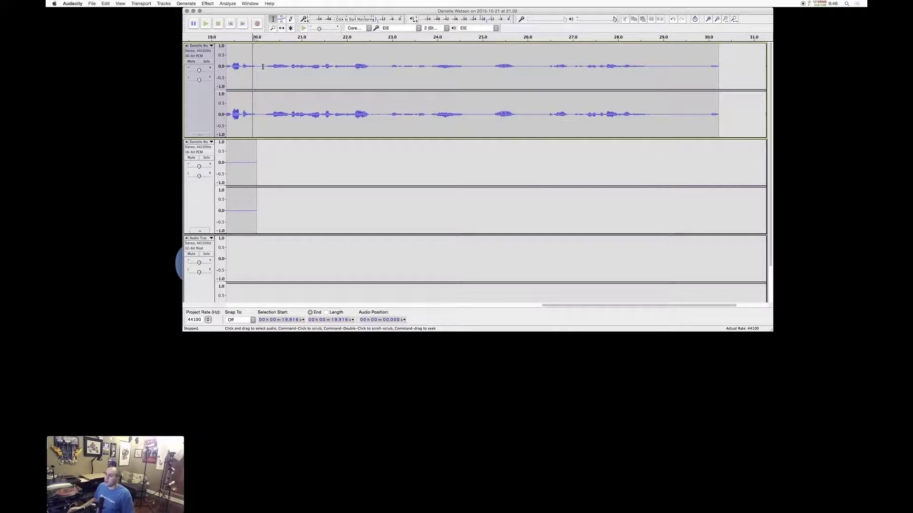
Step: Undo the clip merge and normalize only the newly placed clip, from 20.006 to 30.222 s, to a maximum amplitude of -8.0 dB
key("super+z")
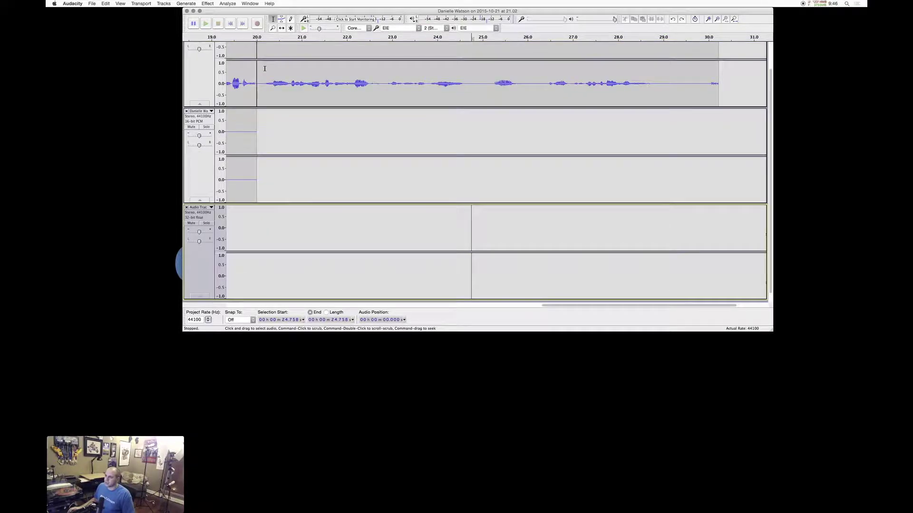
scroll(274, 102, "up", 2)
double_click(327, 107)
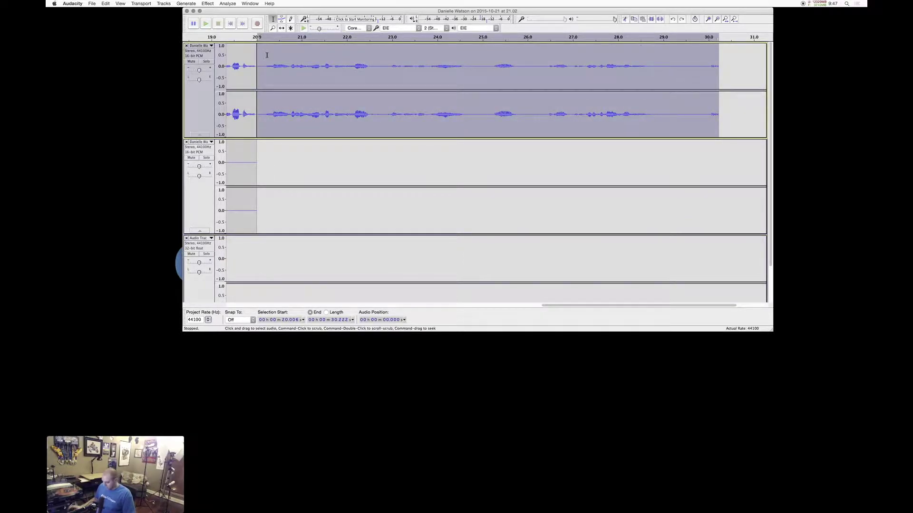
left_click(207, 4)
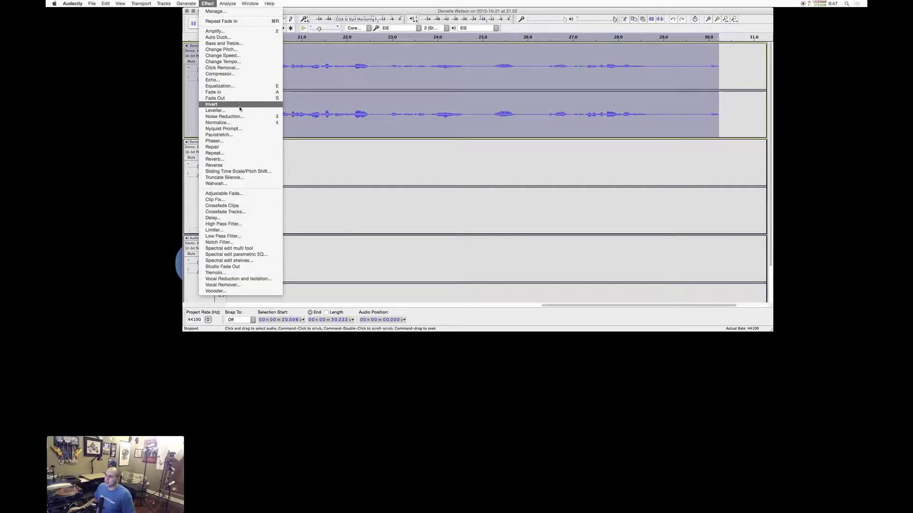
left_click(241, 122)
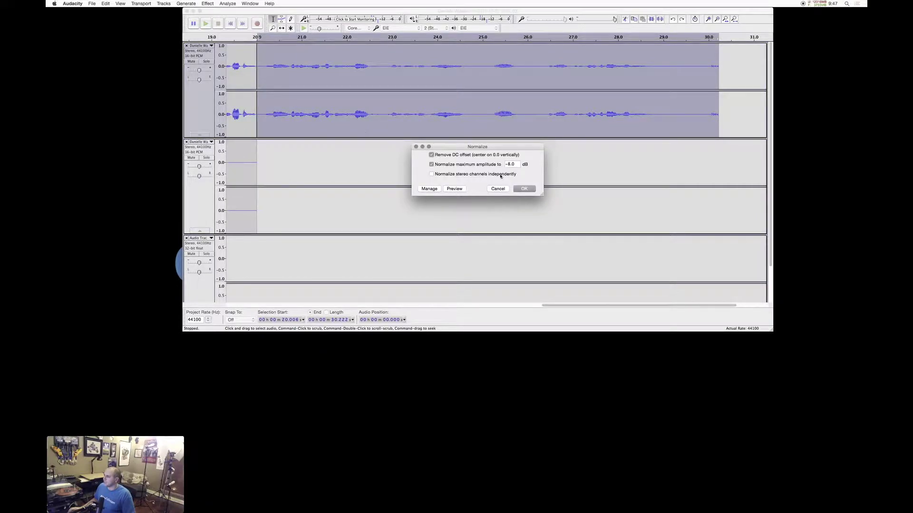
left_click(524, 189)
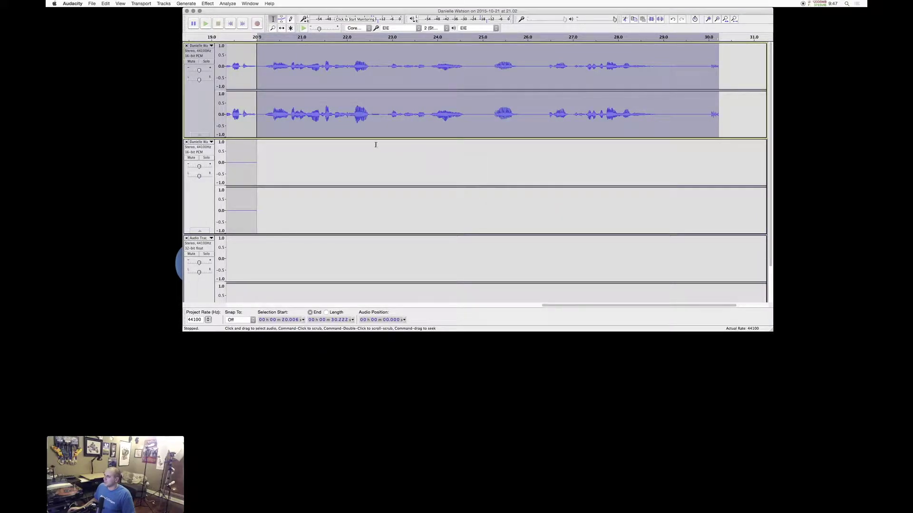
Step: Play back the normalized clip from about 20.24 s and examine its phrases up to about 25.7 s
left_click(267, 120)
key("space")
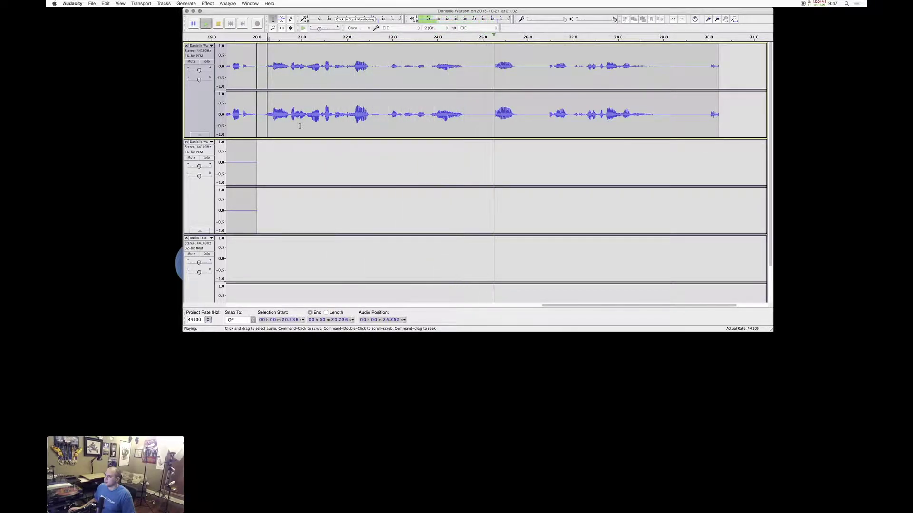
key("space")
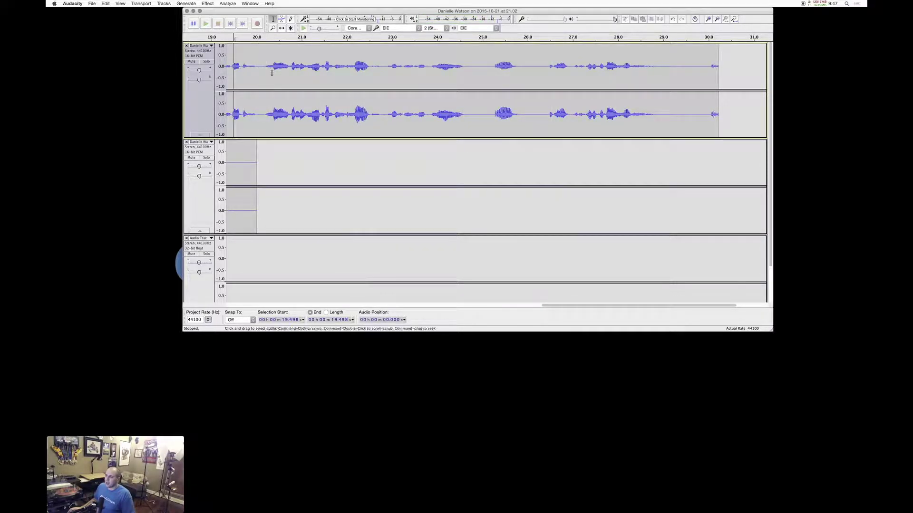
left_click_drag(264, 71, 441, 74)
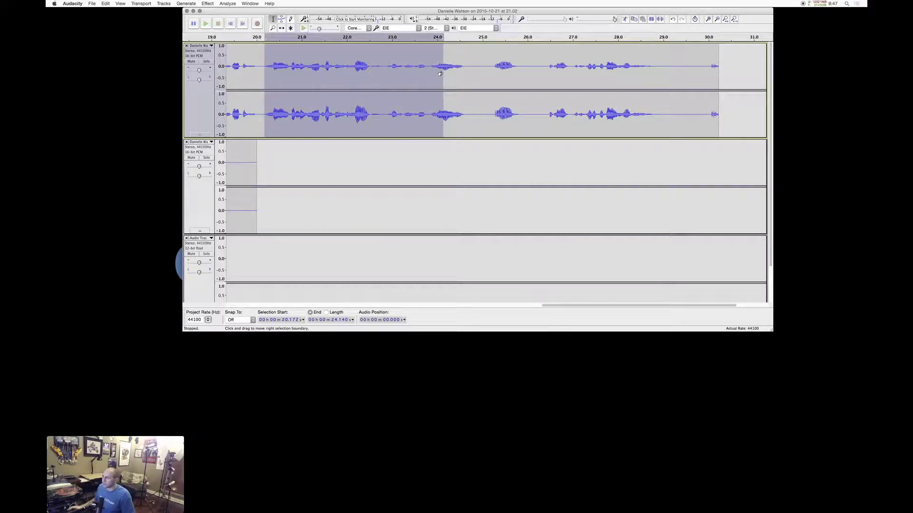
left_click(462, 67)
left_click(512, 67)
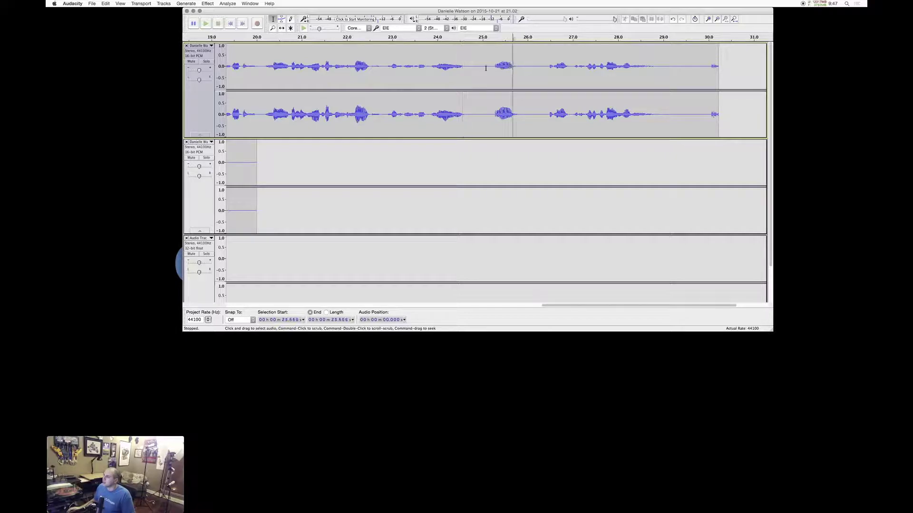
Step: Check the word at about 25.2 s by playback and delete the section from 24.701 to 26.404 s with sync-lock on
key("space")
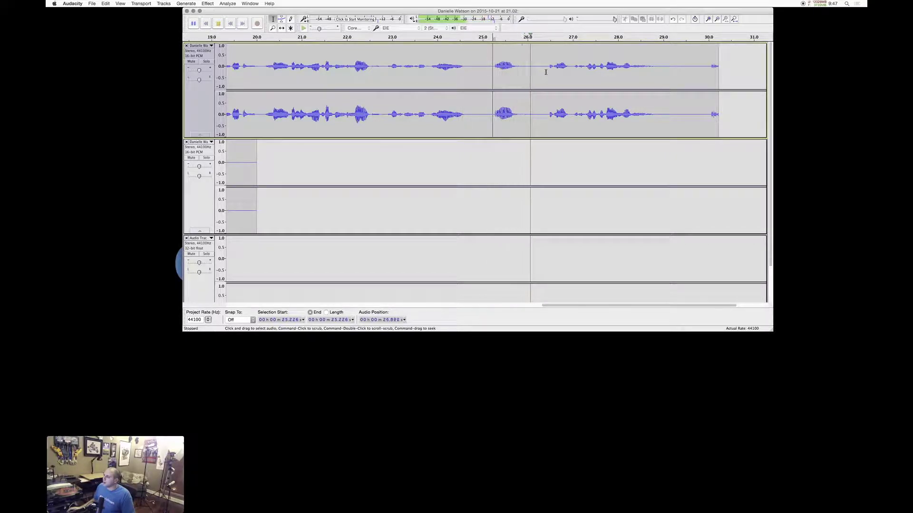
key("space")
left_click_drag(541, 68, 470, 64)
left_click(694, 19)
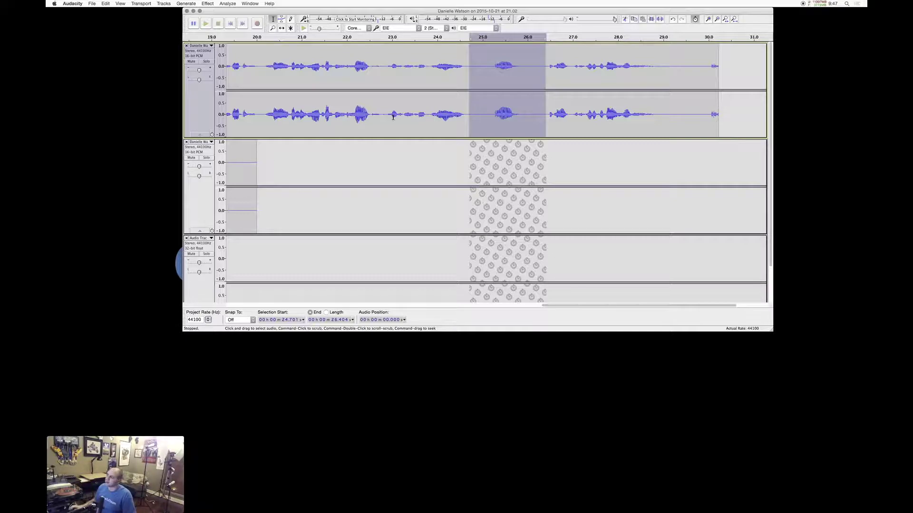
key("Delete")
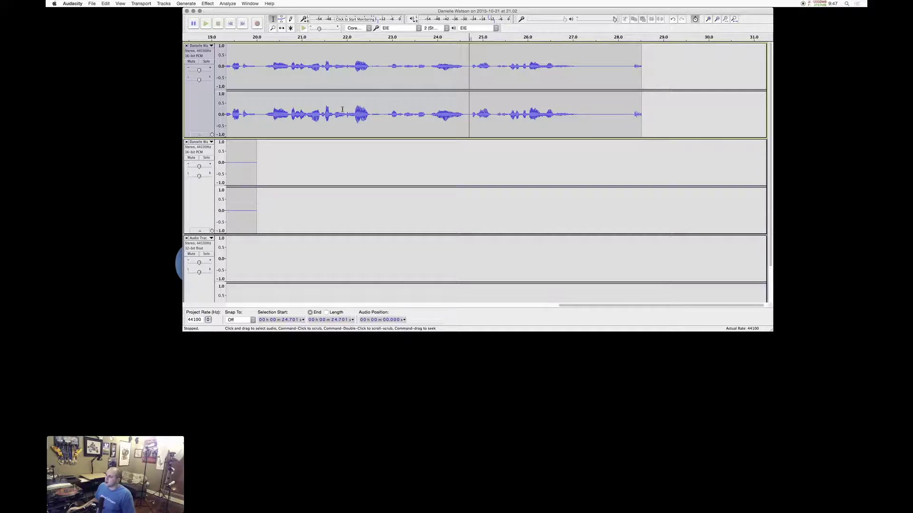
Step: Play back from about 22.5 s and delete about 0.5 s of unwanted speech starting at 24.736 s
left_click(370, 114)
key("space")
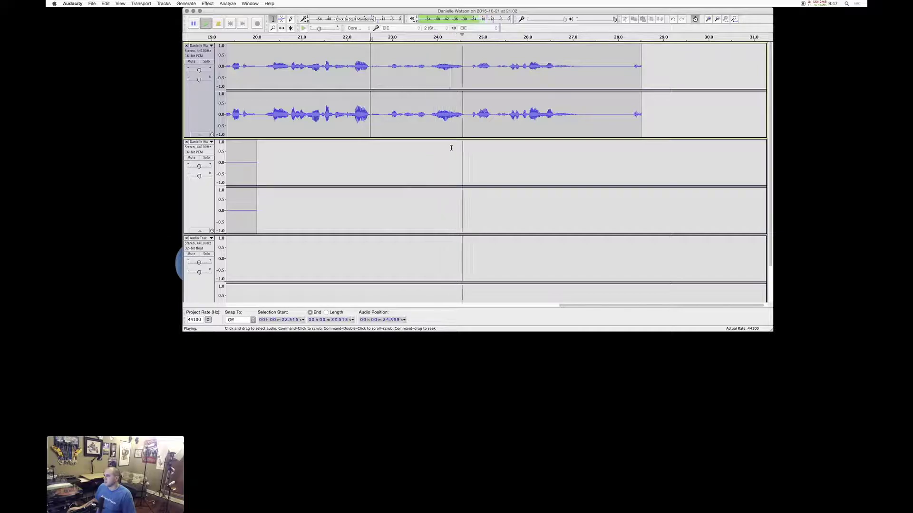
scroll(457, 138, "right", 1)
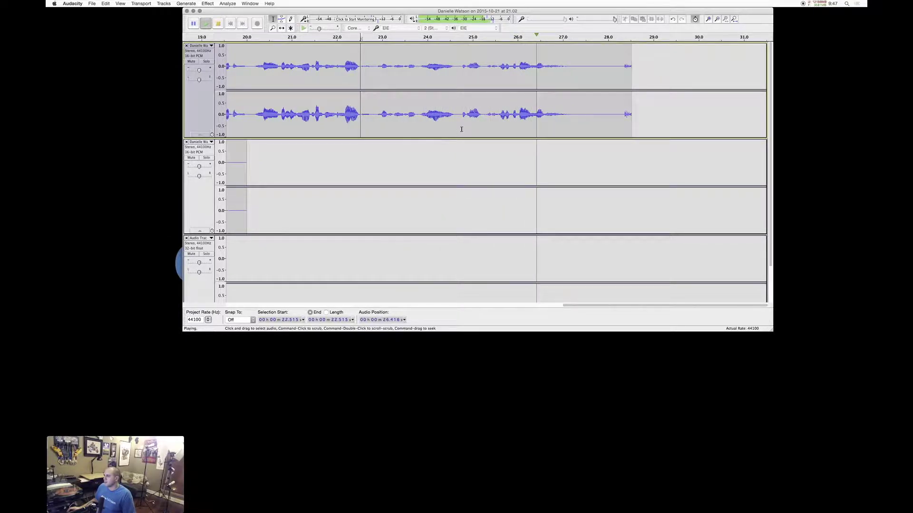
key("space")
left_click_drag(479, 115, 460, 120)
key("Delete")
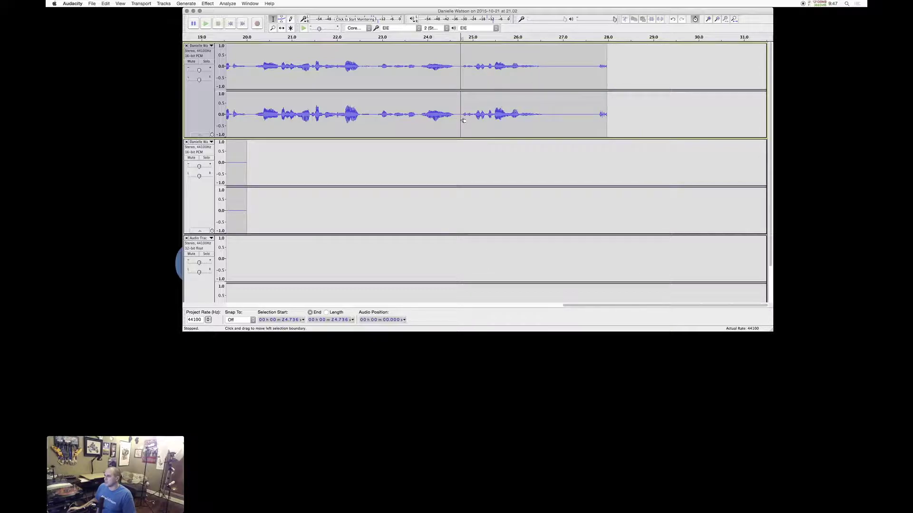
Step: Play back the cut from about 22.15 s and delete the trailing audio from 26.674 to 27.972 s
left_click(343, 114)
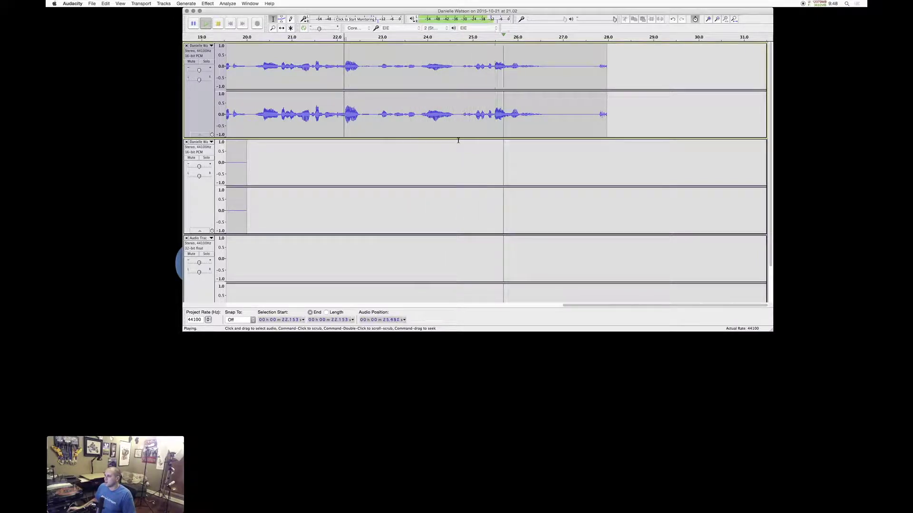
left_click_drag(548, 117, 607, 115)
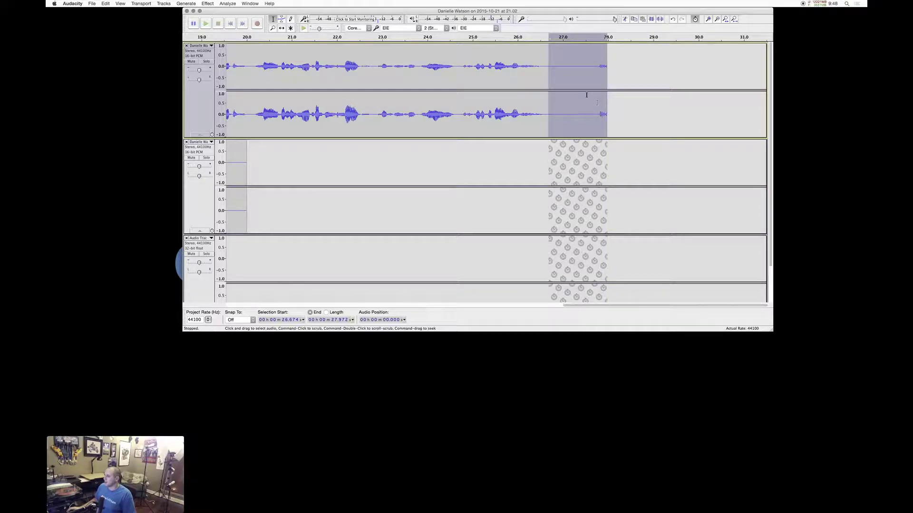
key("Delete")
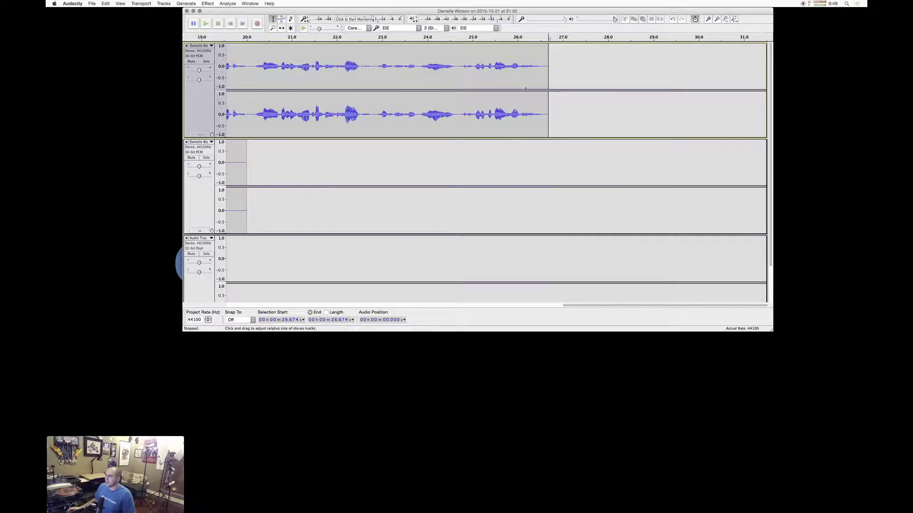
Step: Play back the edited recording from about 18.96 s and replay its ending from about 26.15 s
scroll(386, 85, "left", 5)
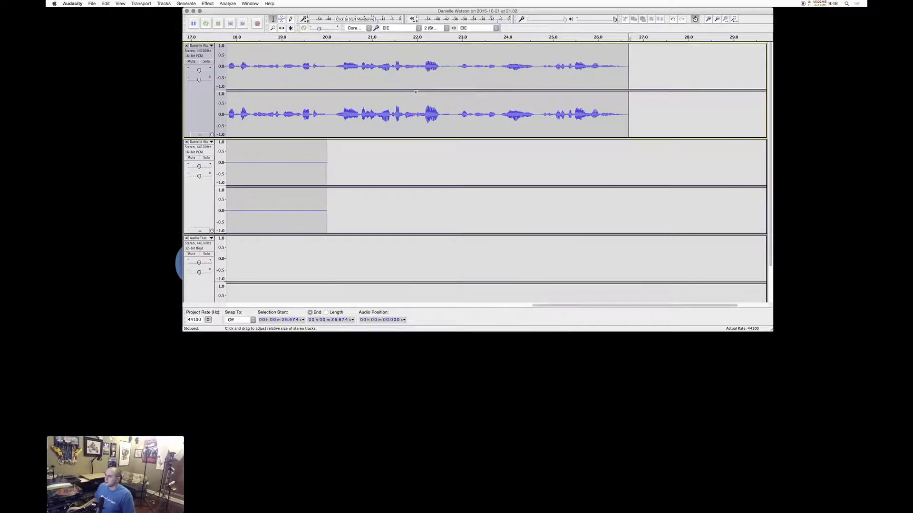
left_click(311, 74)
key("space")
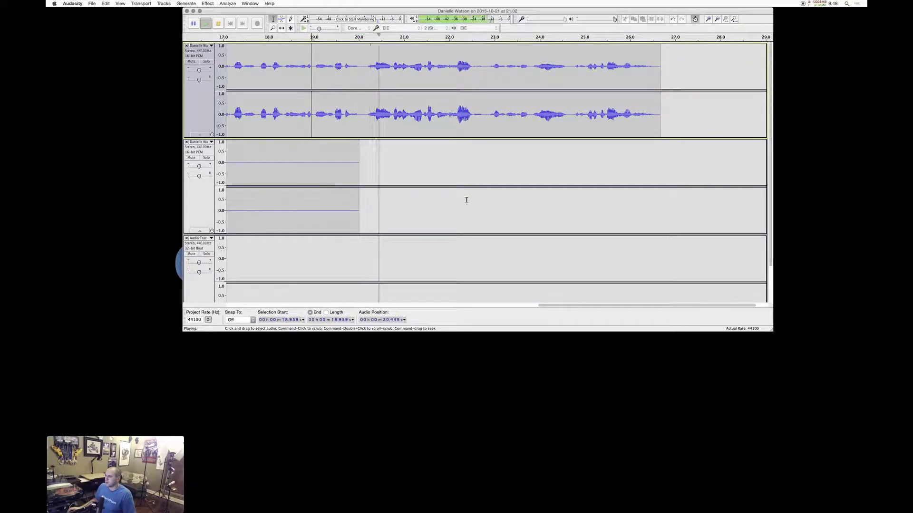
scroll(401, 157, "right", 2)
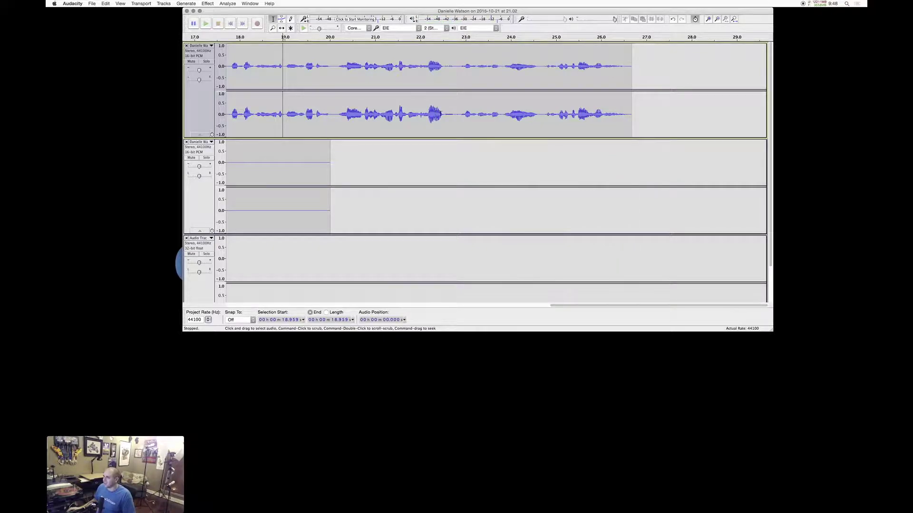
left_click(607, 117)
key("space")
key("space")
key("space")
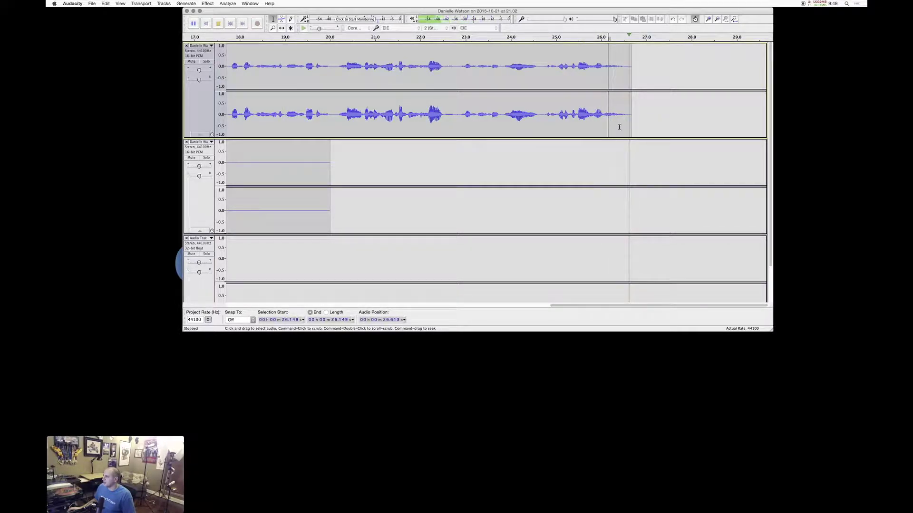
Step: Audition the final word closely from several points between about 26.18 and 26.41 s
left_click(611, 116)
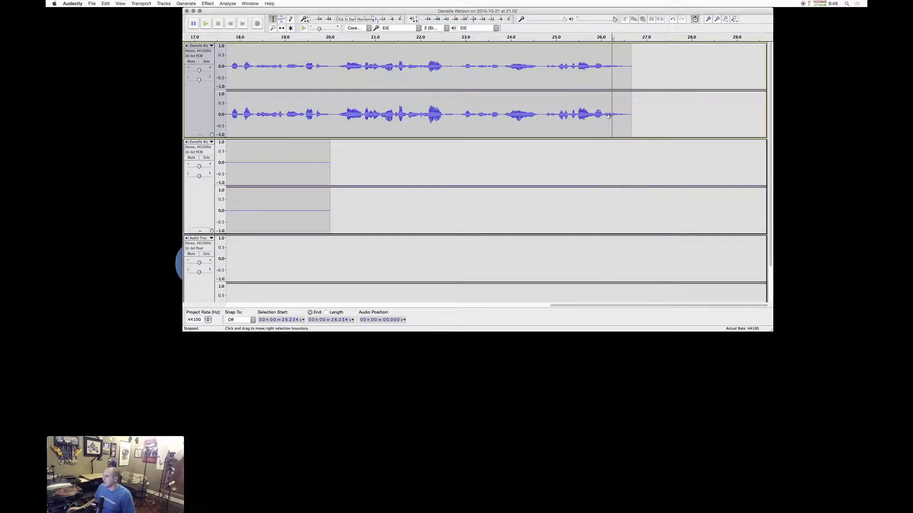
scroll(637, 116, "up", 2)
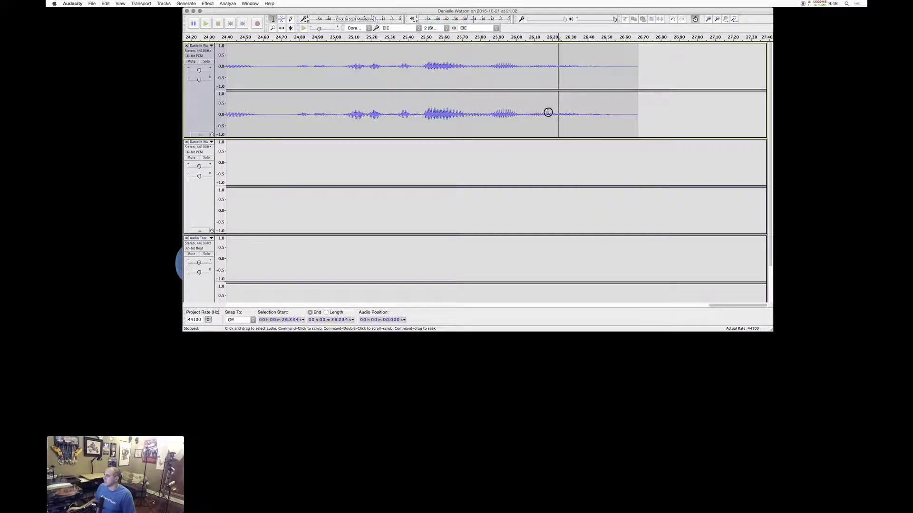
key("space")
key("space")
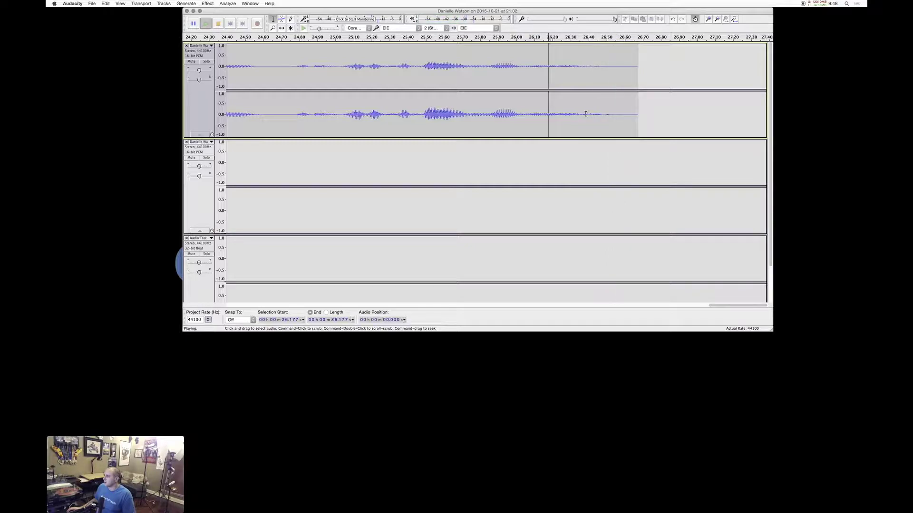
key("space")
key("space")
left_click(579, 119)
key("space")
left_click(591, 116)
key("space")
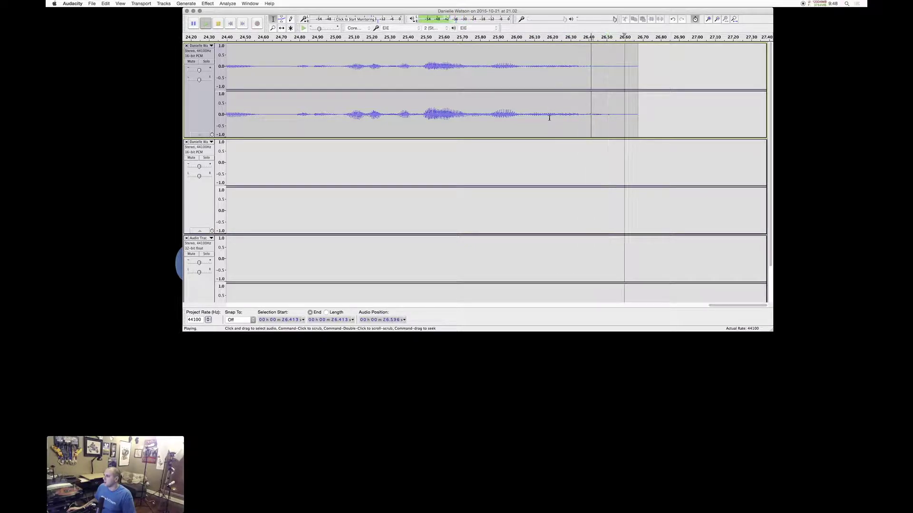
Step: Audition the tail of the final word from several points between about 26.05 and 26.28 s
left_click(526, 114)
key("space")
key("space")
left_click(551, 115, "shift")
key("space")
left_click(557, 117)
key("space")
left_click(566, 119, "shift")
key("space")
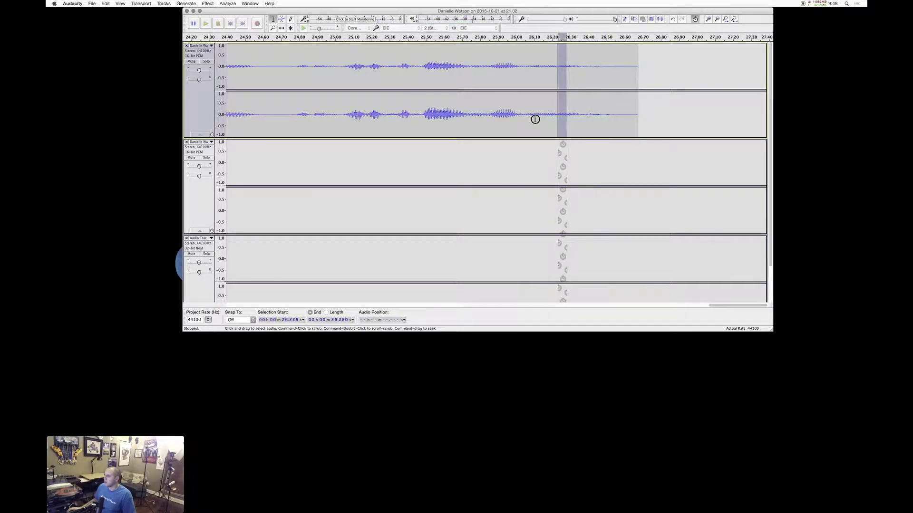
left_click(535, 119)
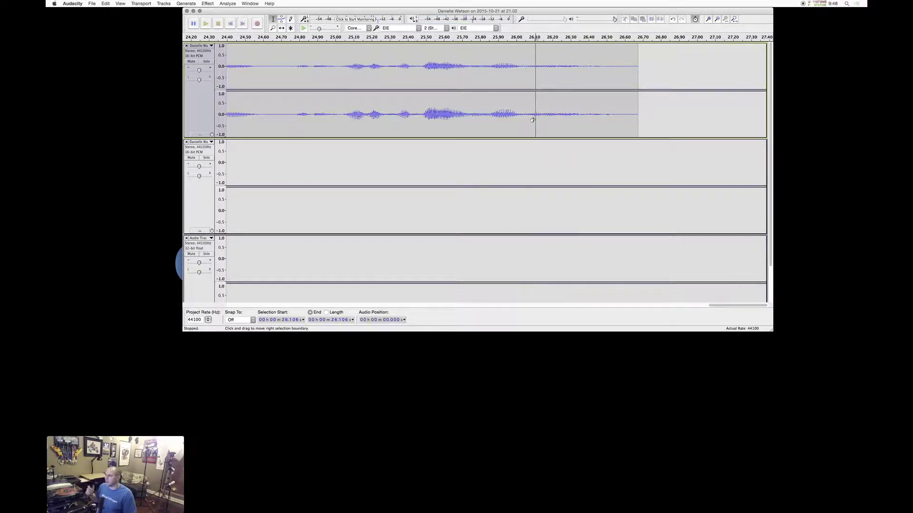
Step: Play back the closing phrase from 23.210 s and again from 22.827 s
scroll(531, 118, "down", 1)
scroll(529, 118, "down", 1)
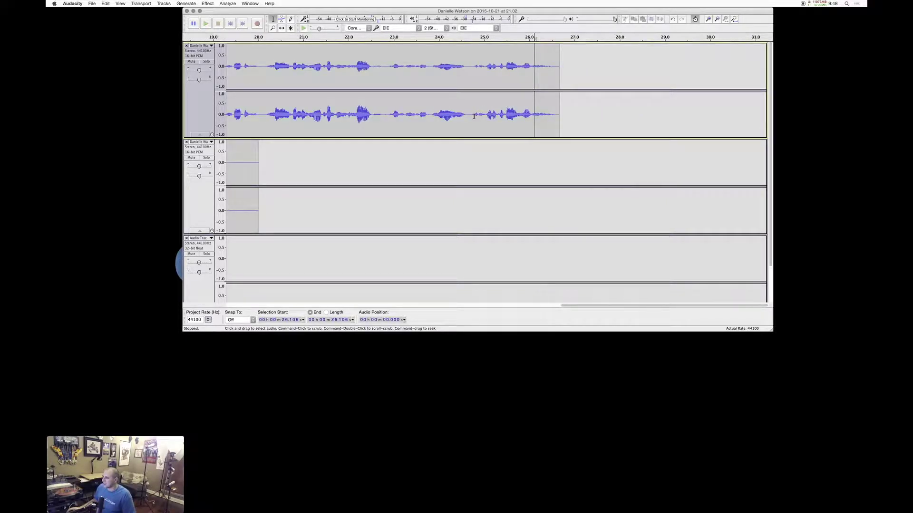
left_click(402, 114)
key("space")
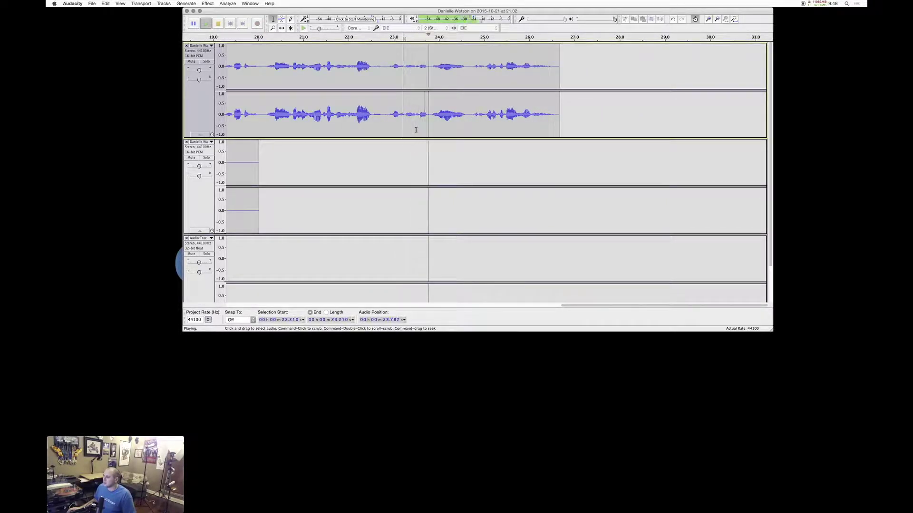
key("space")
left_click(385, 118)
key("space")
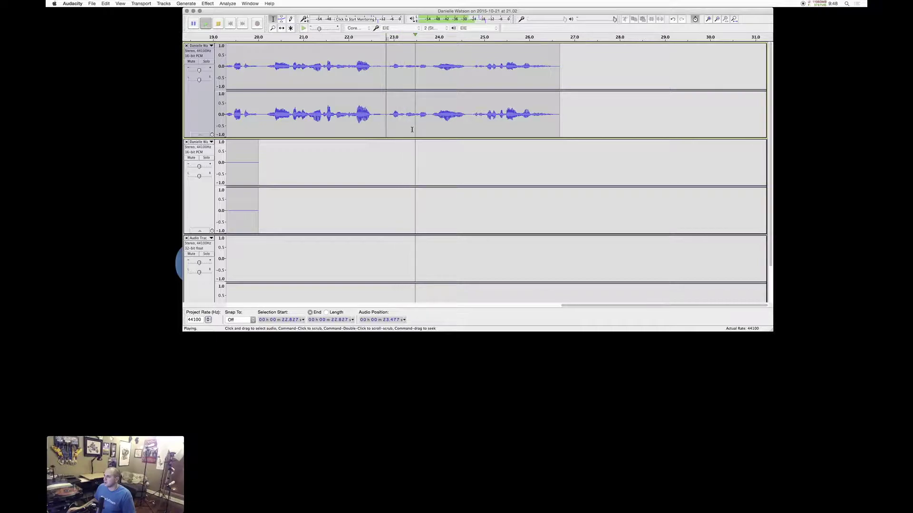
key("space")
Step: Look over the edited tracks along the timeline, from the beginning of the recording through to about 25 s
scroll(399, 122, "left", 5)
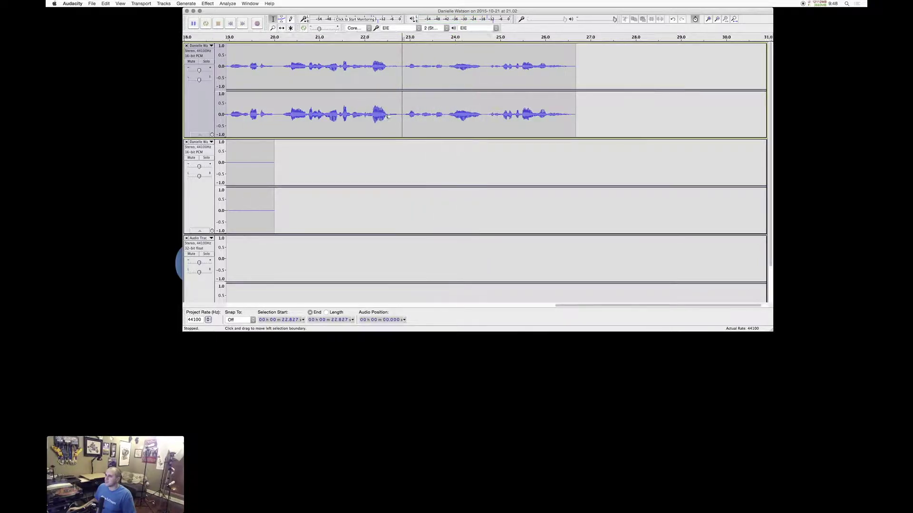
scroll(388, 116, "left", 3)
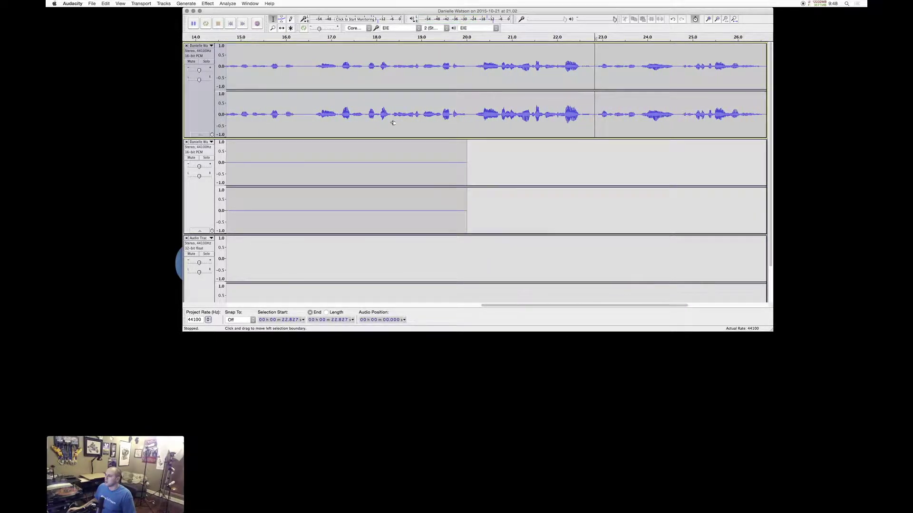
left_click_drag(509, 306, 361, 257)
scroll(362, 255, "right", 4)
scroll(363, 251, "right", 6)
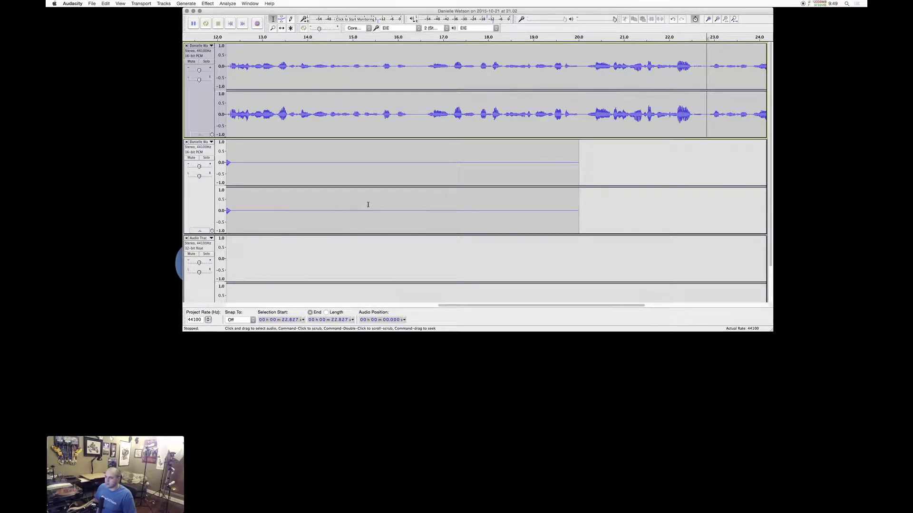
scroll(368, 205, "left", 6)
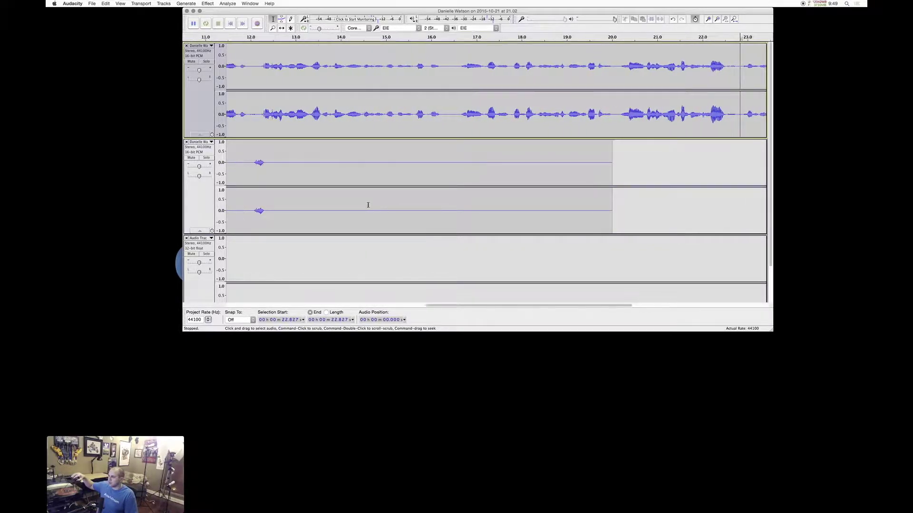
scroll(368, 205, "left", 6)
scroll(368, 205, "right", 3)
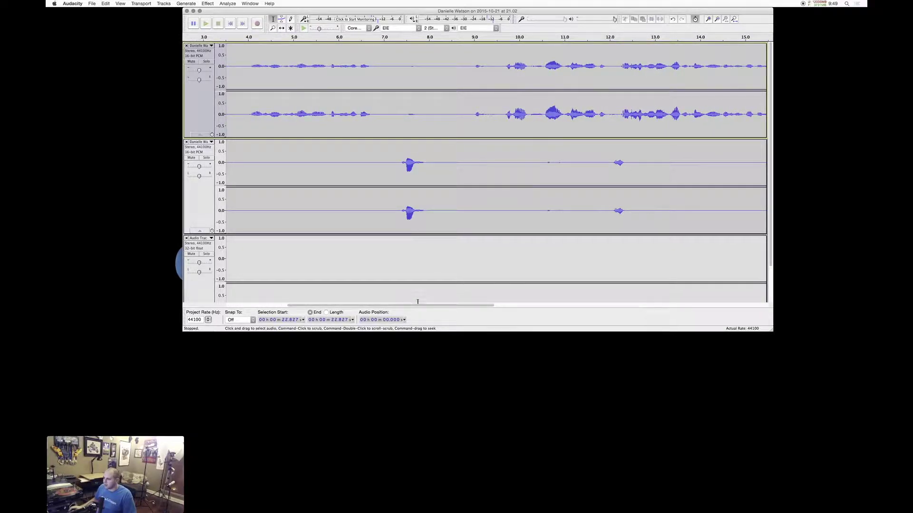
left_click_drag(419, 305, 559, 306)
left_click_drag(480, 298, 321, 298)
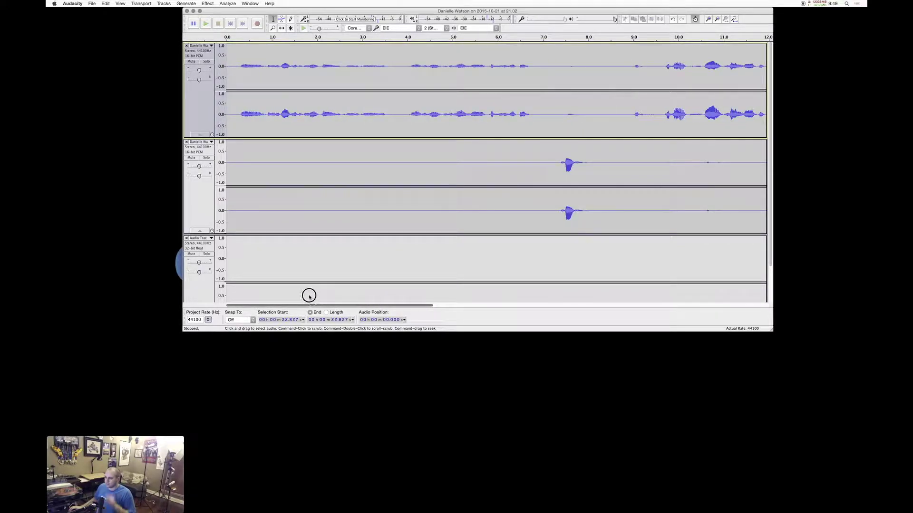
left_click_drag(339, 304, 584, 306)
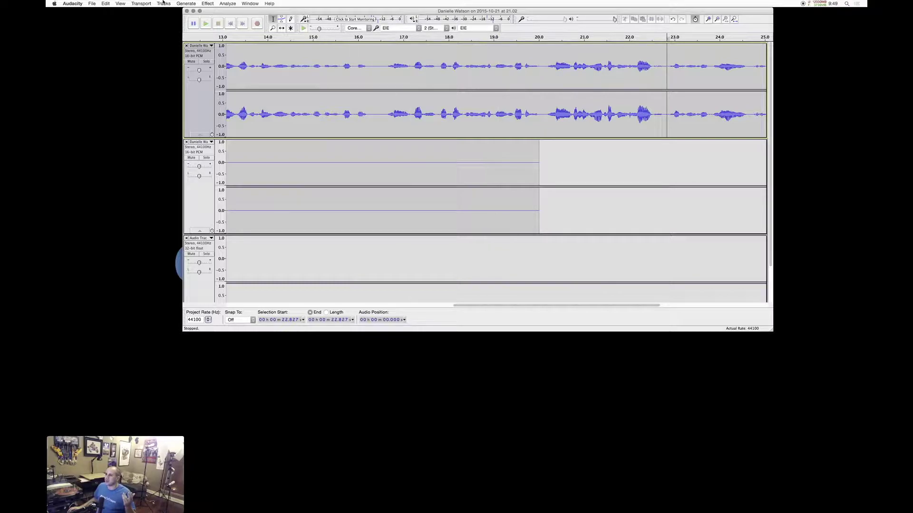
Step: Examine the audio export formats and the MP3 constant bit-rate quality choices, leaving without exporting
left_click(95, 3)
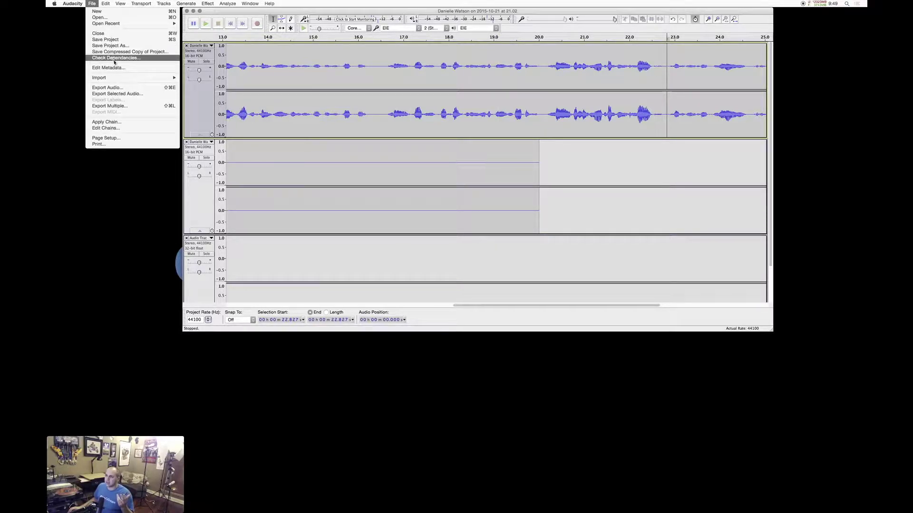
left_click(104, 87)
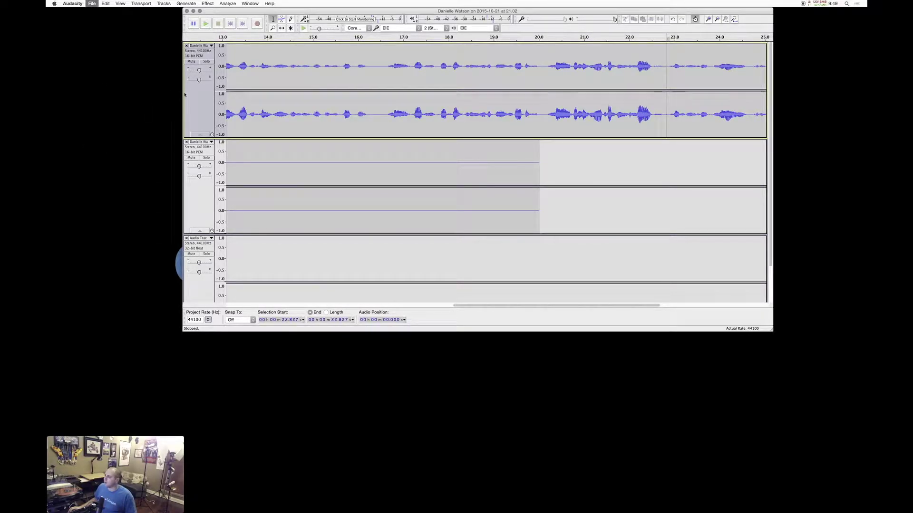
left_click(499, 198)
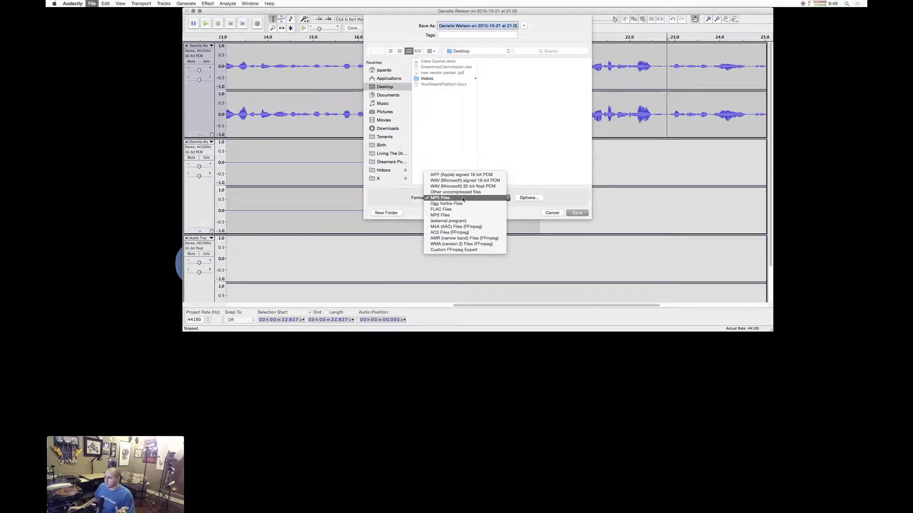
left_click(521, 198)
left_click(532, 198)
left_click(473, 112)
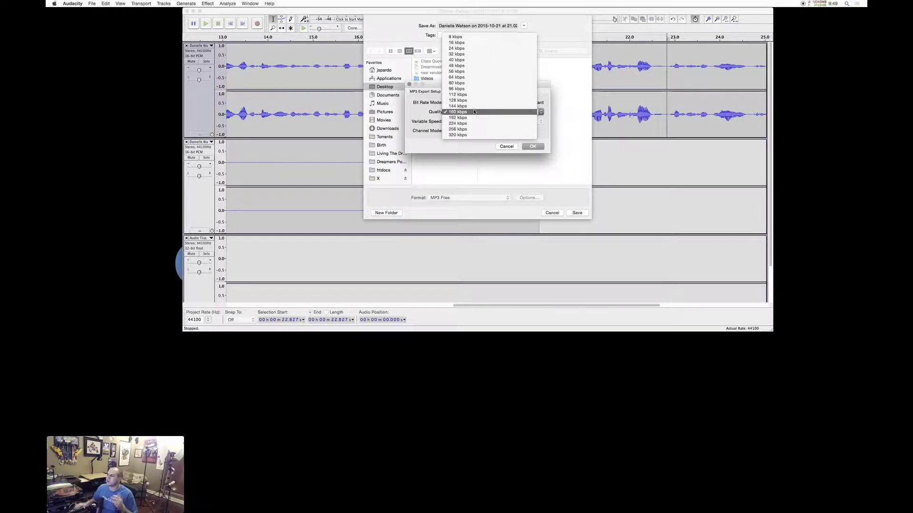
left_click(481, 144)
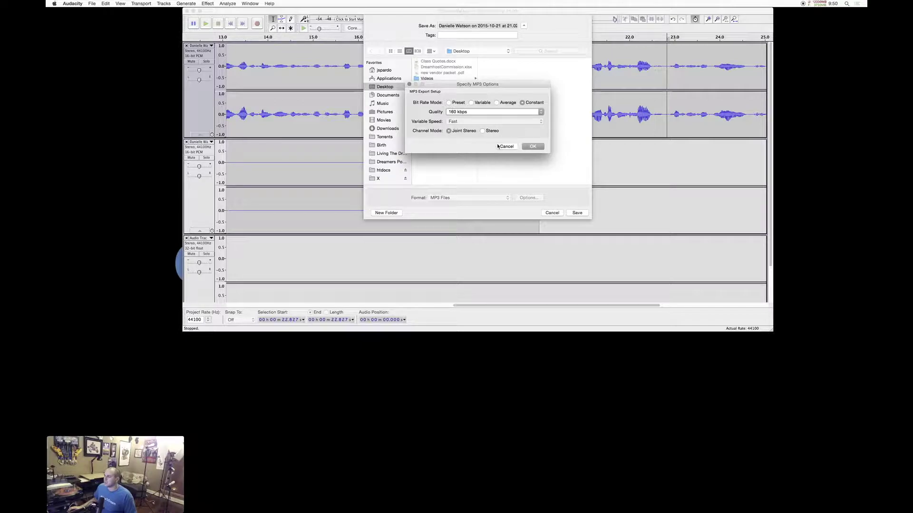
left_click(500, 147)
left_click(551, 213)
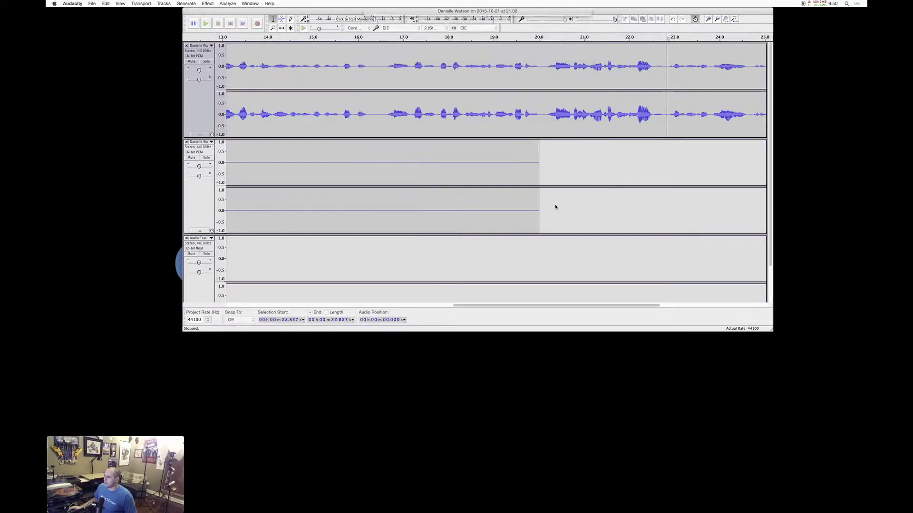
Step: Import the first MP3 in the podcast's Free Music folder, whose name starts with "Adventur", as a new track
mouse_move(509, 504)
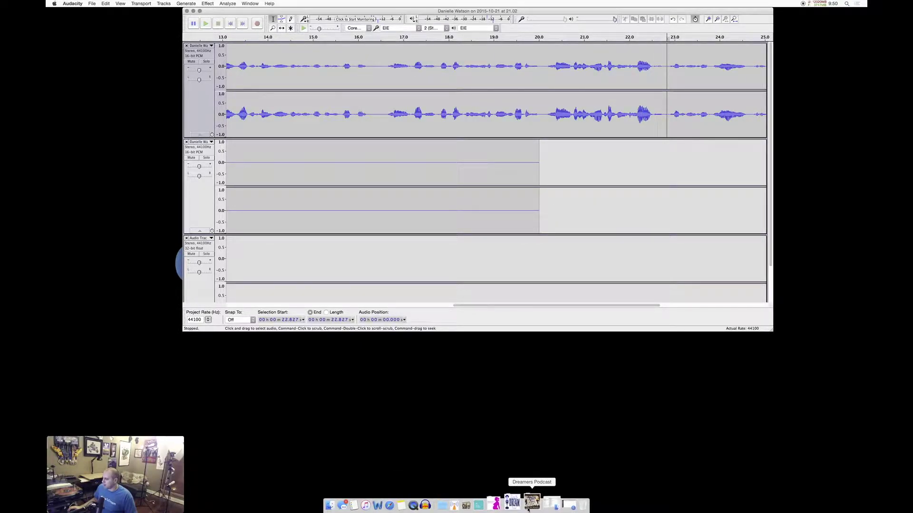
left_click(528, 505)
left_click(613, 418)
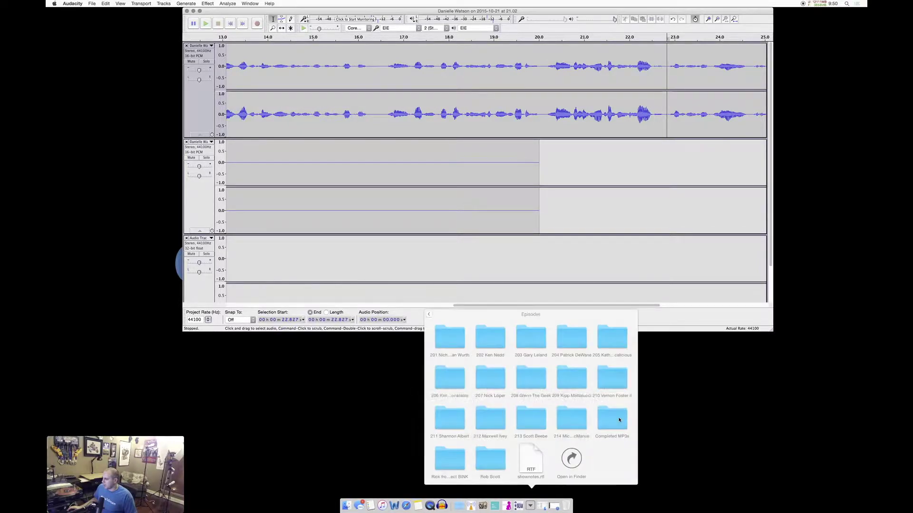
left_click(427, 315)
left_click(428, 399)
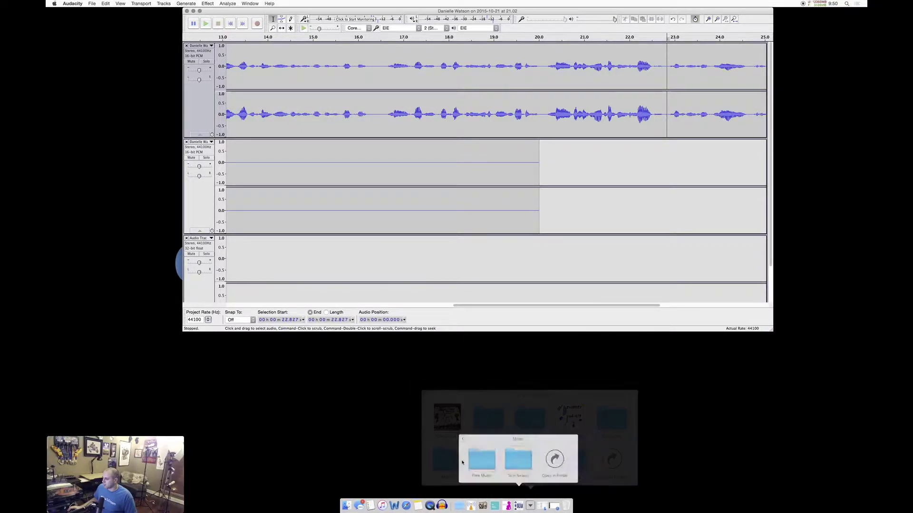
left_click(502, 464)
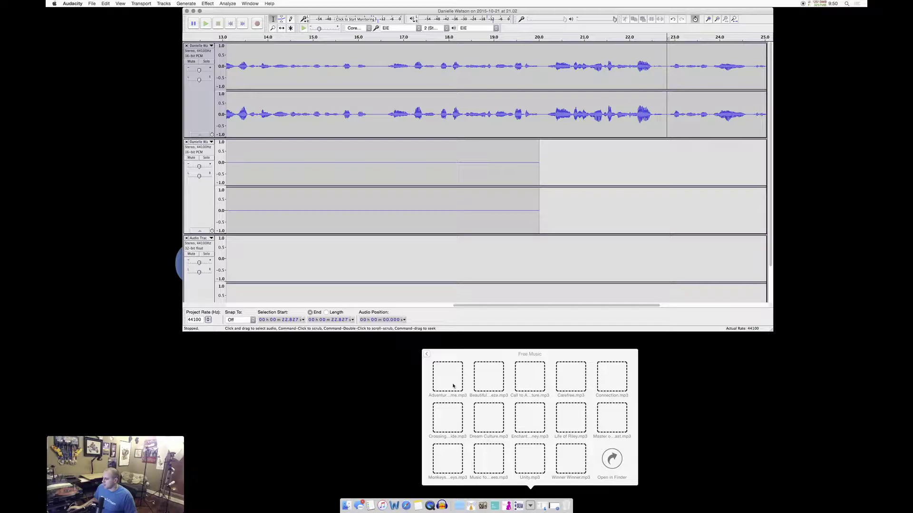
left_click_drag(453, 386, 318, 257)
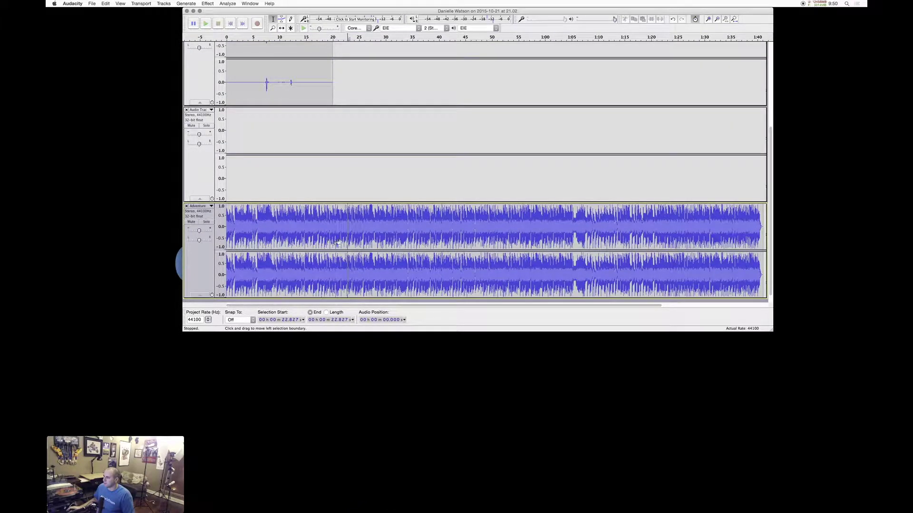
Step: Turn off sync-lock, solo the imported music track and play it from 3.807 s
key("super+a")
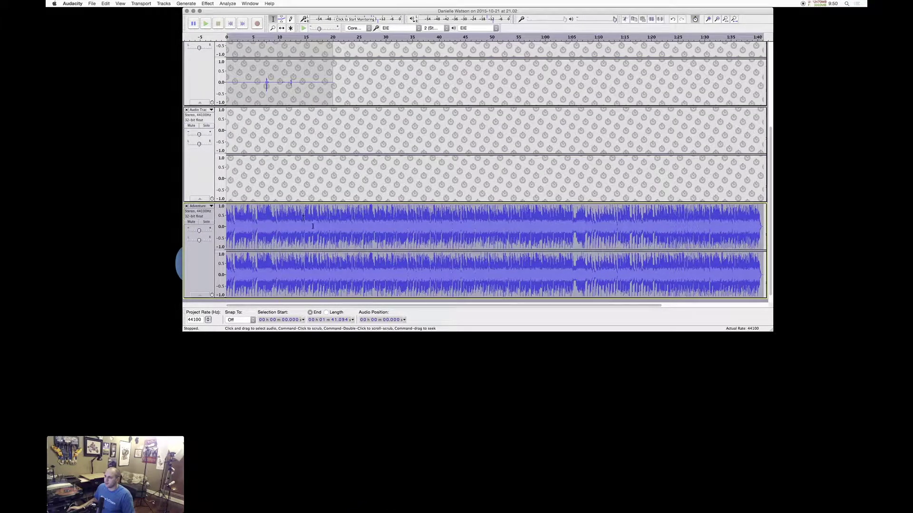
left_click(695, 20)
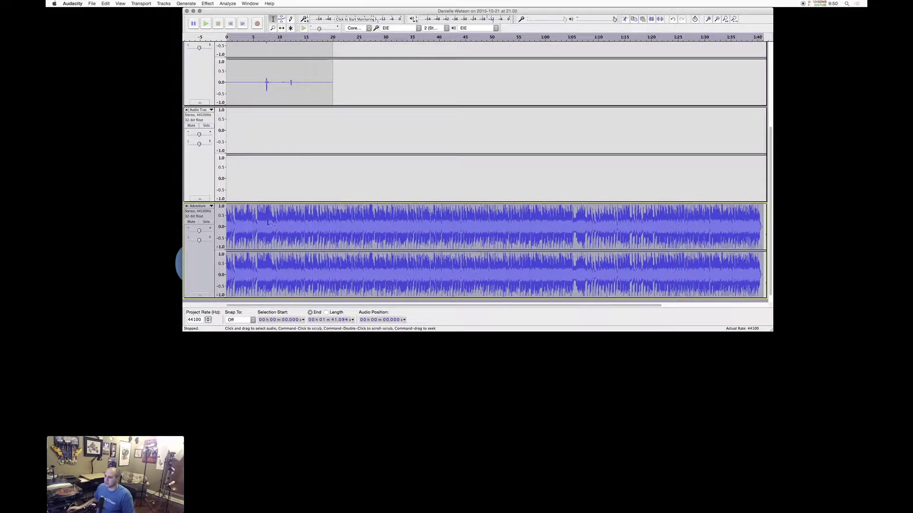
left_click(286, 226)
left_click(206, 222)
left_click(247, 224)
key("space")
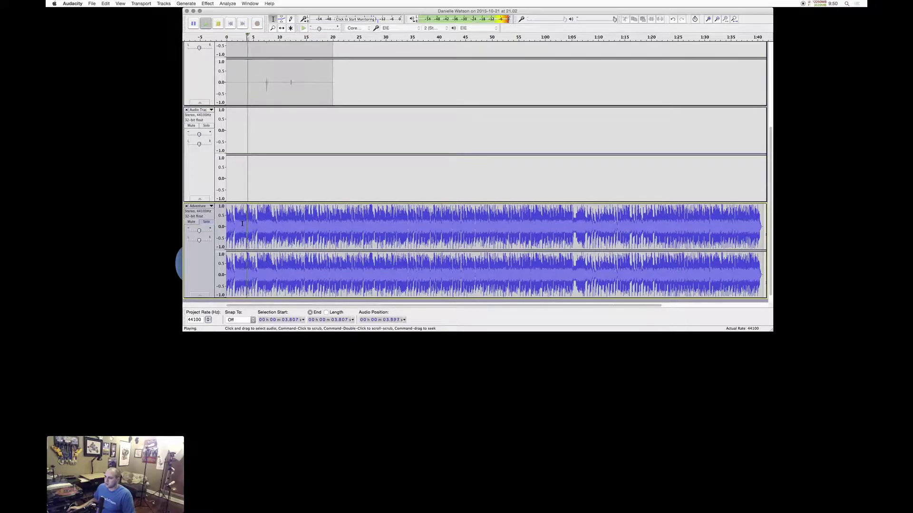
key("space")
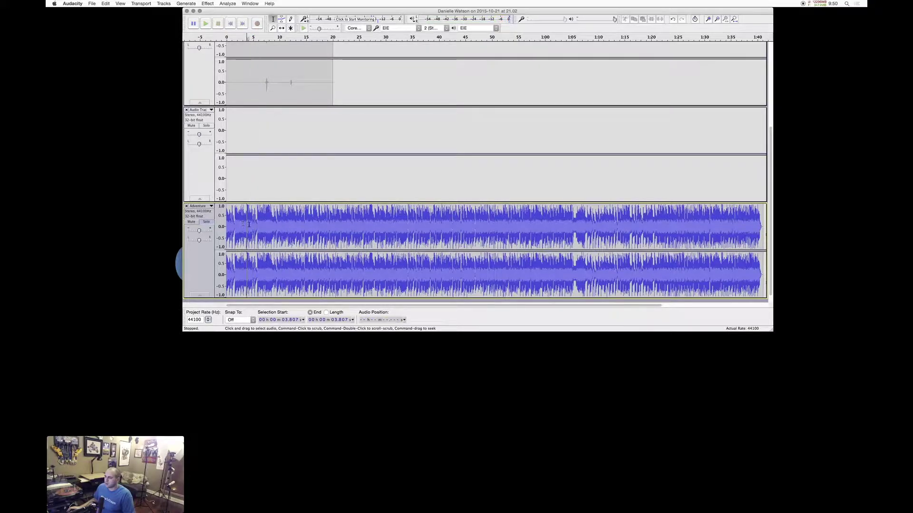
Step: Amplify the entire music track by -27 dB
double_click(261, 226)
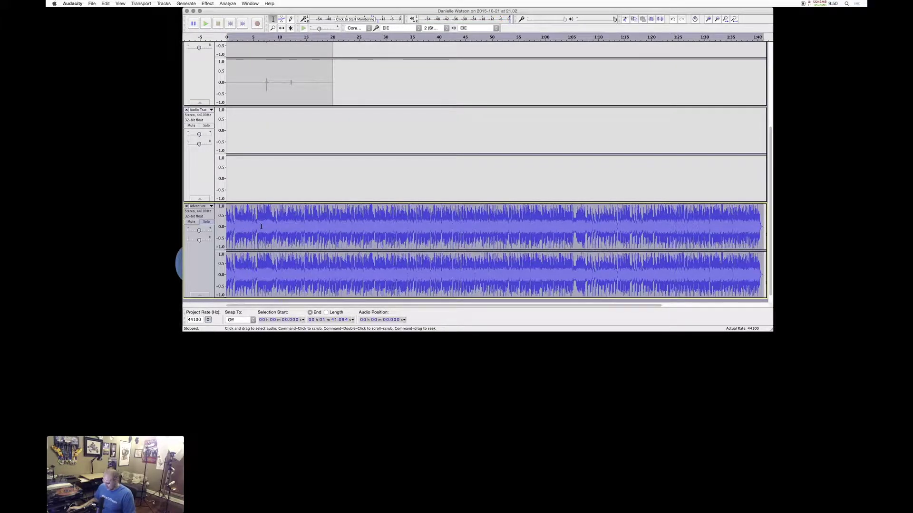
left_click(207, 4)
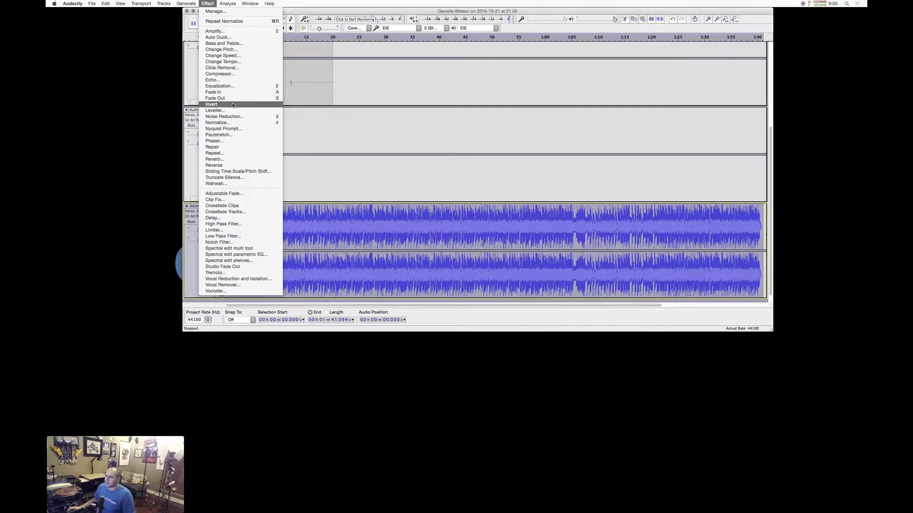
left_click(230, 32)
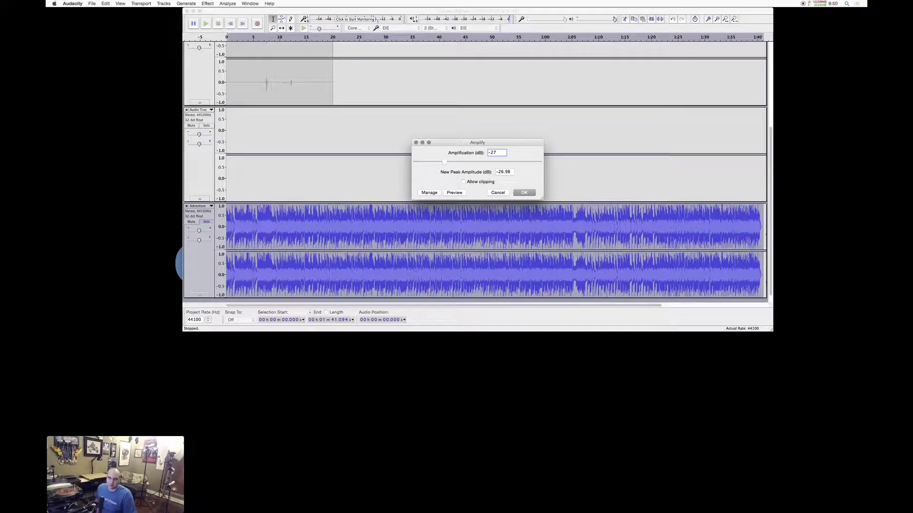
key("Return")
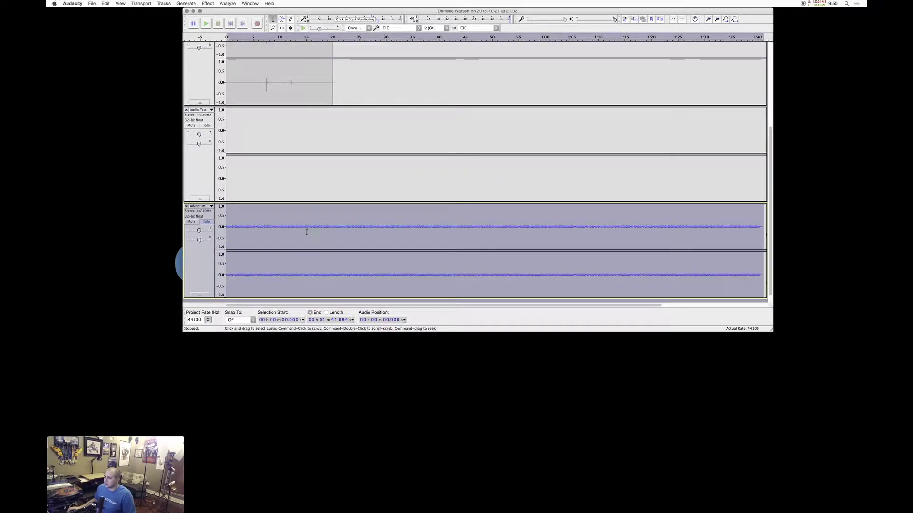
Step: Play back the quieted music track from 13.233 s to judge its volume
left_click(265, 228)
left_click_drag(246, 230, 557, 247)
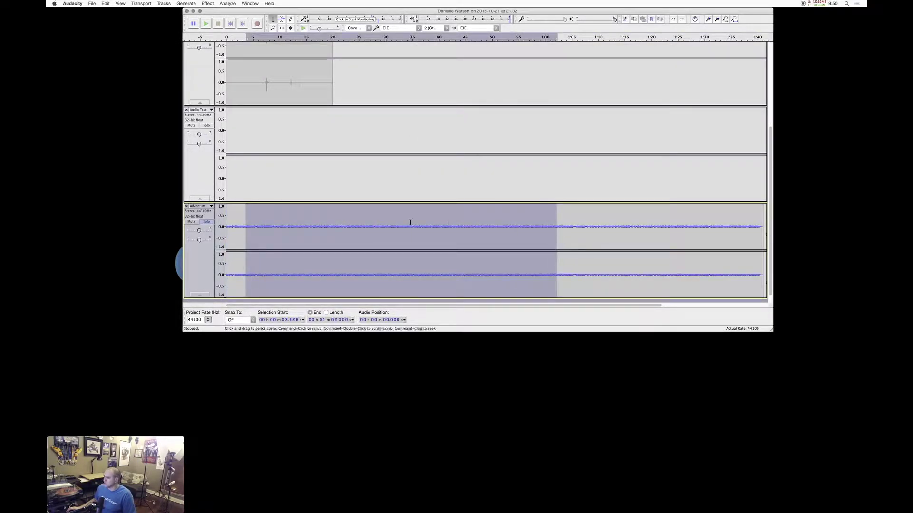
left_click(298, 224)
key("space")
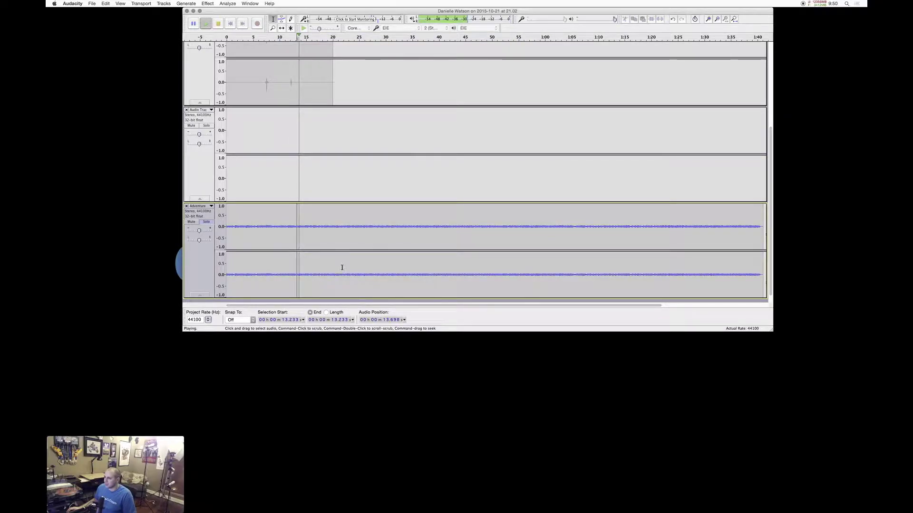
Step: Amplify the entire music track by a further -8 dB
double_click(277, 230)
left_click(142, 3)
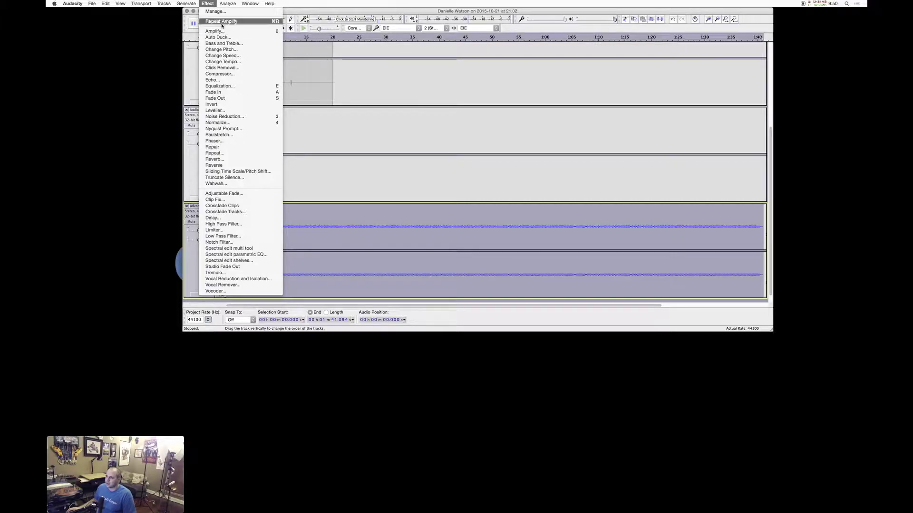
left_click(223, 32)
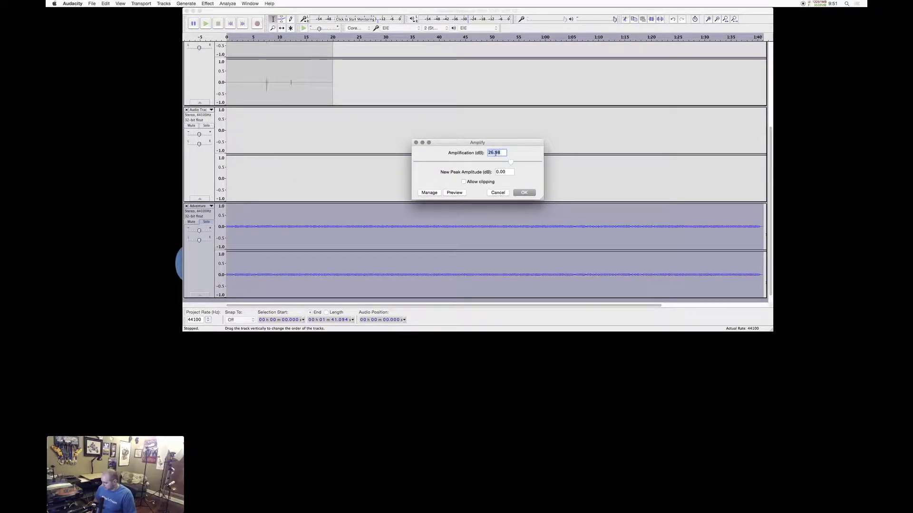
type("-")
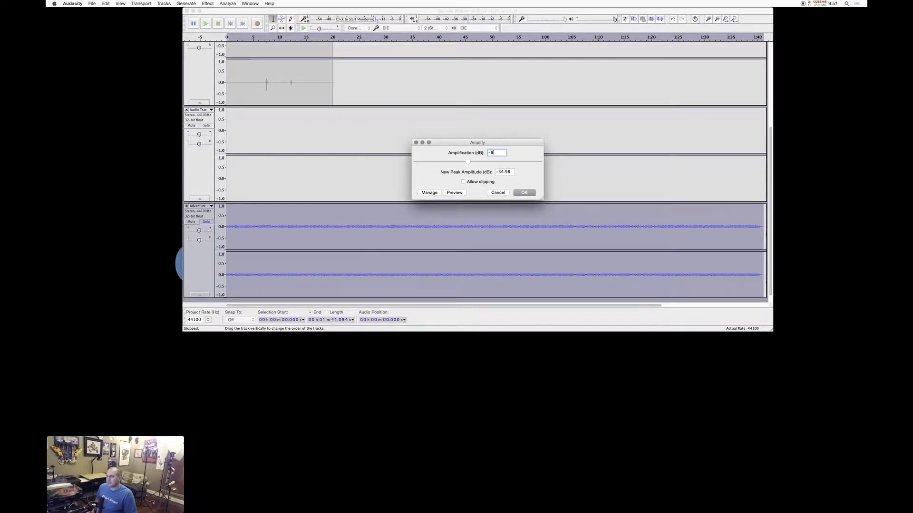
type("8")
left_click(524, 192)
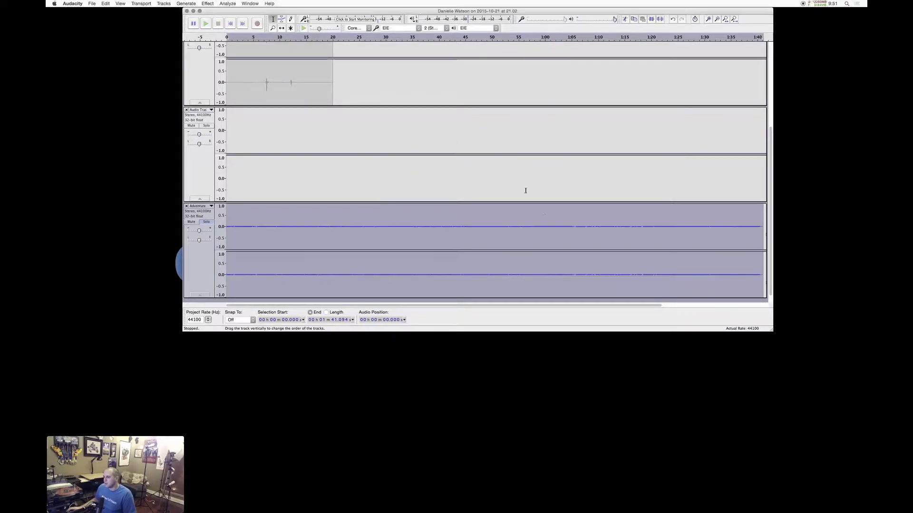
Step: Play back the softened music track from 0.302 s to check its level
left_click(228, 269)
key("space")
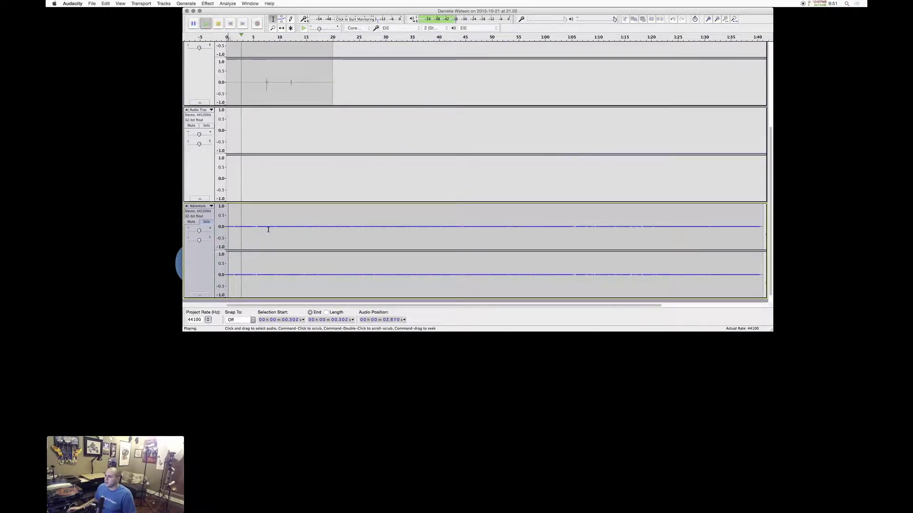
key("space")
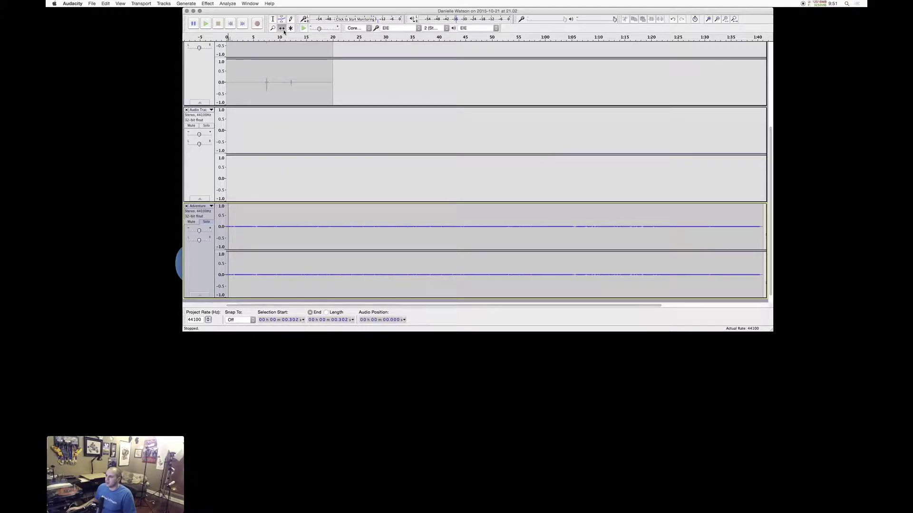
Step: Shift the music clip up into the empty audio track above and remove the vacated Adventure track
left_click(283, 29)
left_click_drag(277, 224, 276, 179)
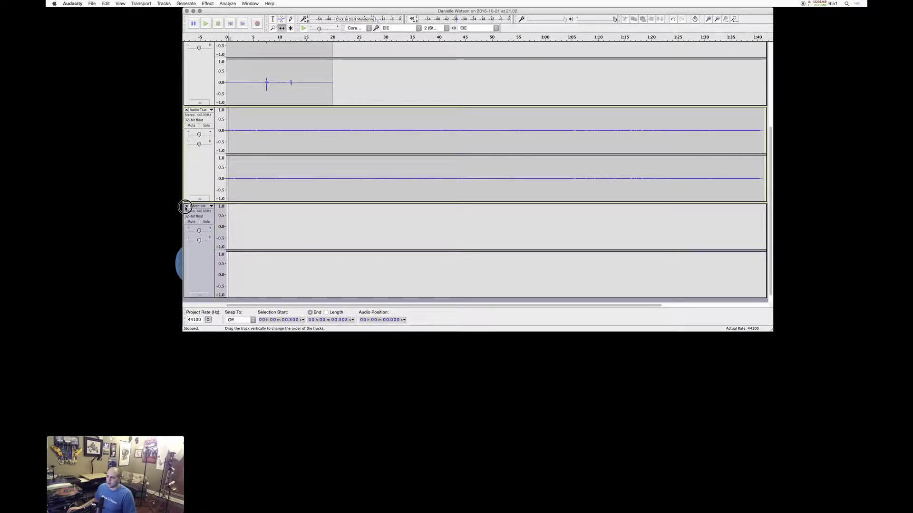
left_click(185, 206)
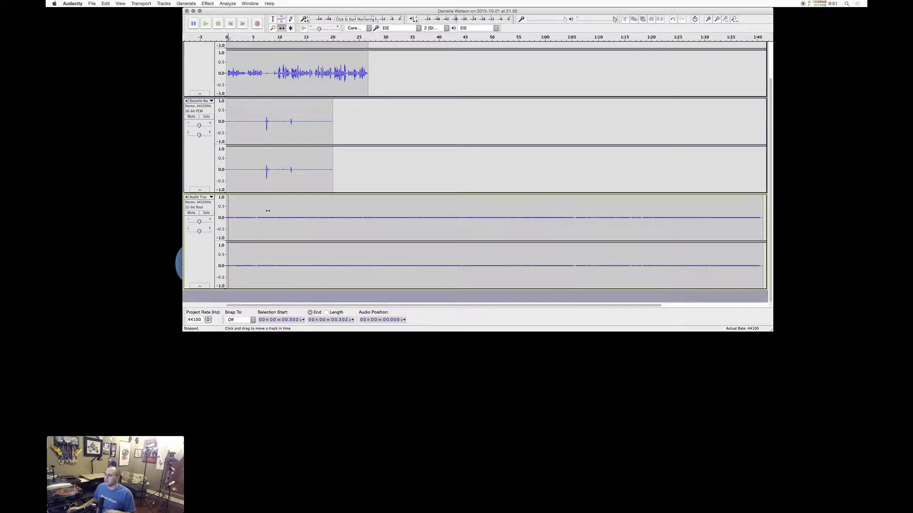
Step: Find the end of the speech at 26.674 s, turn on sync-lock, and test a music selection from 26.286 s to 35.391 s
scroll(286, 145, "up", 2)
scroll(298, 152, "down", 3)
left_click(370, 200)
left_click(367, 87)
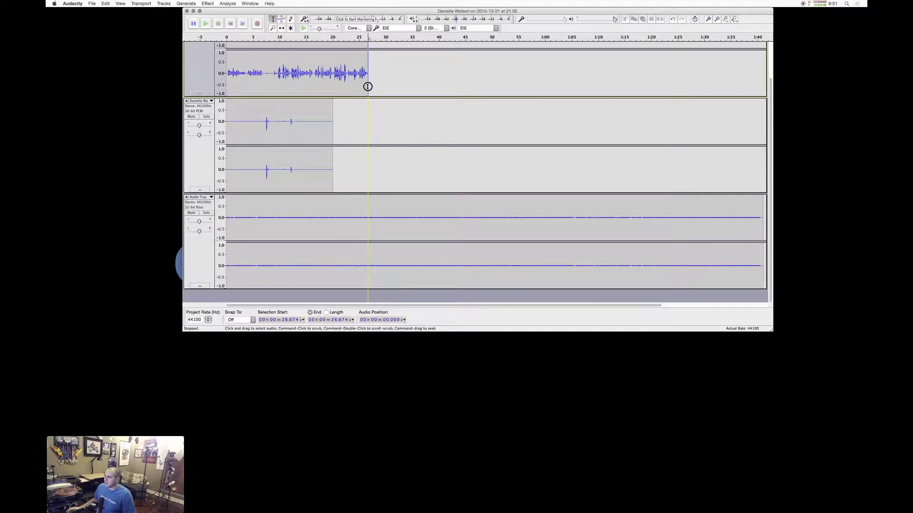
scroll(368, 86, "up", 2)
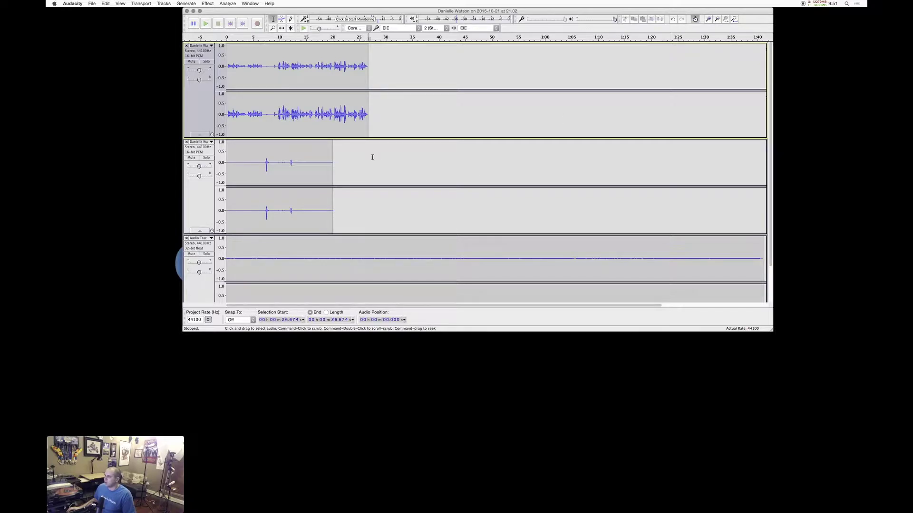
left_click_drag(365, 243, 420, 231)
scroll(420, 230, "down", 2)
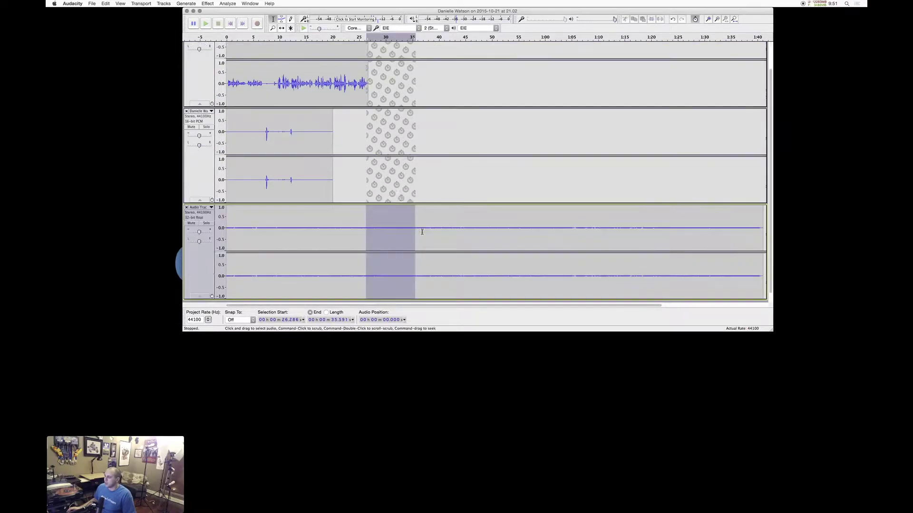
left_click(419, 230)
Step: Delete everything after the speech, from 27.192 s to 1 min 41.094 s, across the sync-locked tracks
left_click_drag(367, 98, 632, 105)
scroll(632, 102, "up", 2)
scroll(618, 100, "right", 5)
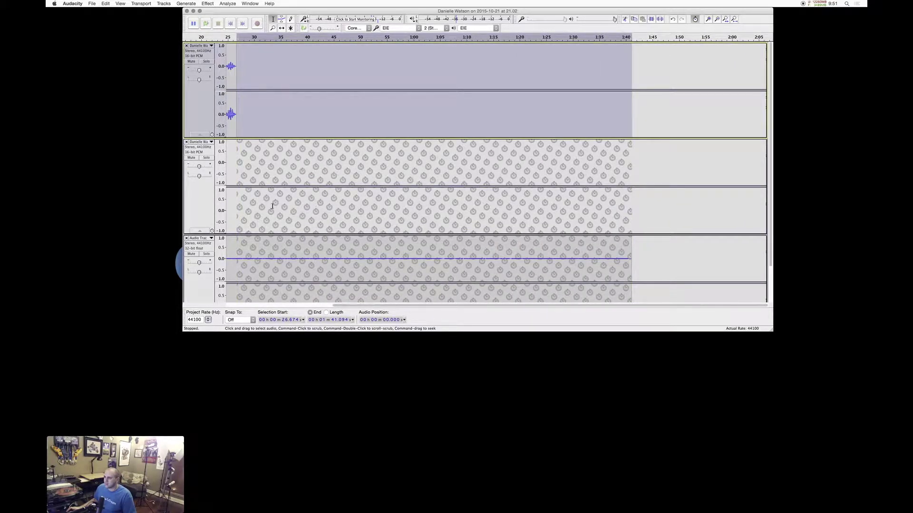
scroll(273, 205, "left", 5)
left_click_drag(301, 128, 302, 128)
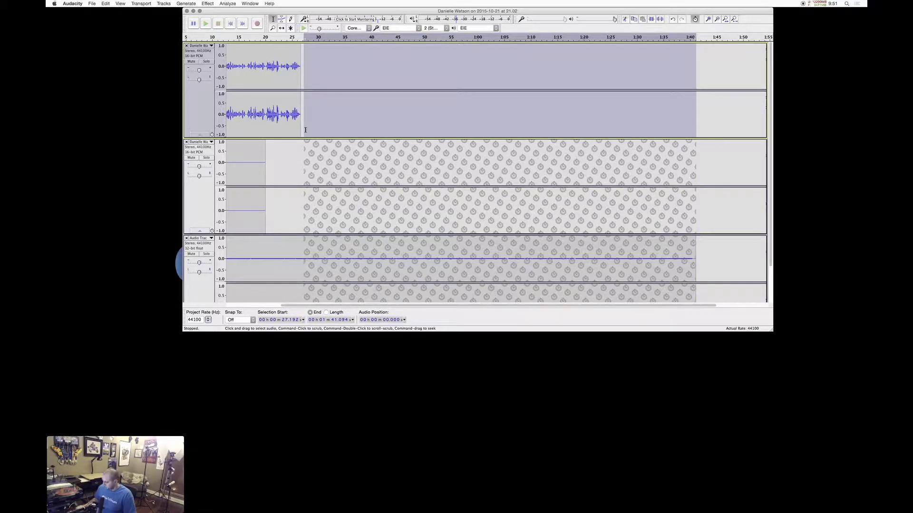
key("Delete")
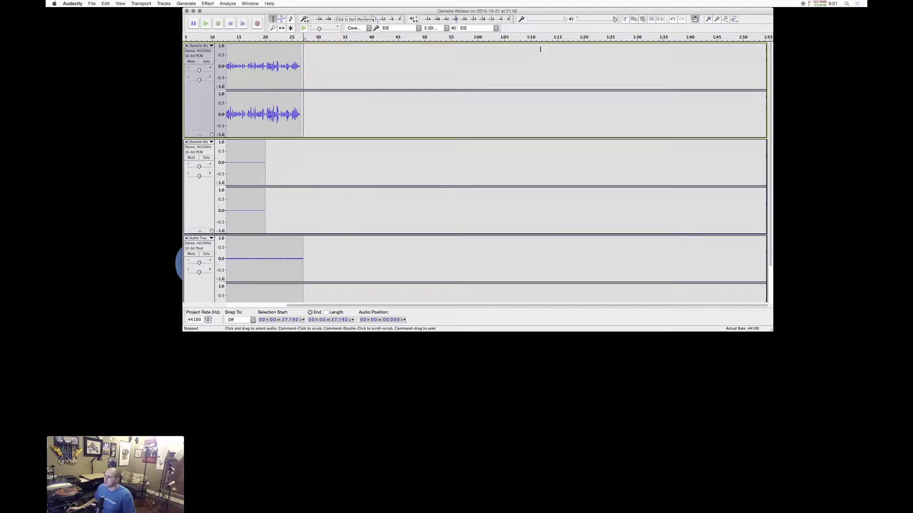
scroll(274, 247, "left", 3)
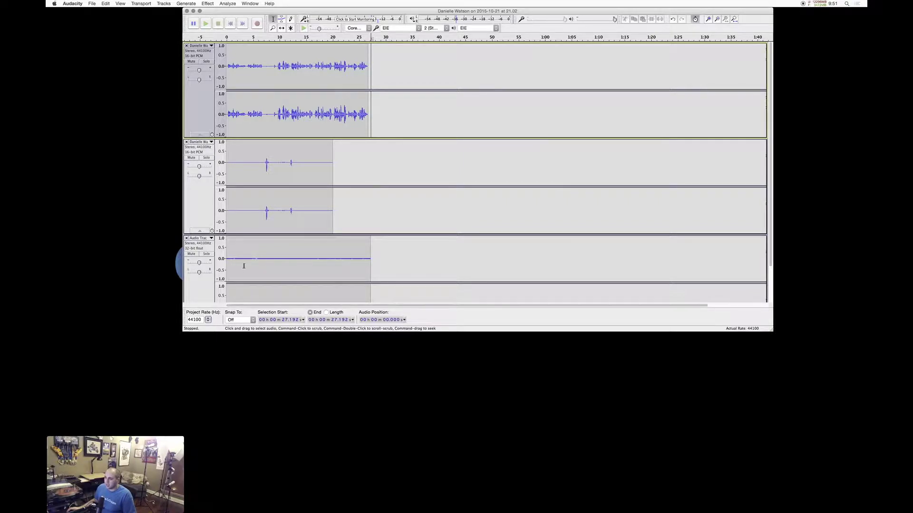
Step: Turn off sync-lock and shift both voice tracks to start about 1.15 s after the music
left_click(282, 28)
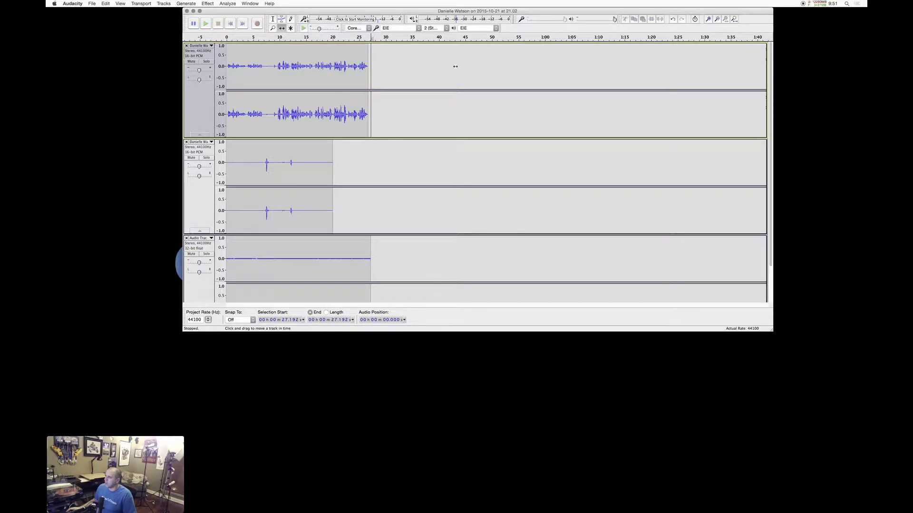
left_click_drag(256, 63, 259, 63)
left_click_drag(253, 150, 250, 152)
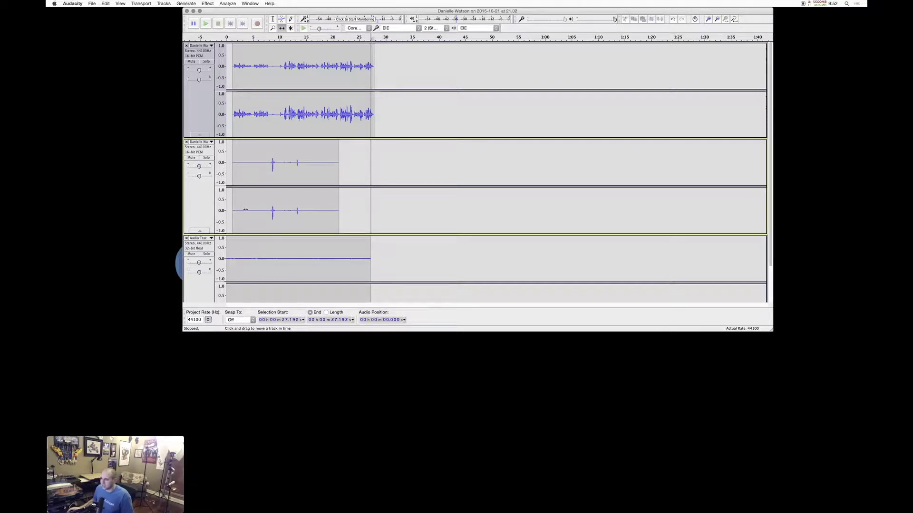
Step: Apply a Fade In to the music from 0 to 1.148 s, where the voice tracks begin
scroll(245, 209, "down", 2)
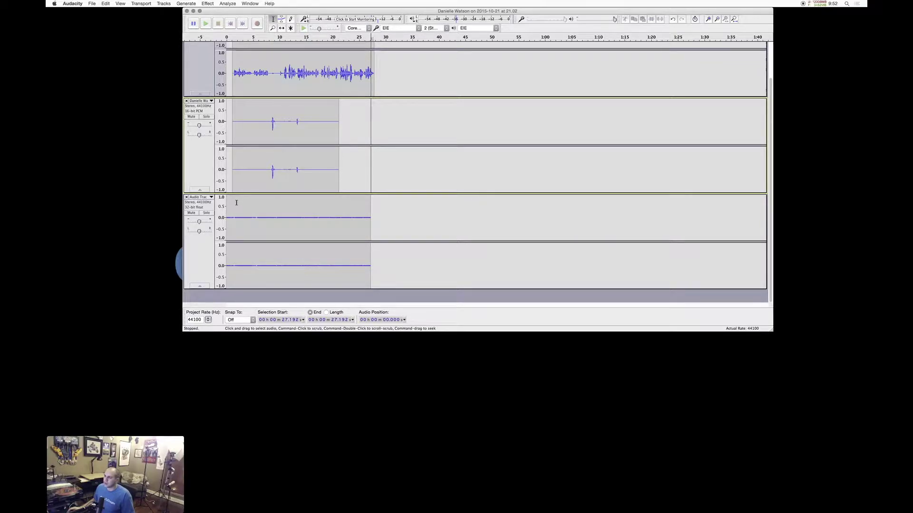
scroll(237, 206, "up", 2)
scroll(240, 206, "up", 1)
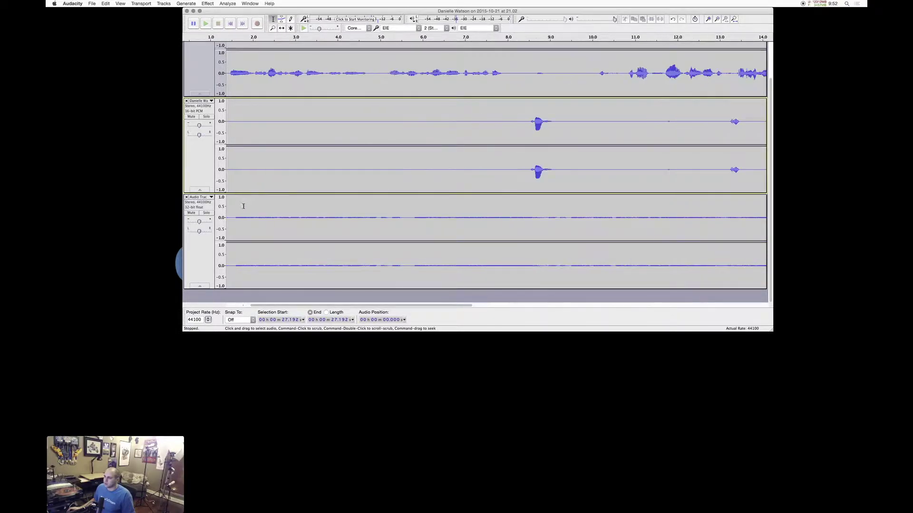
scroll(271, 205, "left", 2)
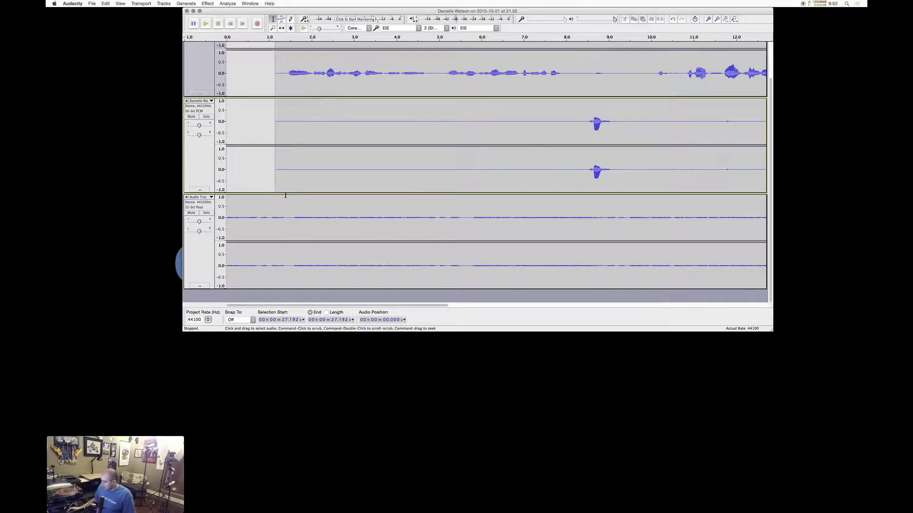
scroll(275, 204, "up", 1)
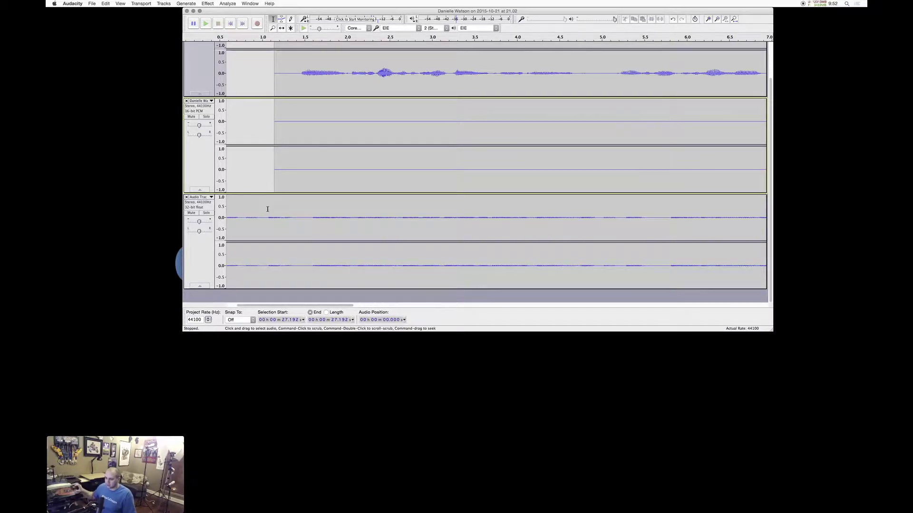
scroll(268, 209, "up", 1)
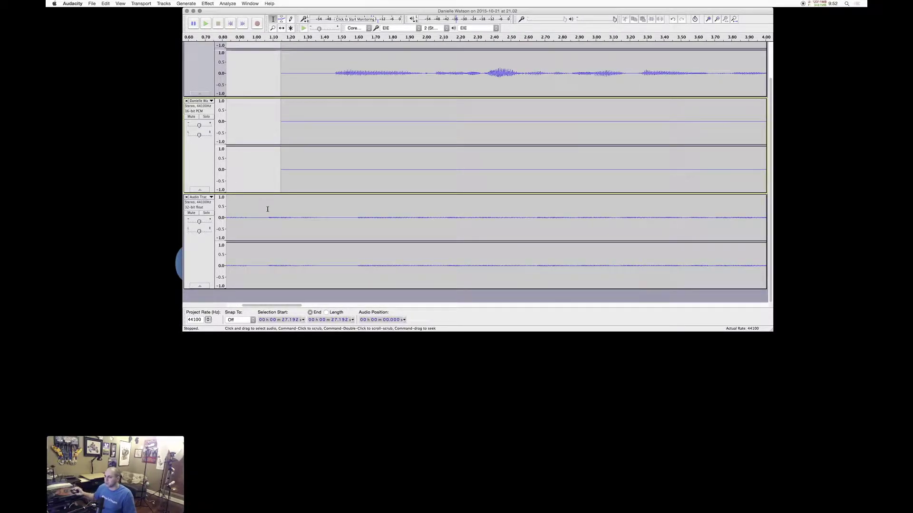
scroll(256, 203, "left", 3)
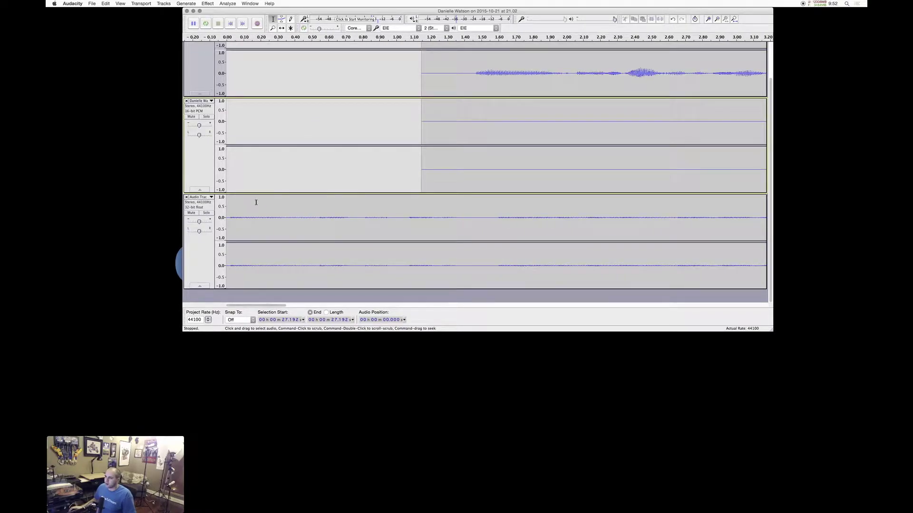
left_click_drag(226, 217, 420, 218)
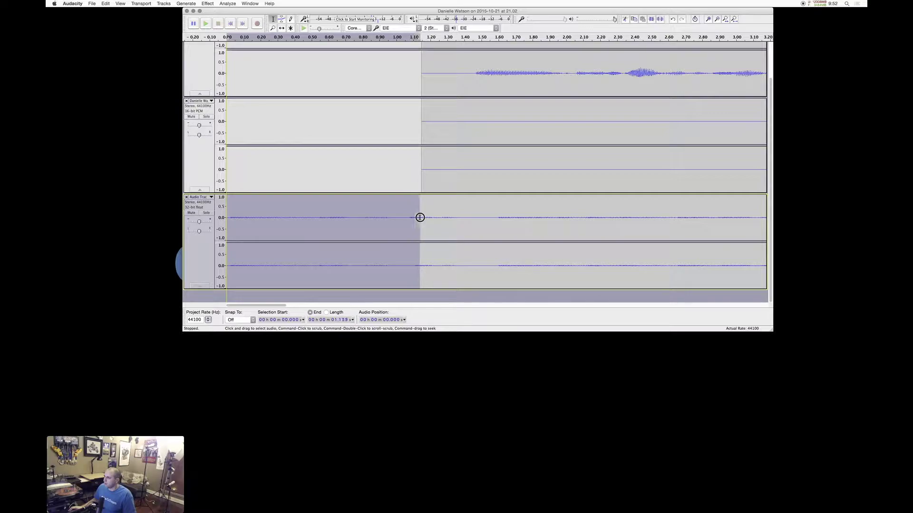
left_click(212, 3)
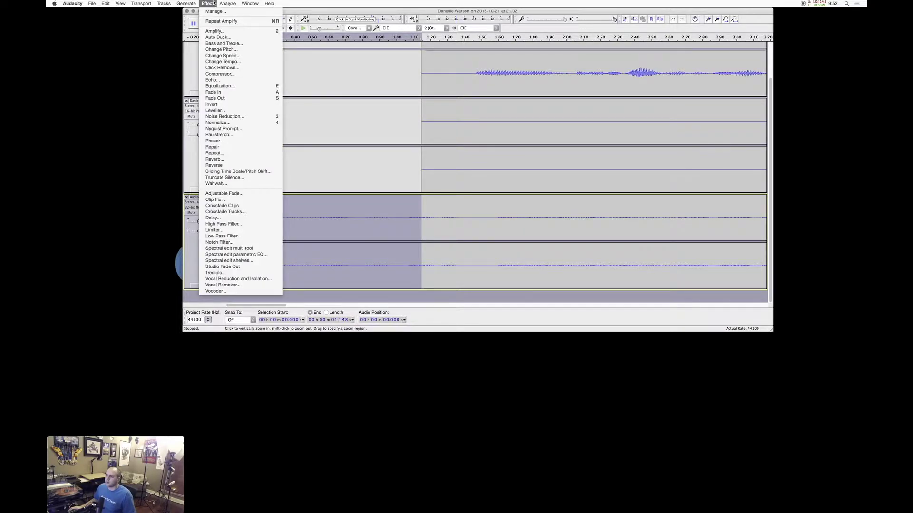
left_click(230, 91)
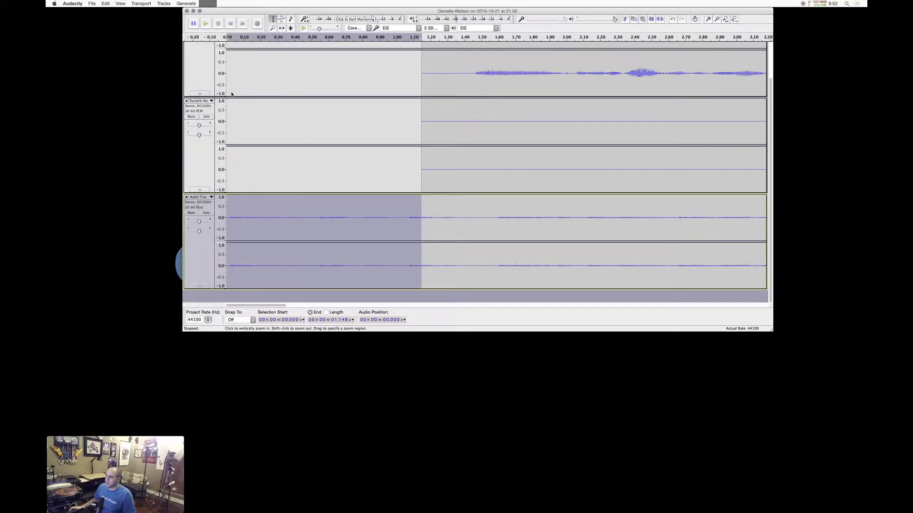
Step: Play the mix from 0.015 s and examine how the music and speech align through to their ends
left_click(228, 217)
key("space")
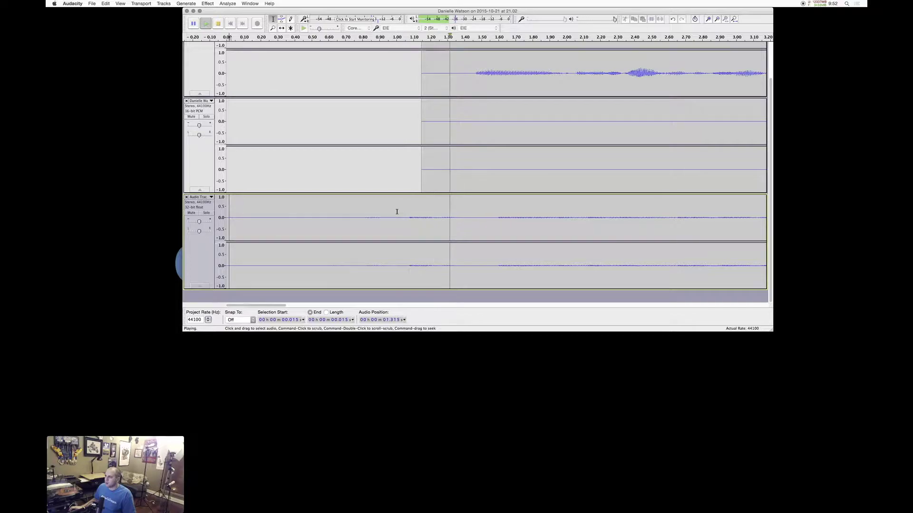
key("super+3")
key("super+3")
key("super+3")
key("super+3")
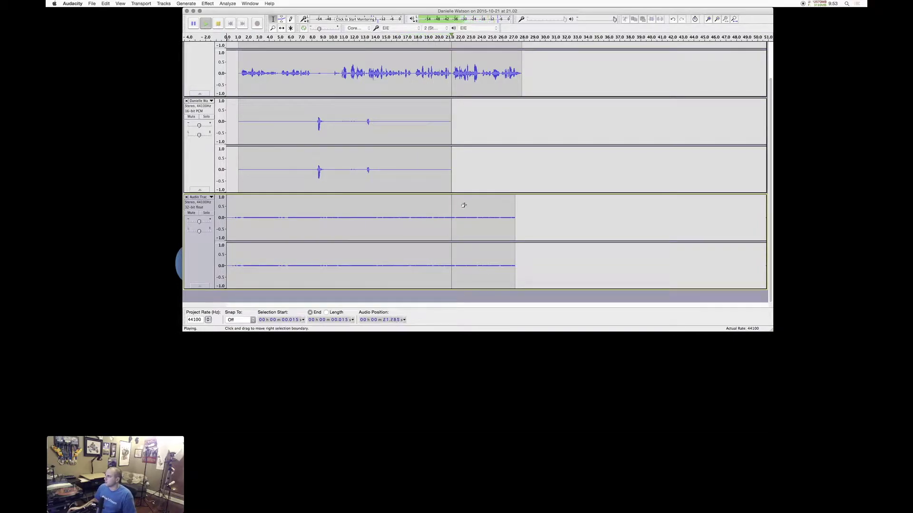
key("super+1")
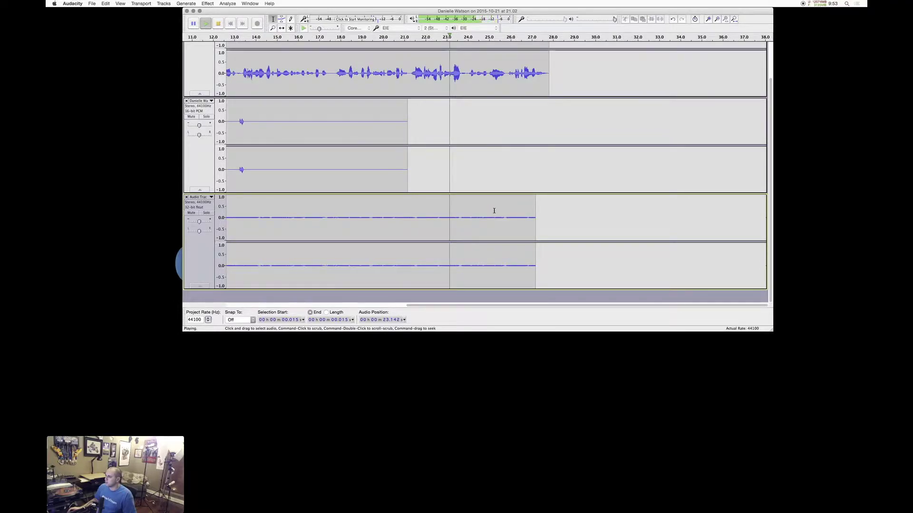
key("super+1")
key("super+1")
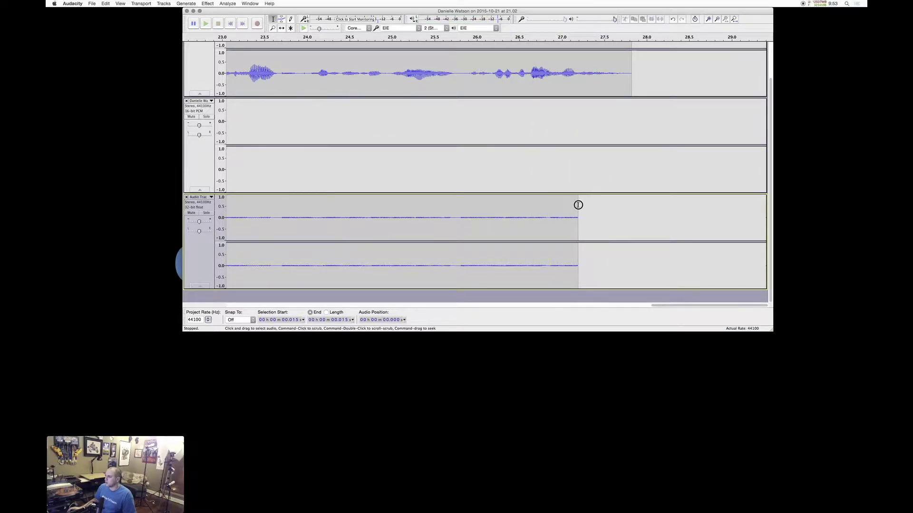
Step: Select the closing section of the music track from 24.106 s to 27.192 s
left_click_drag(549, 205, 316, 197)
scroll(348, 193, "down", 3)
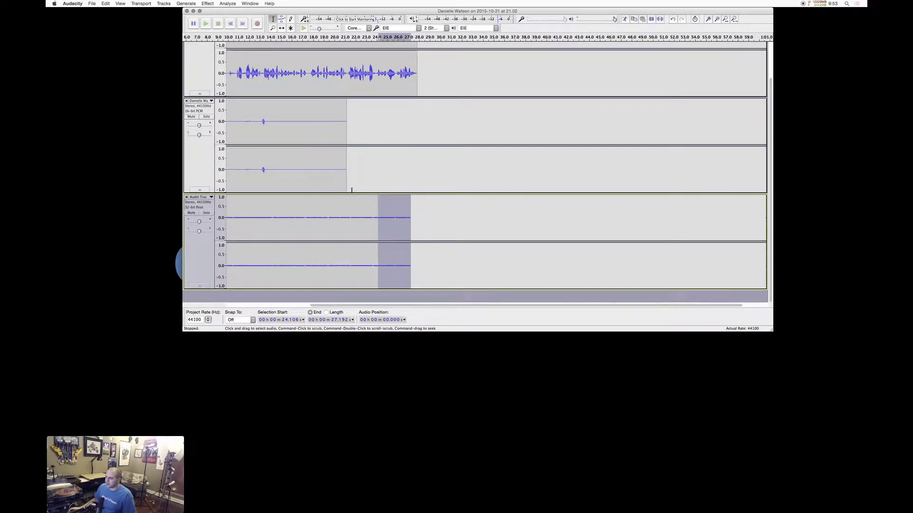
scroll(356, 191, "left", 5)
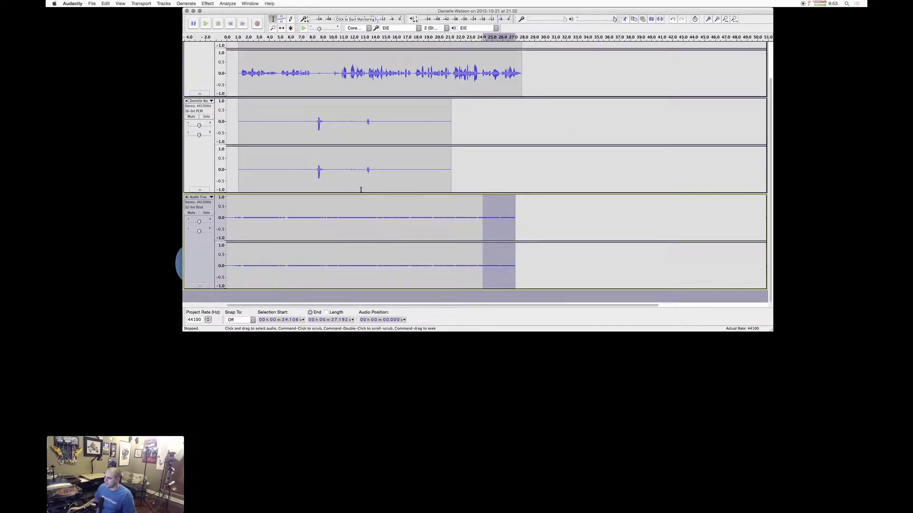
Step: Undo the music fade-in and the last time shift of the second voice track
left_click(106, 3)
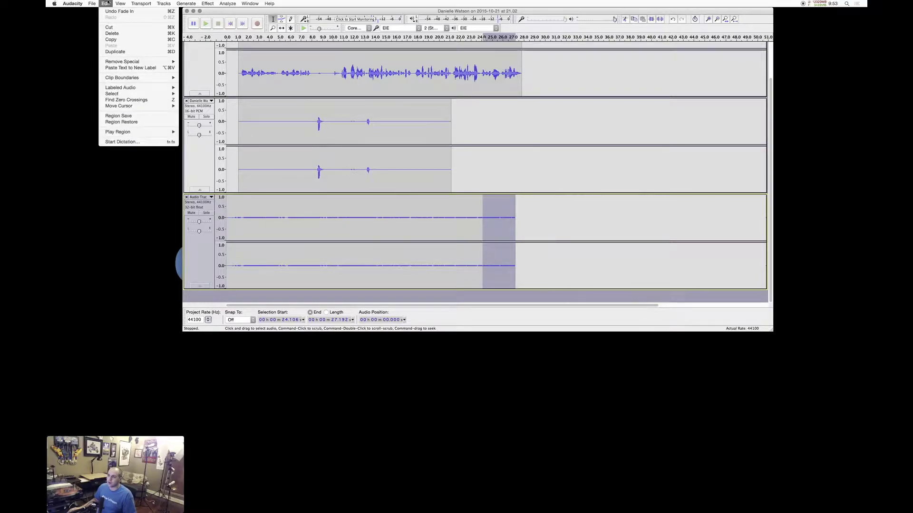
left_click(110, 4)
key("super+z")
left_click(105, 3)
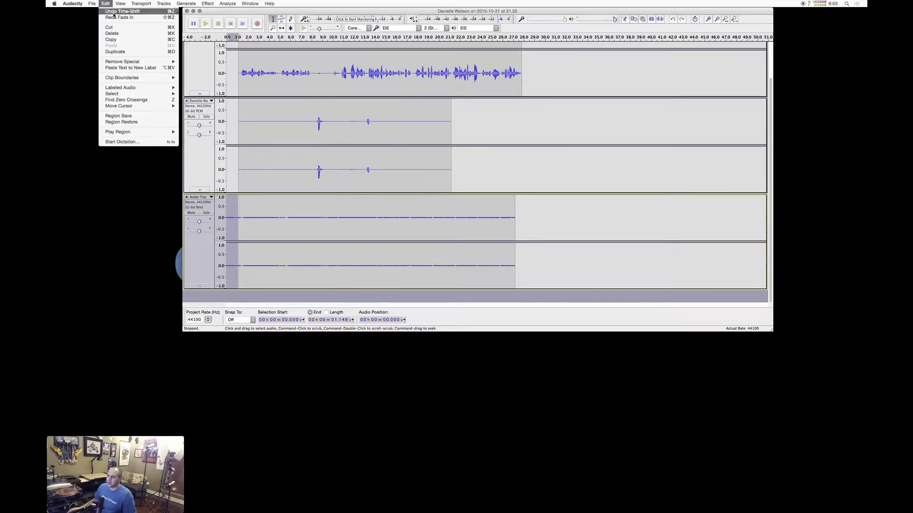
left_click(113, 11)
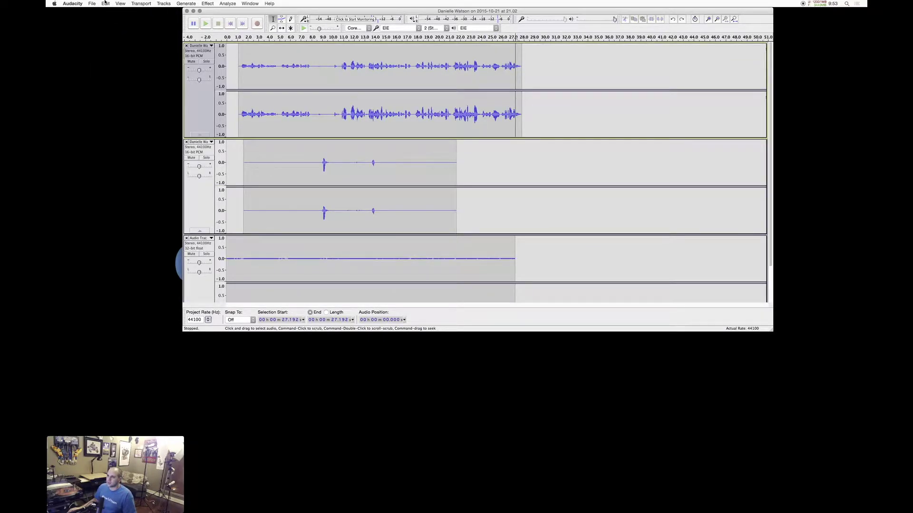
Step: Undo the remaining time shifts of the voice tracks and the deletion of the music after 27.192 s
left_click(106, 3)
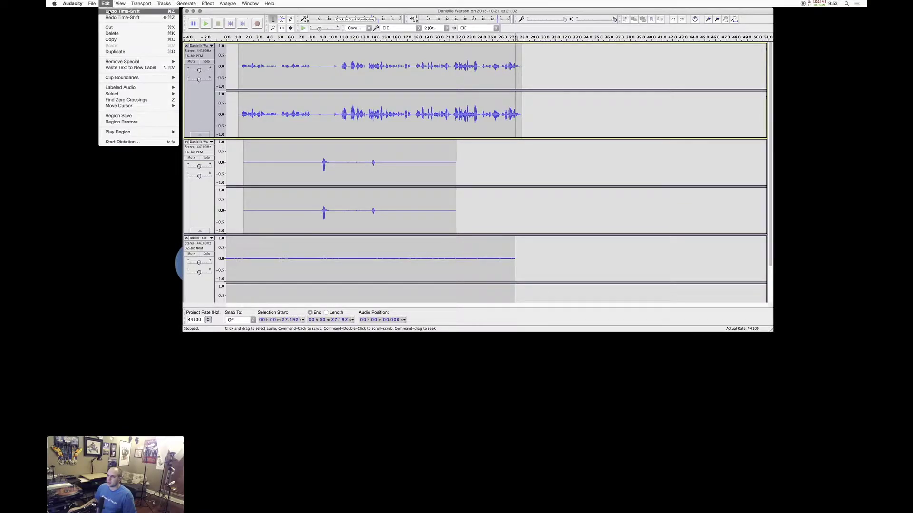
left_click(109, 11)
left_click(106, 4)
left_click(105, 3)
left_click(106, 3)
left_click(109, 11)
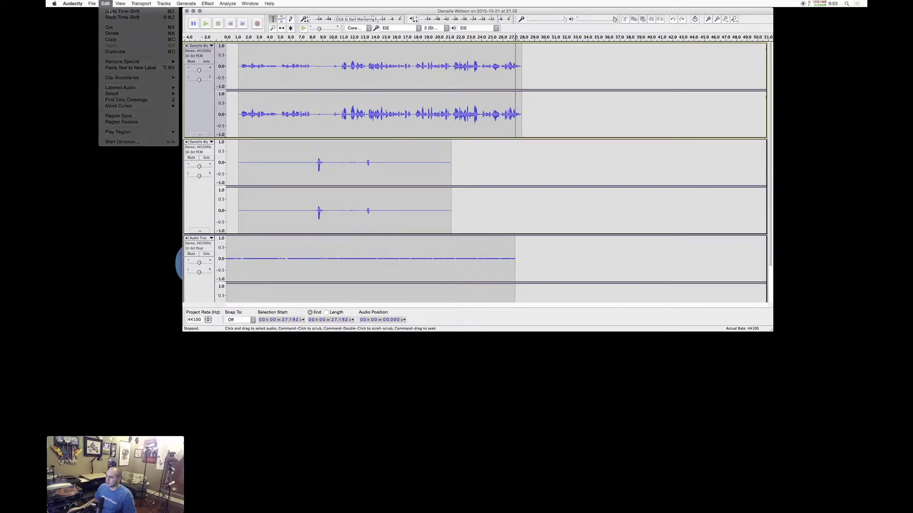
left_click(106, 3)
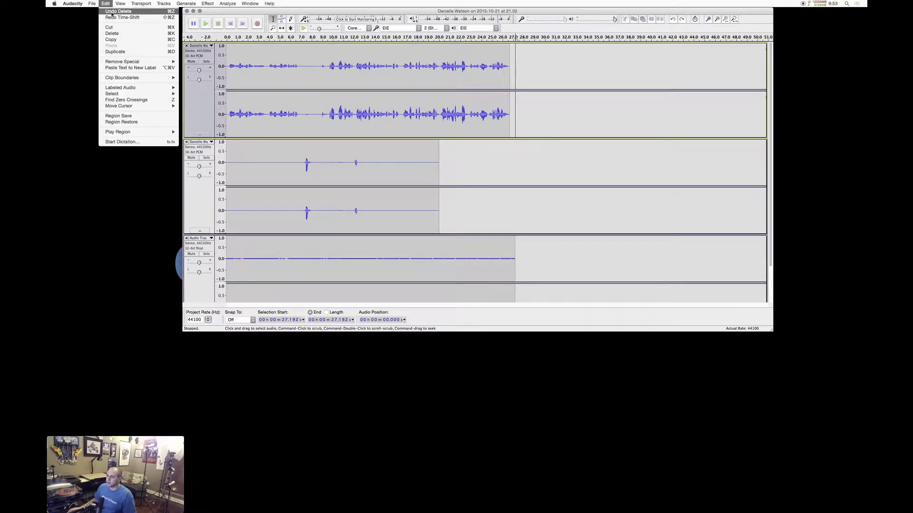
left_click(112, 12)
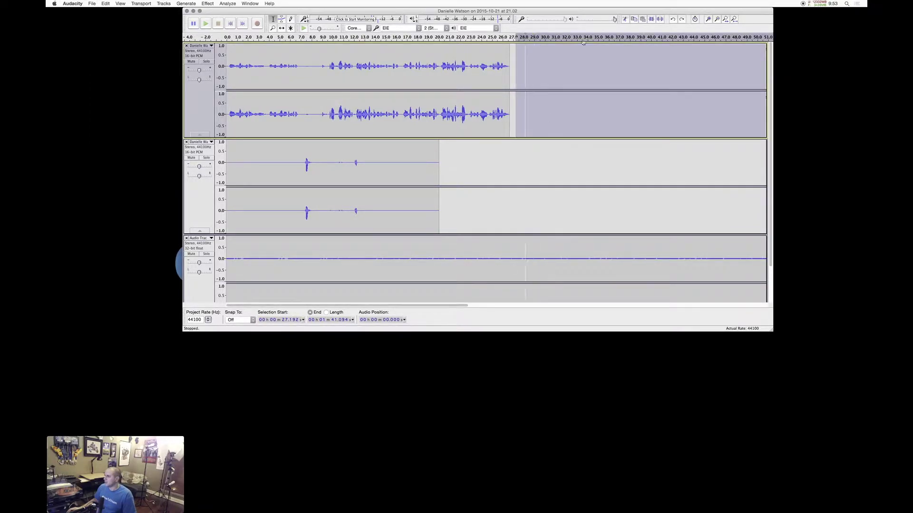
Step: With Sync-Lock off, shift both voice tracks in time so they start together at about 5 s, leaving a music intro
left_click(694, 19)
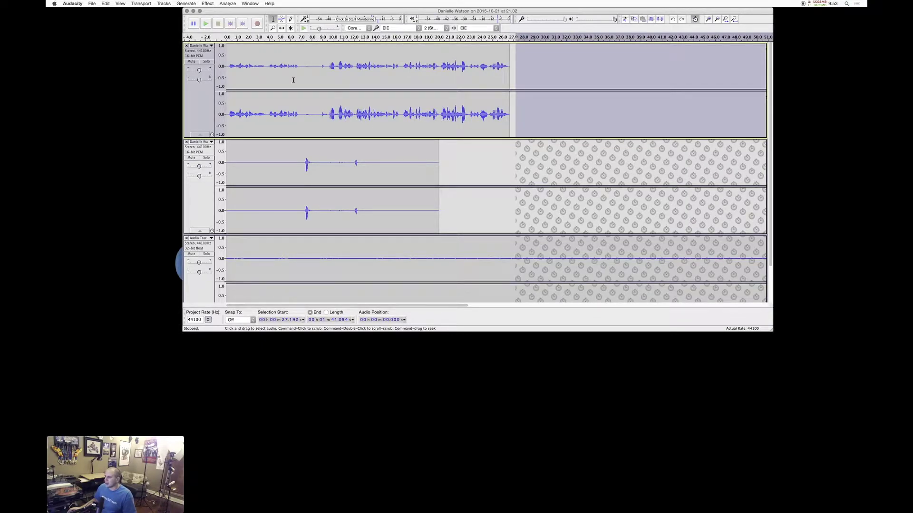
left_click(282, 28)
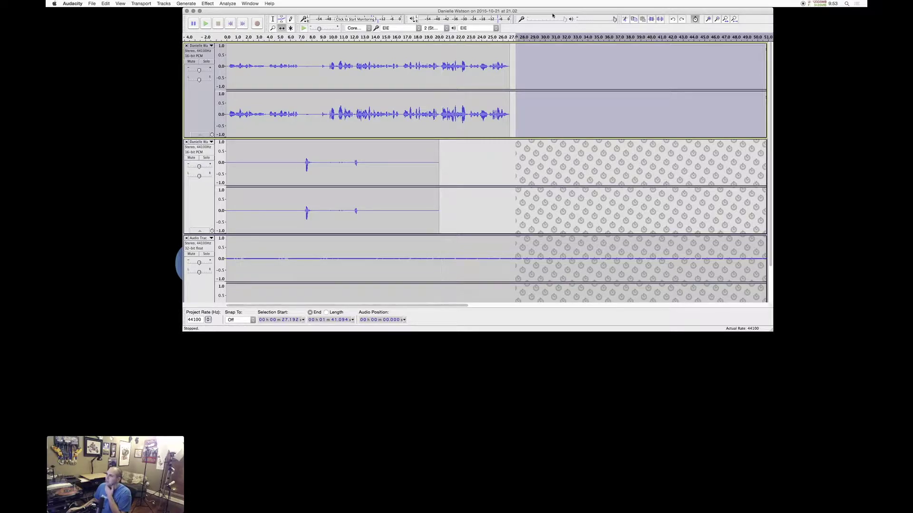
left_click(695, 19)
mouse_move(279, 119)
left_mouse_down()
mouse_move(343, 113)
mouse_move(327, 110)
left_mouse_up()
scroll(259, 106, "up", 1)
left_click_drag(309, 151, 378, 151)
key("super+3")
key("super+3")
key("super+3")
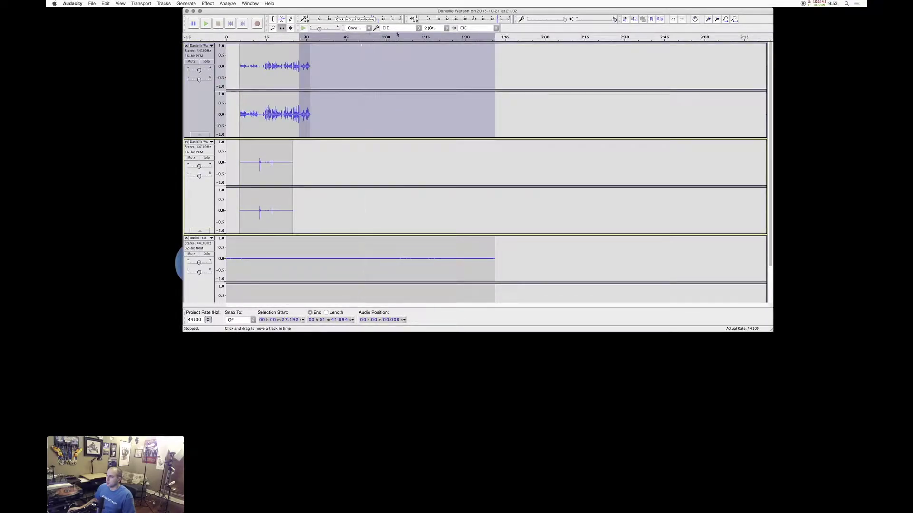
Step: Switch back to the Selection tool and turn on Sync-Lock Tracks
left_click(273, 19)
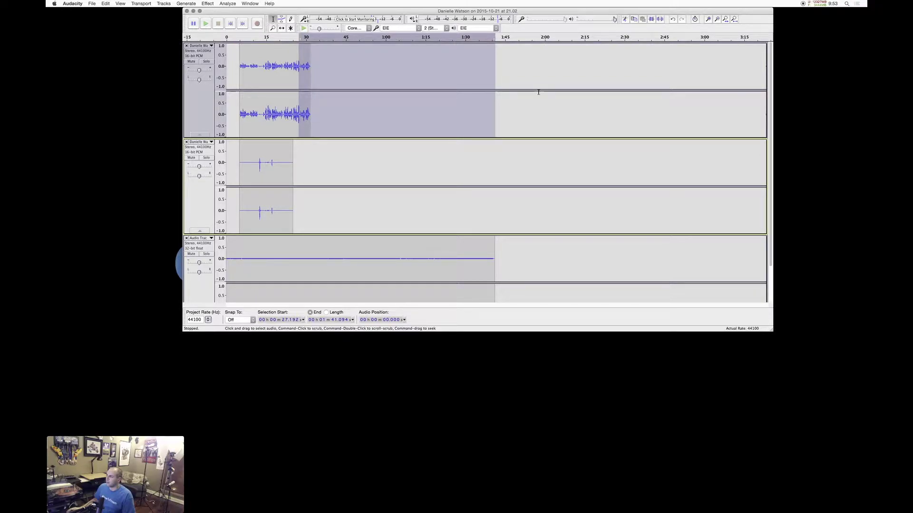
left_click(696, 20)
scroll(315, 260, "down", 2)
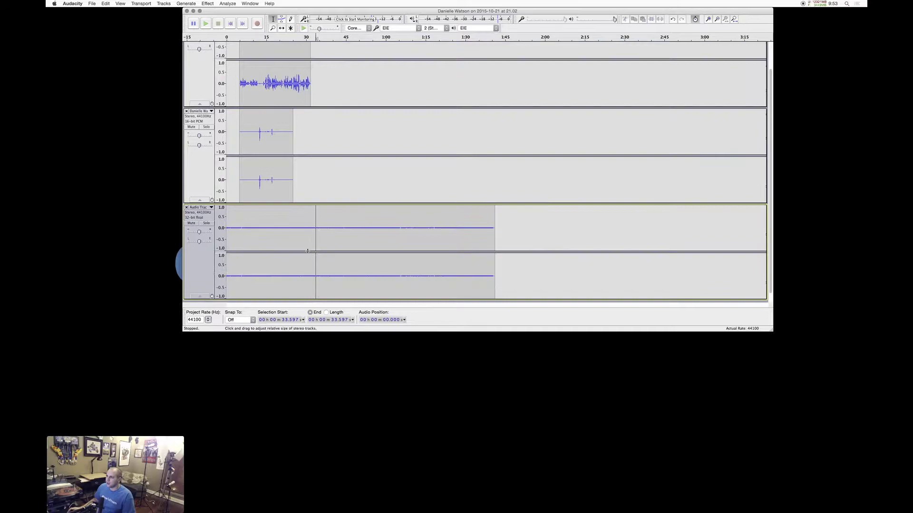
Step: Delete the music from 34.190 s, shortly after the speech ends, to the end of the music track at 1:41.094
left_click(314, 248)
key("super+1")
key("super+1")
key("super+1")
left_click_drag(330, 229, 501, 228)
left_click(348, 230)
left_click(351, 232)
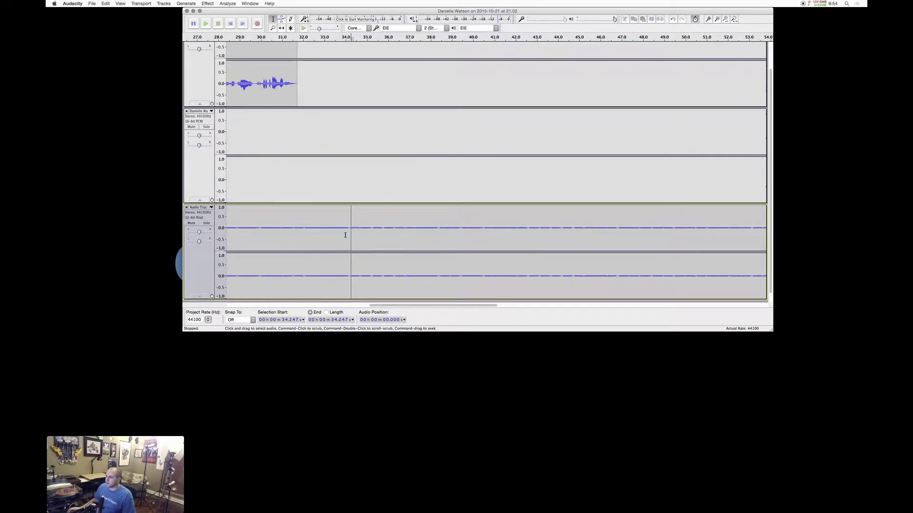
key("super+1")
key("super+1")
left_click(362, 231)
key("super+3")
key("super+3")
key("super+3")
key("super+3")
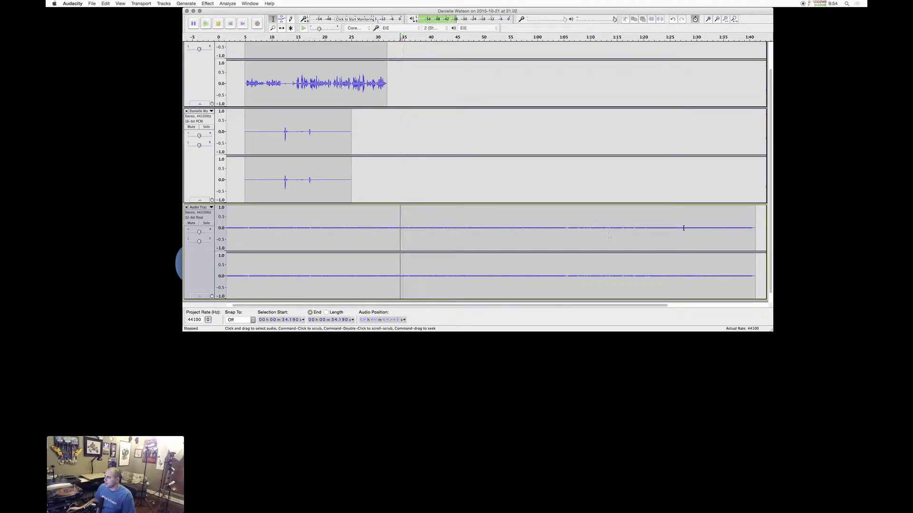
left_click(729, 231, "shift")
left_click_drag(747, 230, 755, 230)
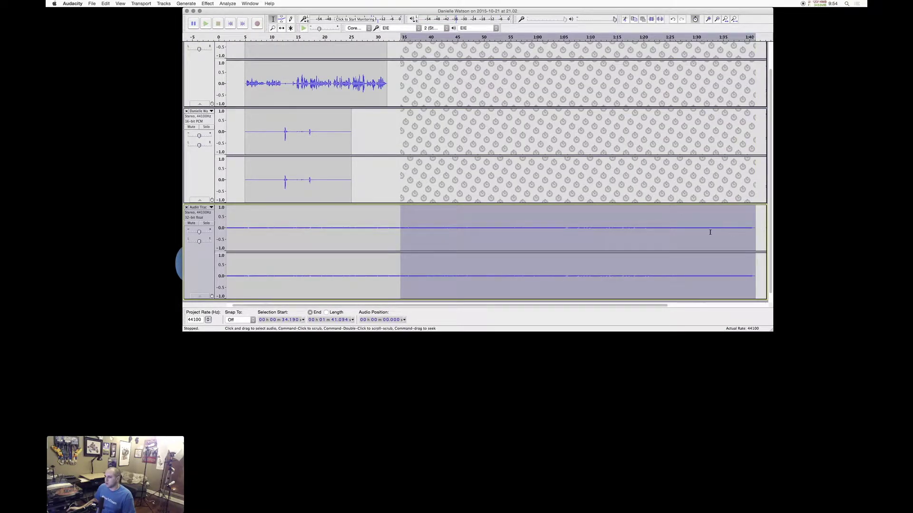
key("Delete")
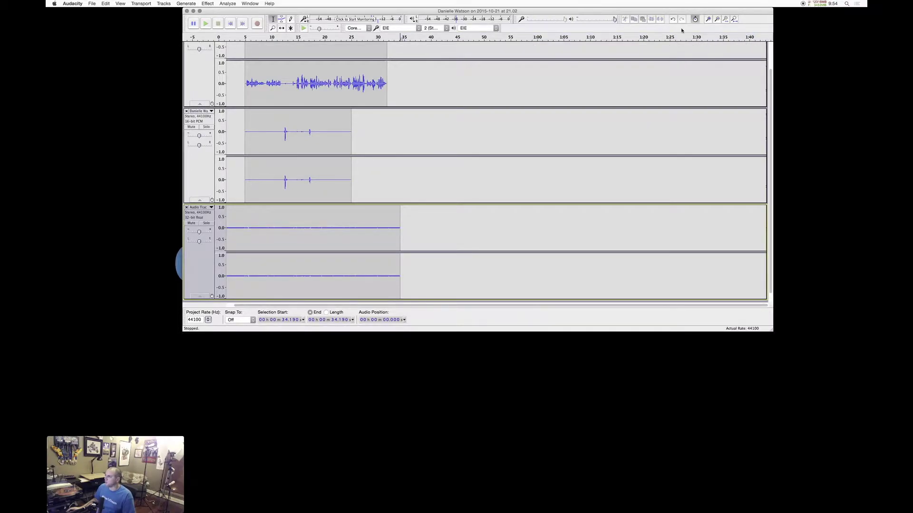
Step: Apply a Fade In to the music from 0 to 5.046 s, where the voice tracks begin
scroll(247, 219, "up", 5)
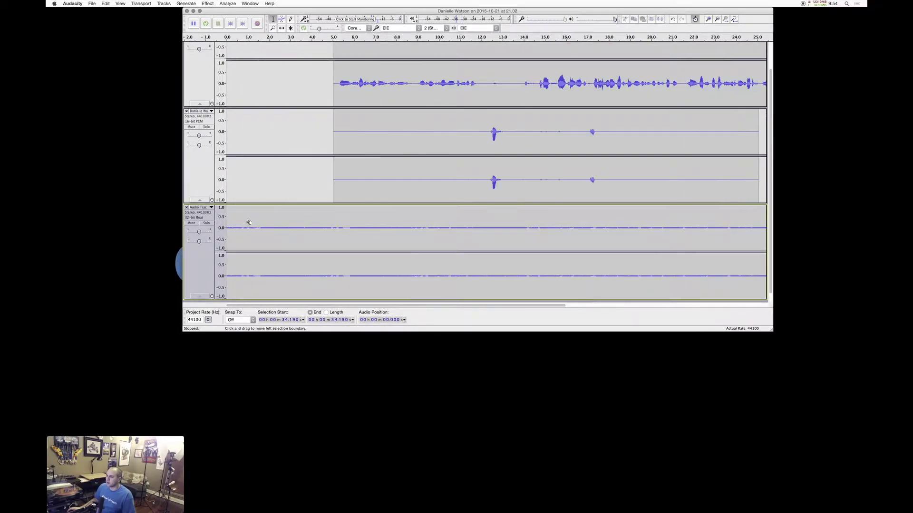
scroll(229, 233, "up", 4)
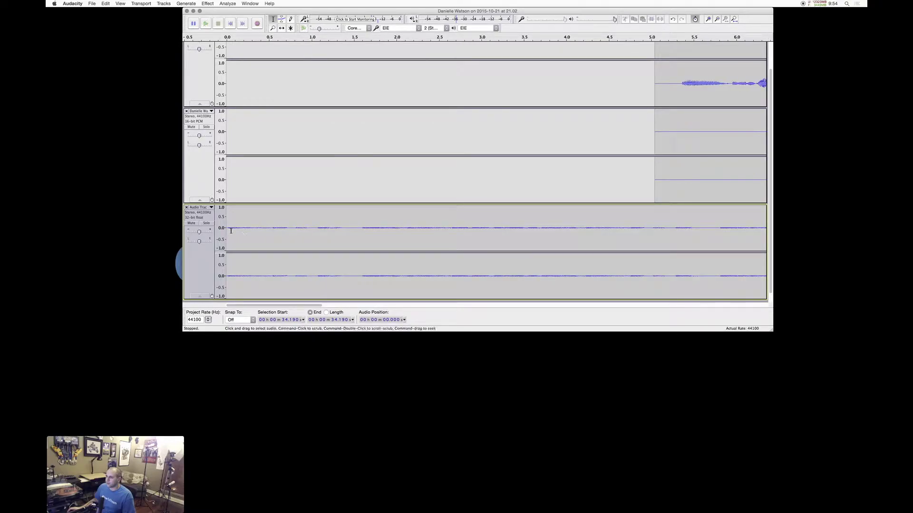
left_click_drag(227, 228, 655, 241)
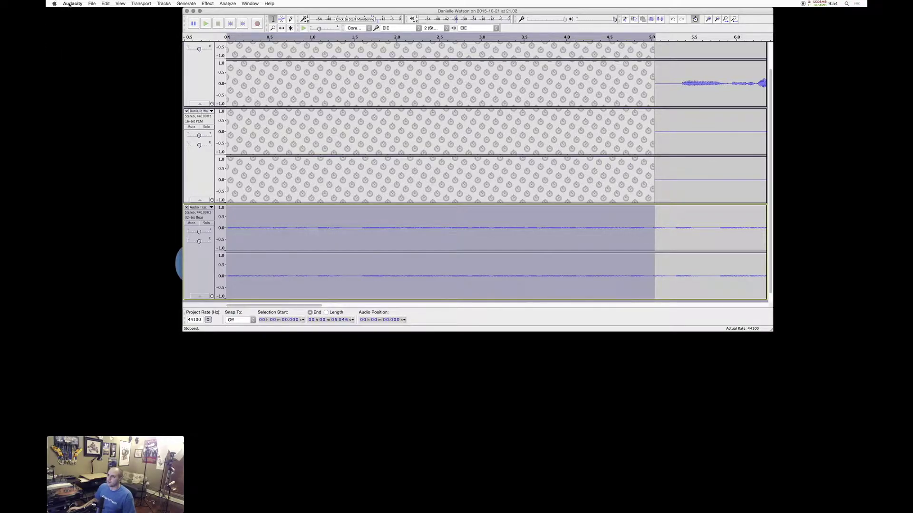
left_click(207, 4)
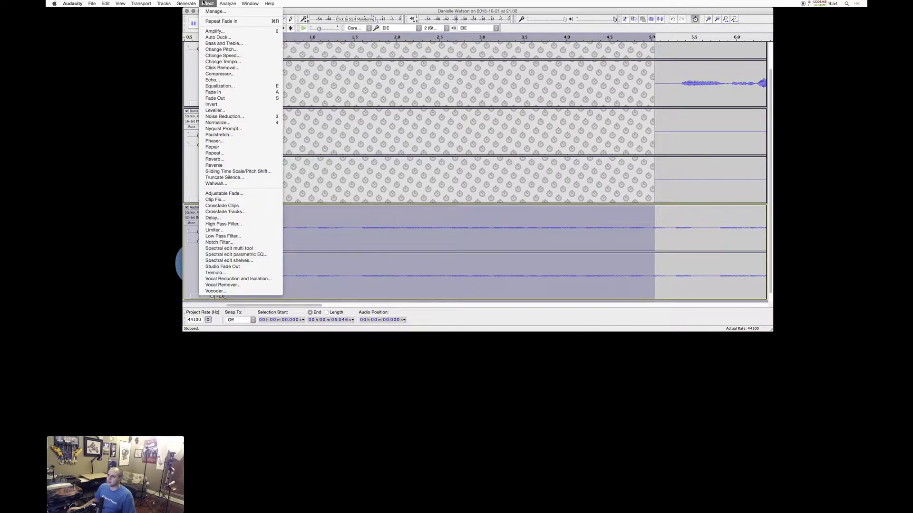
left_click(236, 93)
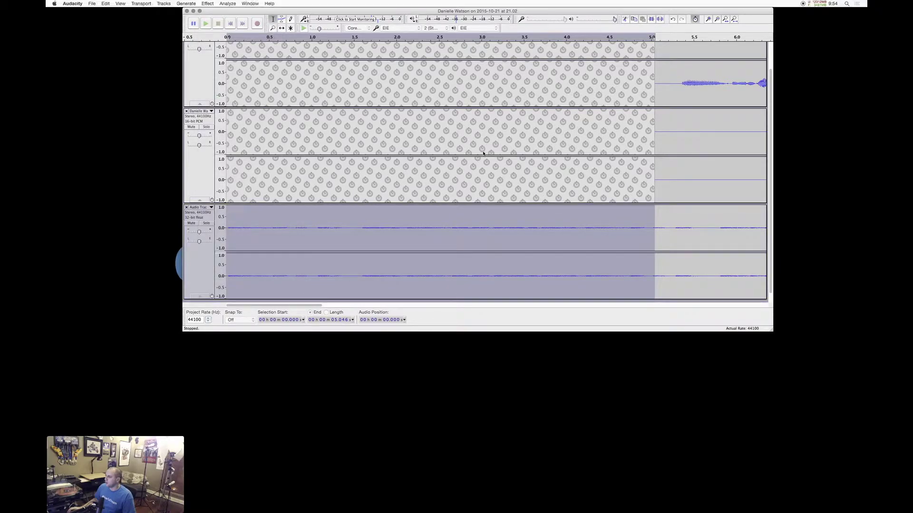
Step: Play the opening of the music track to check the fade-in
scroll(477, 164, "down", 4)
key("space")
left_click(397, 216)
scroll(397, 217, "up", 2)
scroll(434, 204, "up", 1)
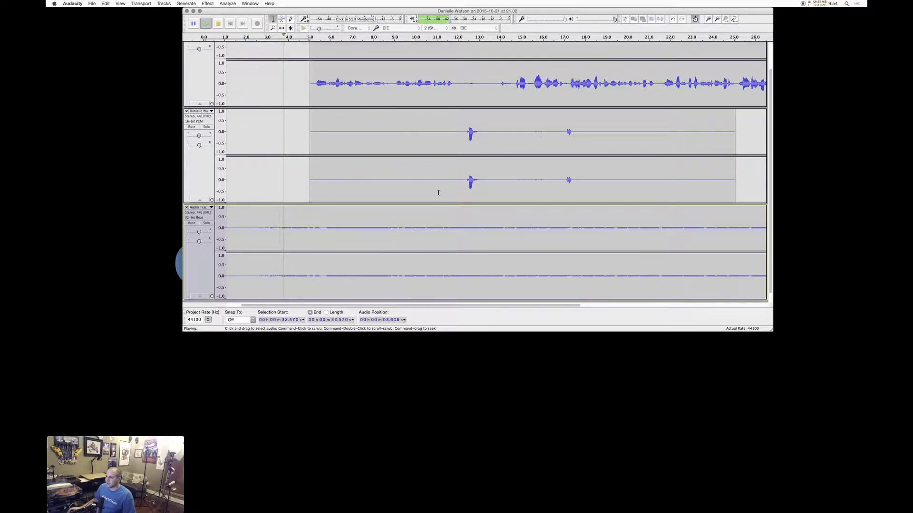
key("space")
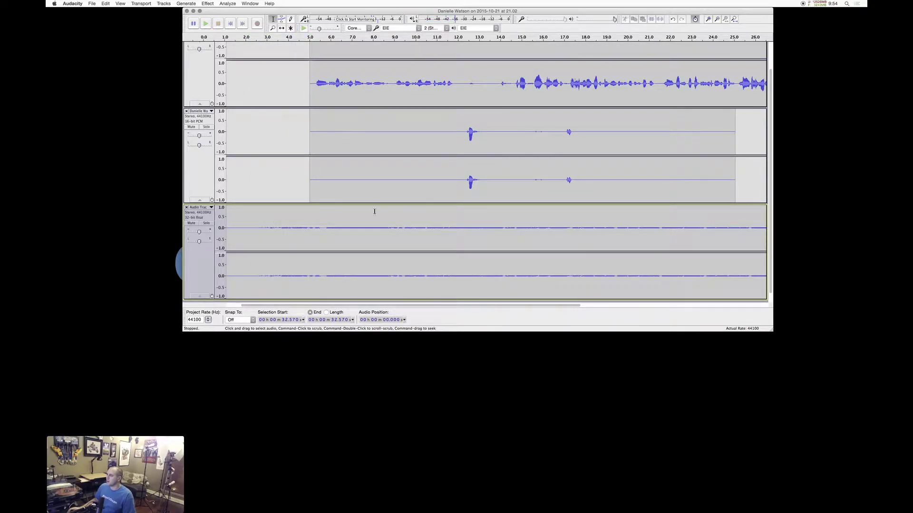
Step: Play the music from 1.239 s to 5.046 s, up to the start of the speech
left_click(230, 228)
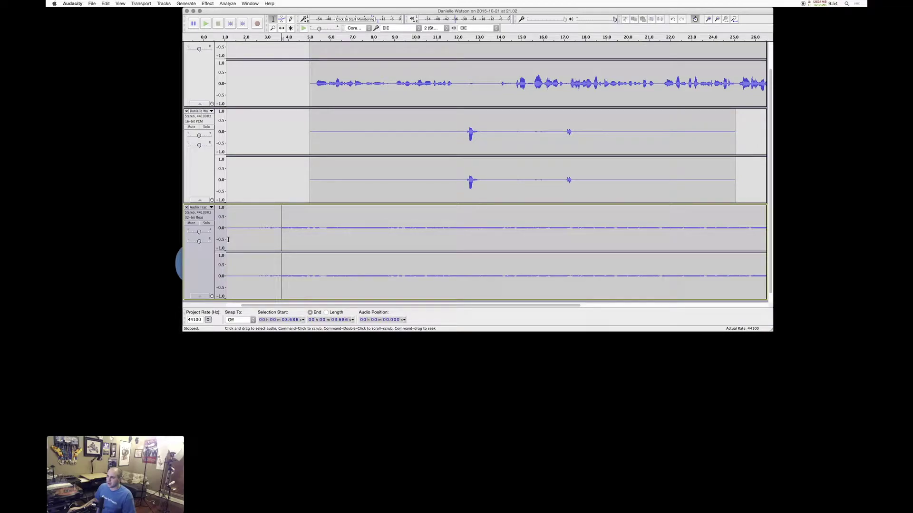
left_click_drag(285, 235, 307, 235)
key("space")
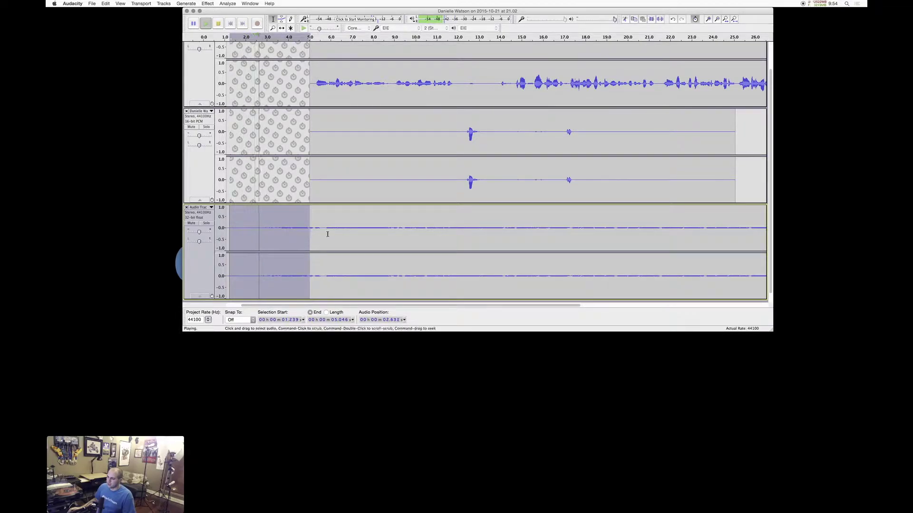
left_click(327, 235)
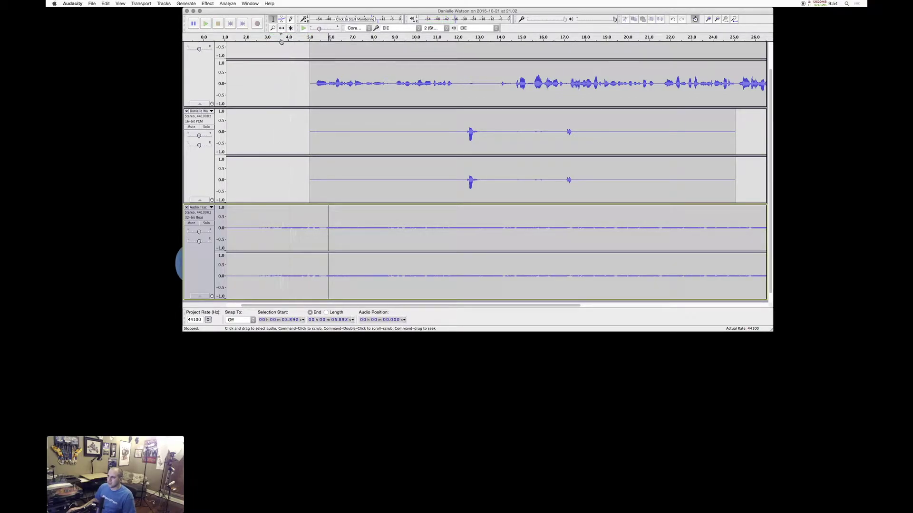
Step: Play part of the fade-in from 1.828 s, and continue from about 5 s to hear the speech over the music
left_click_drag(241, 250, 300, 249)
key("space")
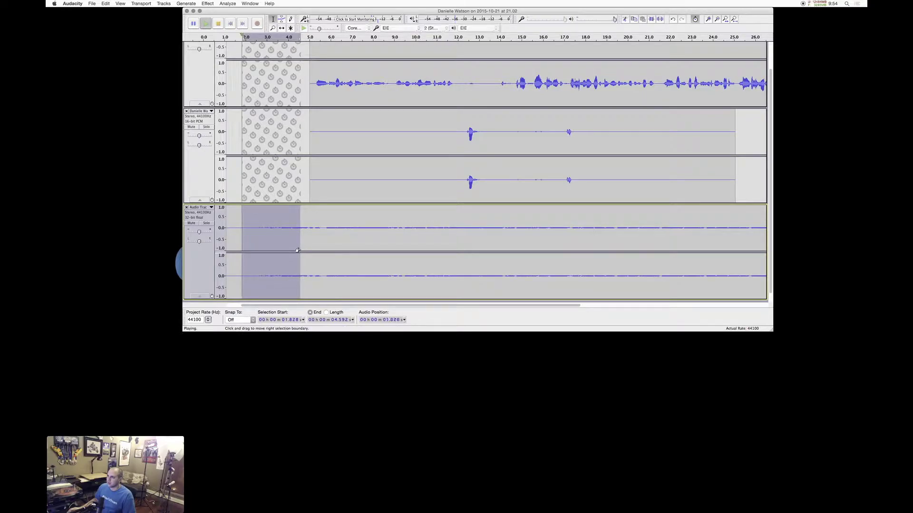
left_click(349, 252)
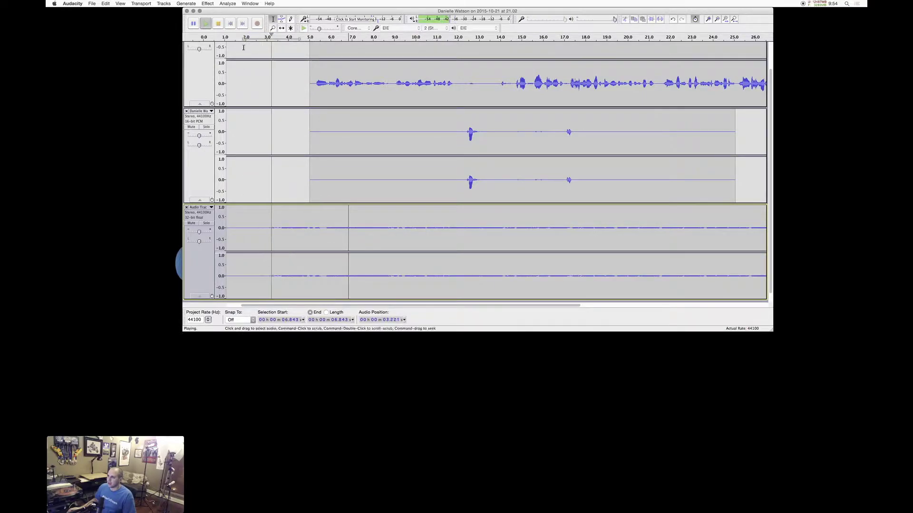
left_click(307, 42)
left_click(407, 245)
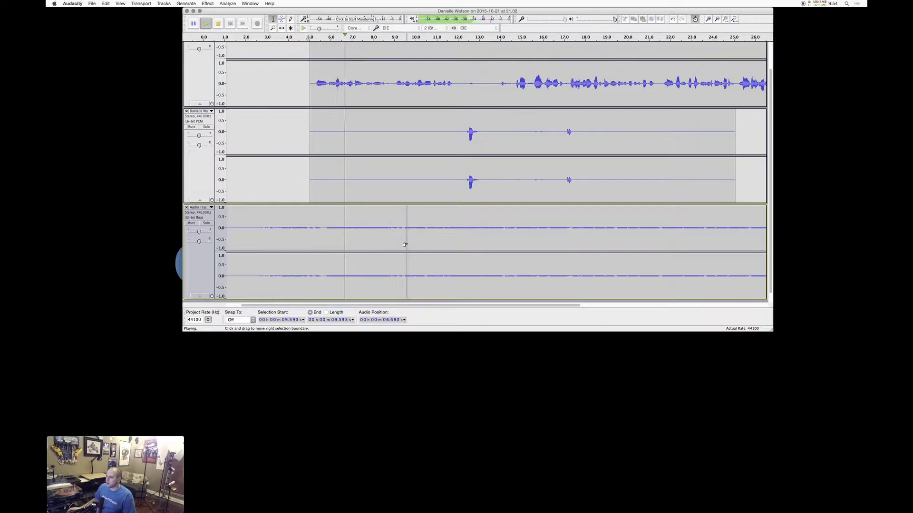
Step: Apply a Fade Out to the closing music from 27.902 s to 34.190 s
scroll(404, 245, "right", 3)
scroll(403, 245, "down", 2)
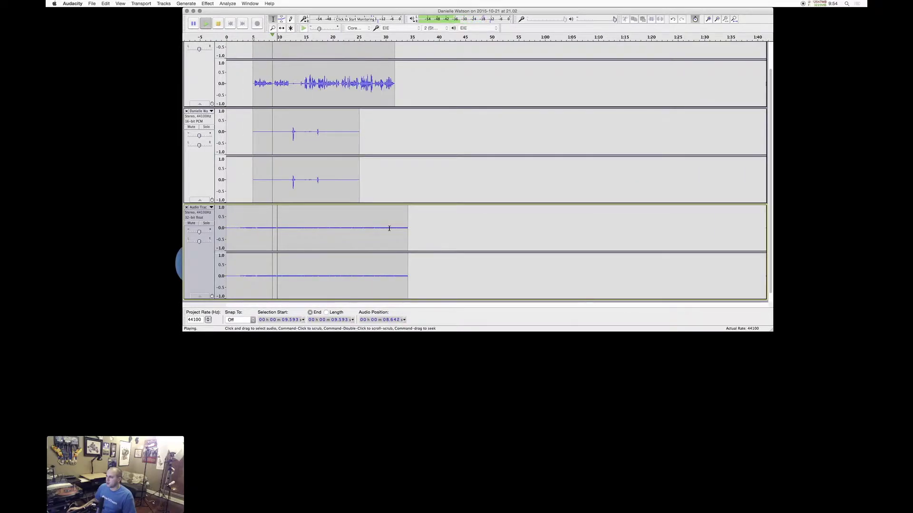
scroll(388, 227, "up", 1)
left_click(455, 102)
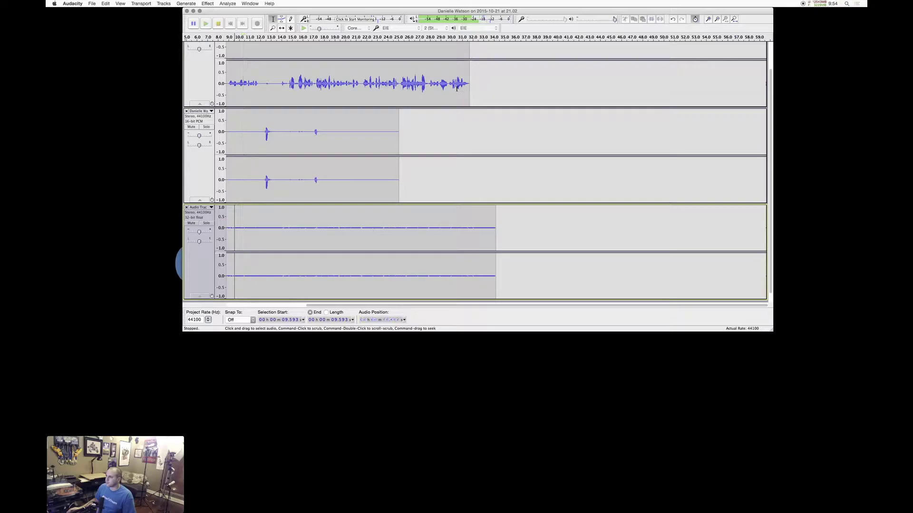
scroll(448, 236, "up", 2)
scroll(445, 265, "up", 2)
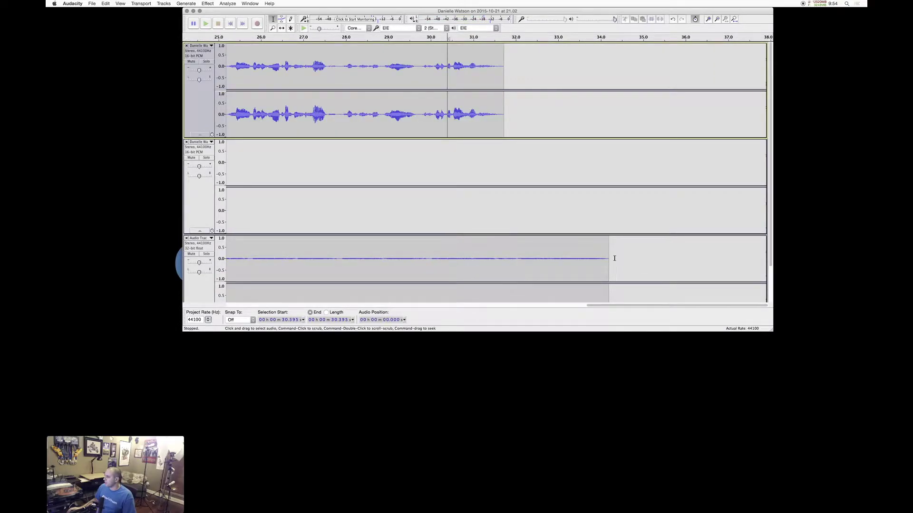
left_click_drag(607, 256, 341, 257)
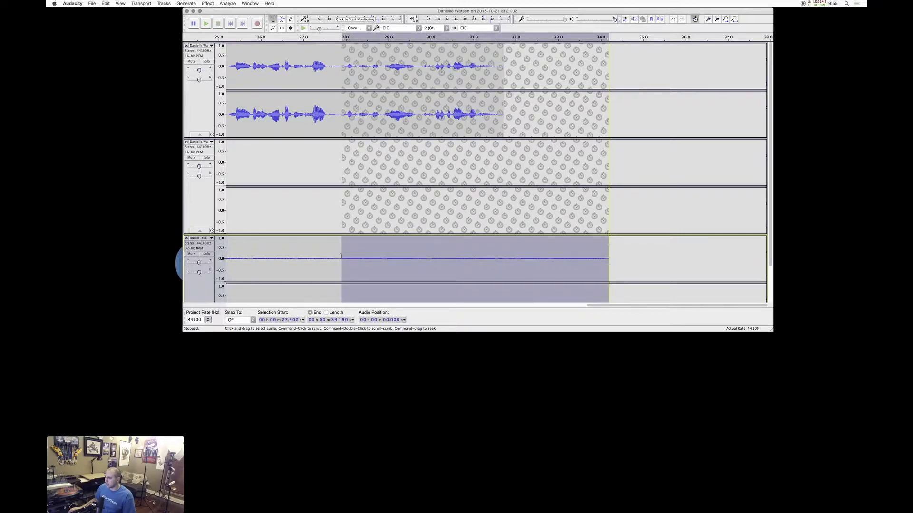
scroll(345, 242, "down", 1)
left_click(120, 3)
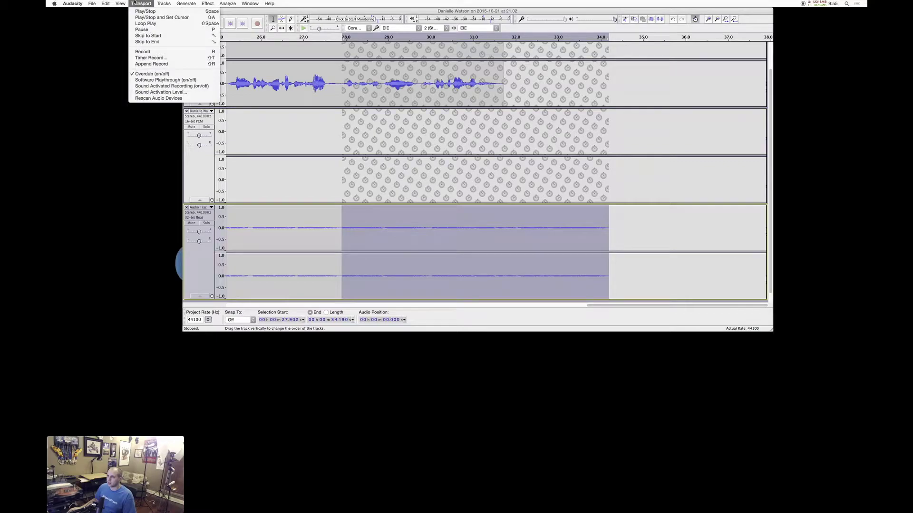
left_click(135, 2)
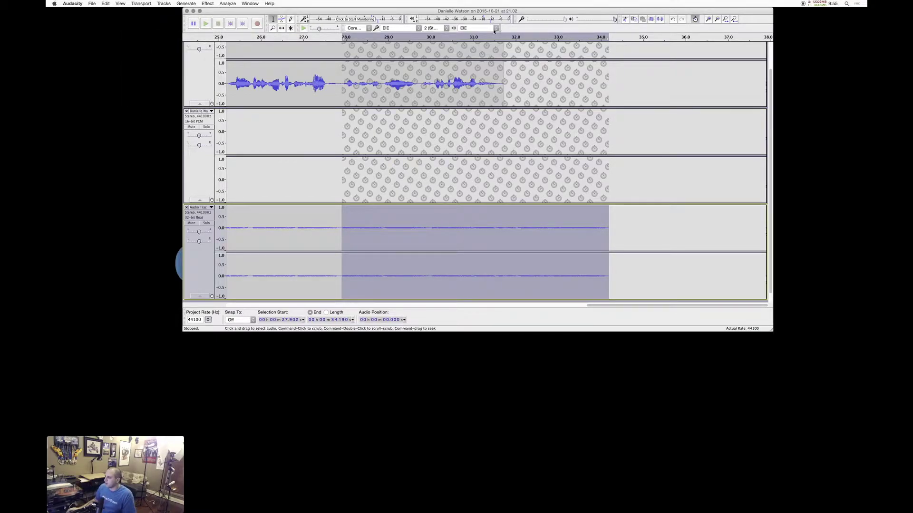
left_click(208, 4)
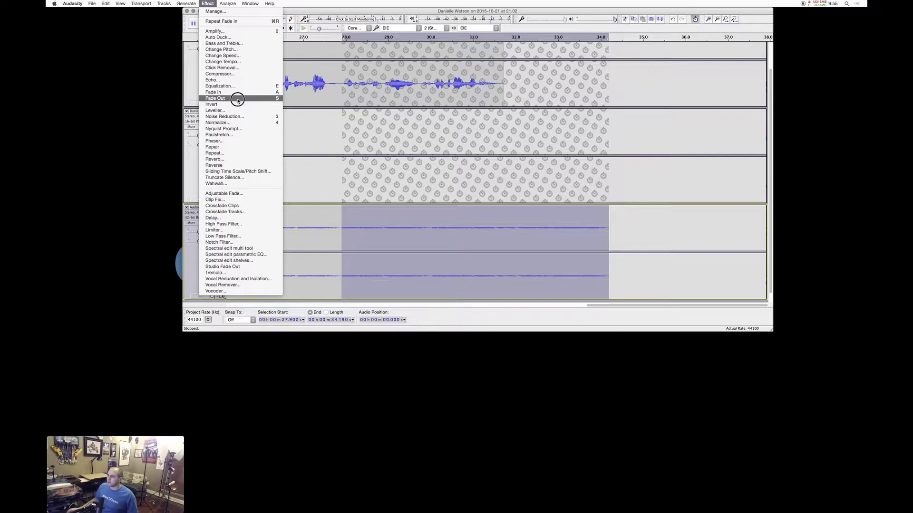
left_click(238, 98)
Step: Play the mix from 26.860 s to check the music's fade-out around the last words of the speech
left_click(335, 229)
left_click(298, 230)
key("space")
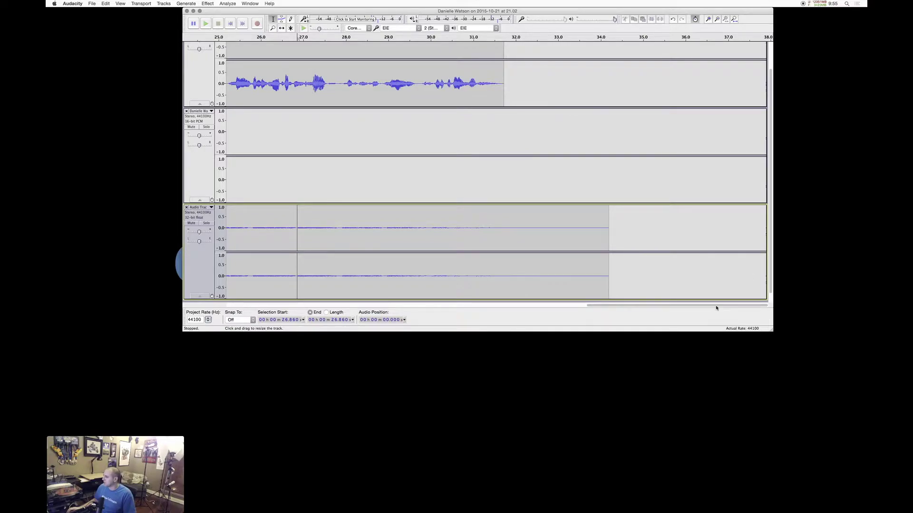
left_click(582, 305)
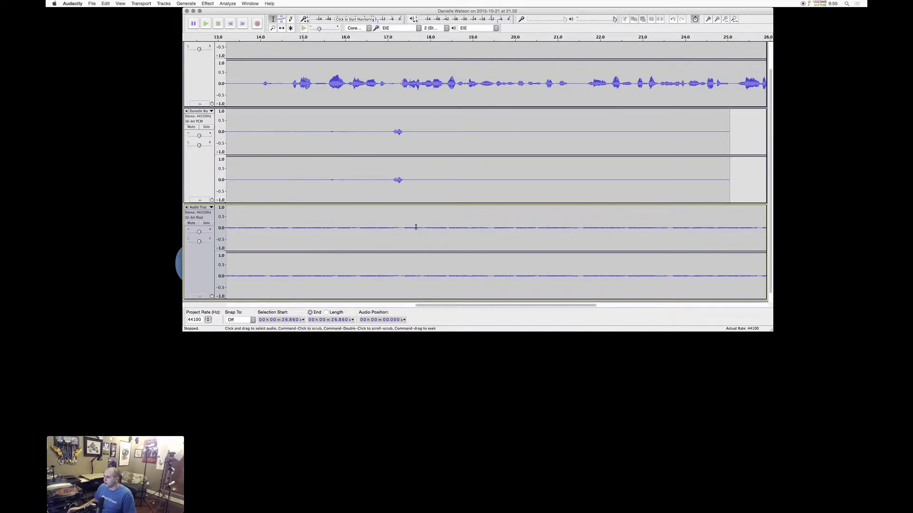
Step: Open the audio export for the whole mix of speech and background music
key("super+3")
key("super+3")
key("super+3")
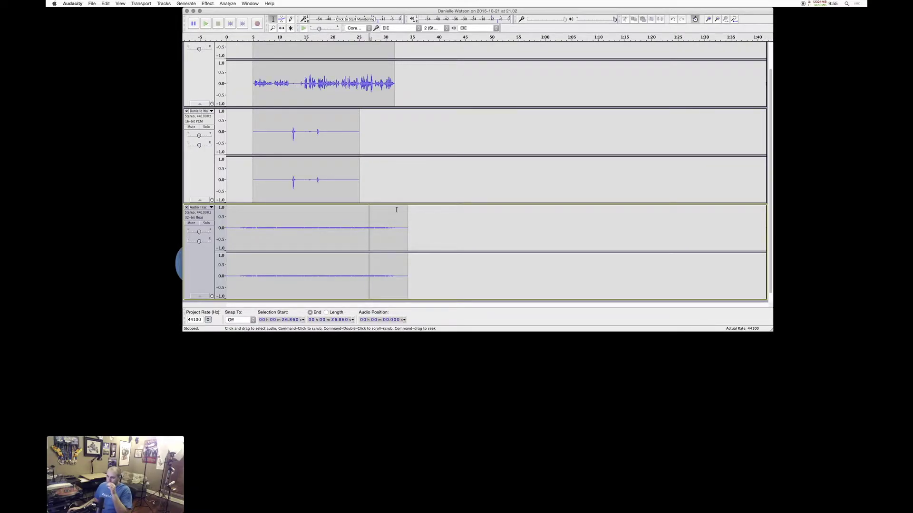
scroll(340, 145, "up", 2)
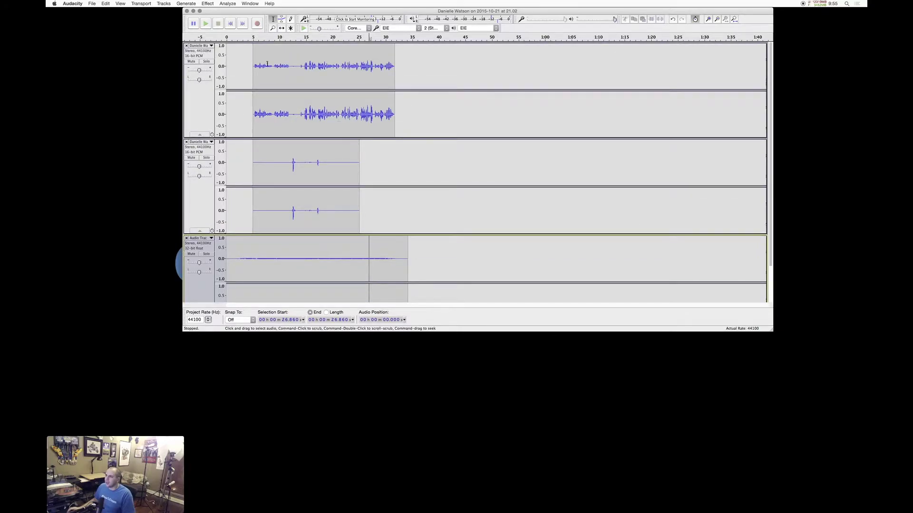
left_click(92, 3)
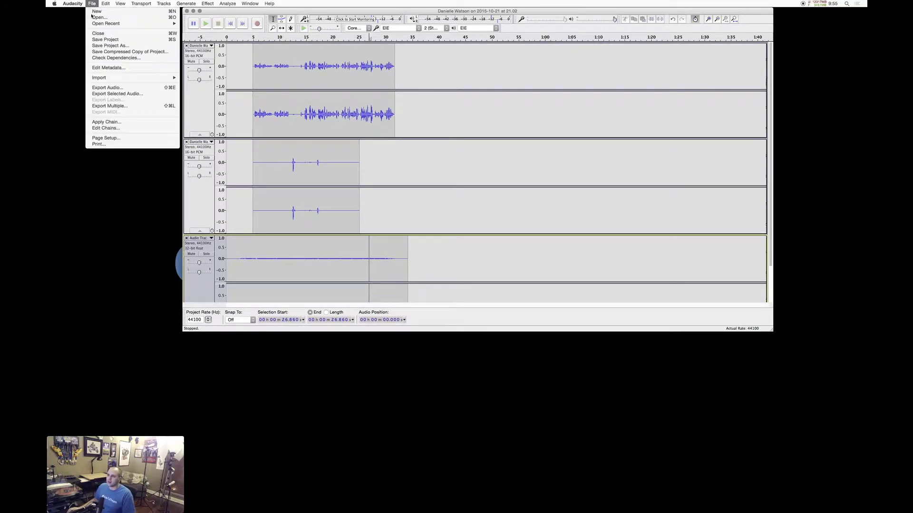
left_click(103, 88)
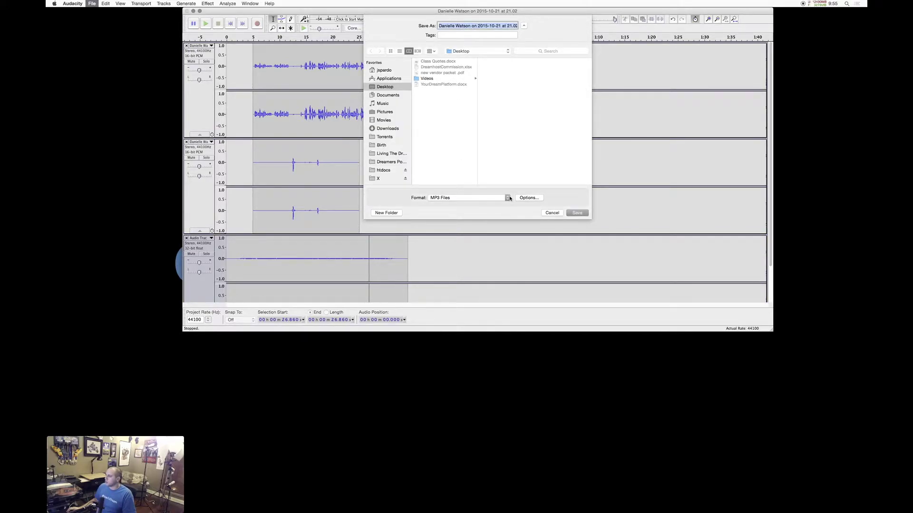
Step: Review the MP3 quality choices and accept a constant bit rate of 160 kbps with joint stereo
left_click(518, 198)
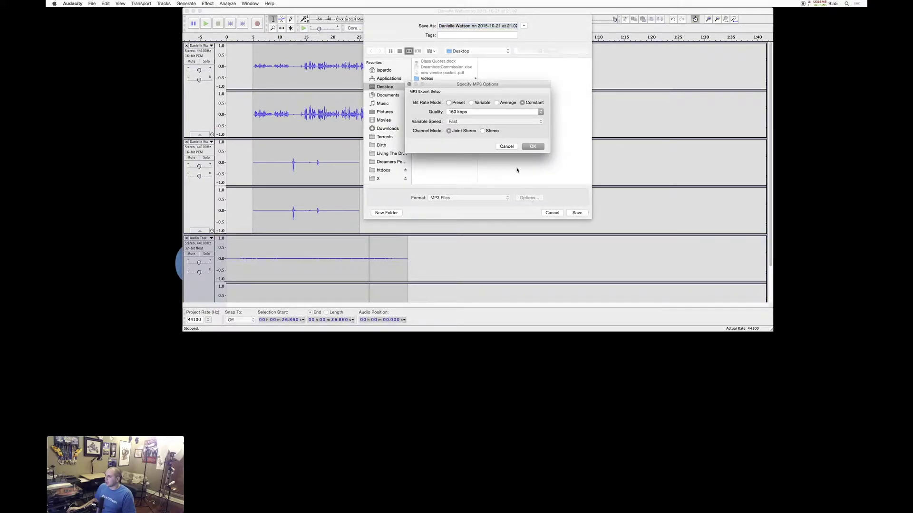
left_click(467, 114)
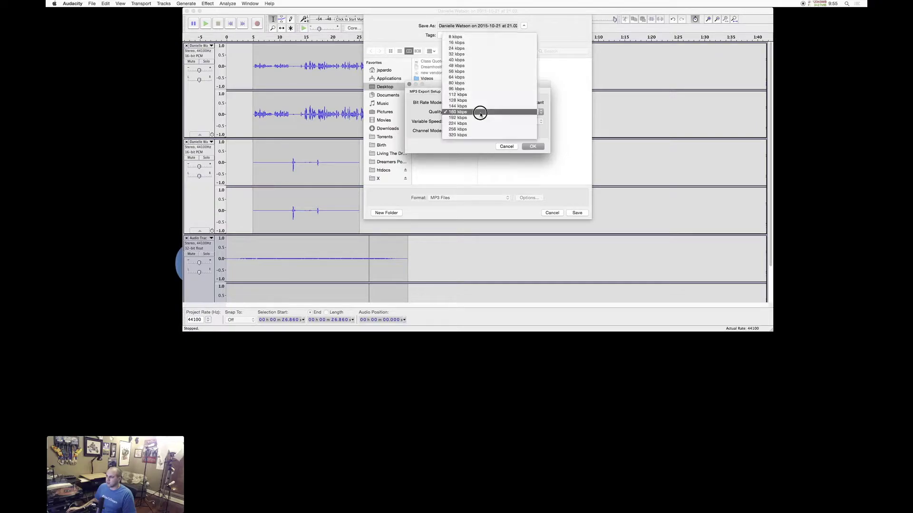
left_click(424, 116)
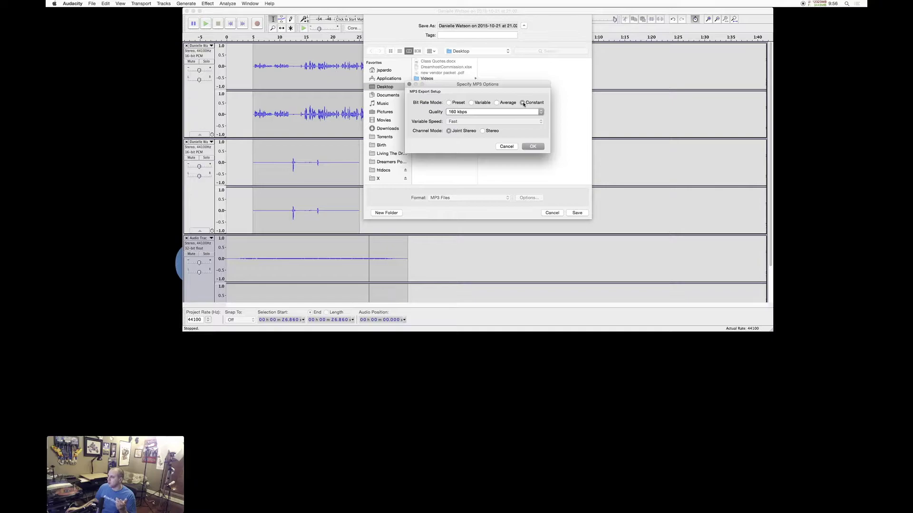
left_click(455, 113)
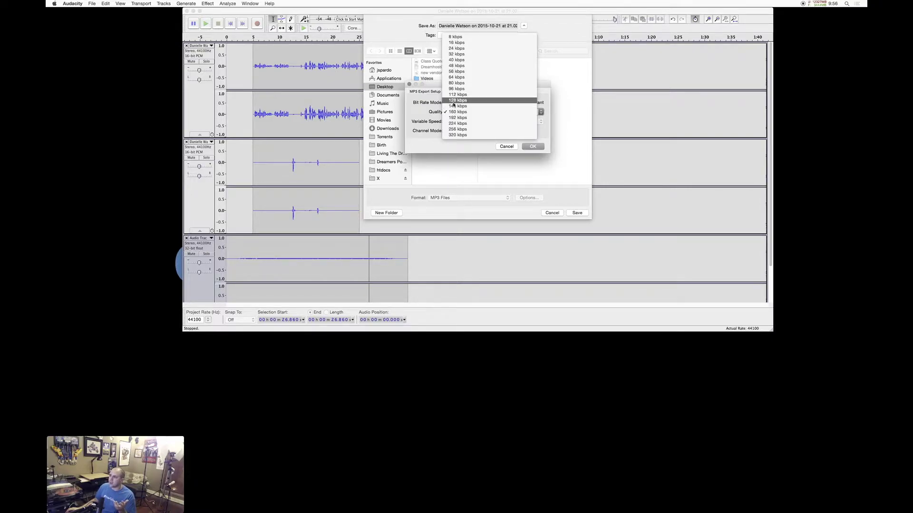
left_click(421, 103)
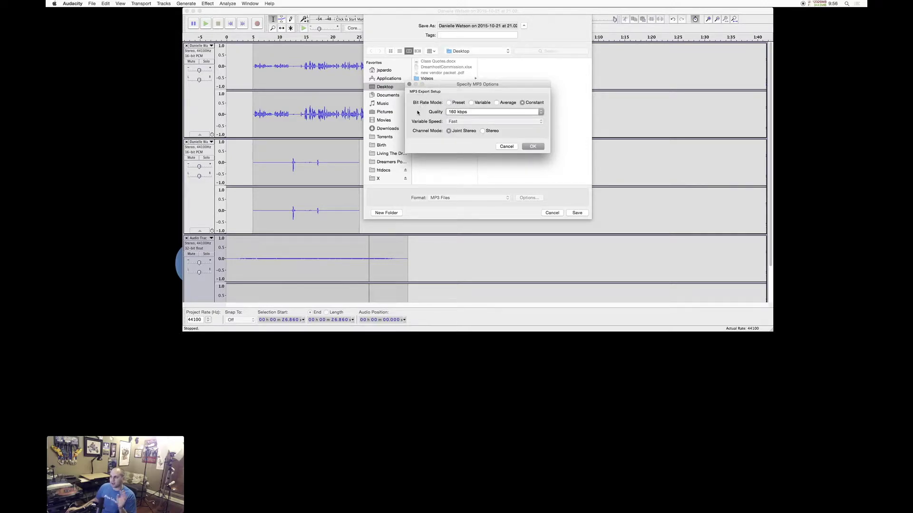
left_click(532, 148)
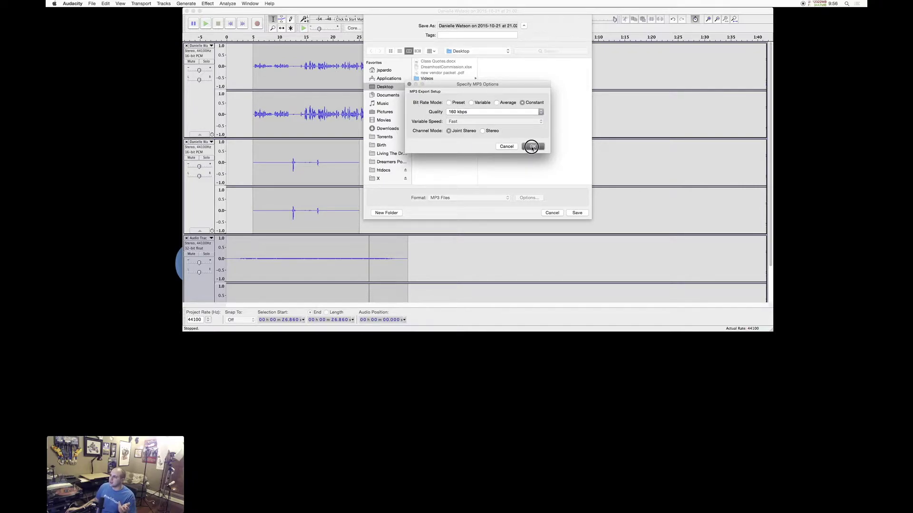
Step: Append the .mp3 extension to the export file name and save the MP3 file to the Desktop
left_click(577, 214)
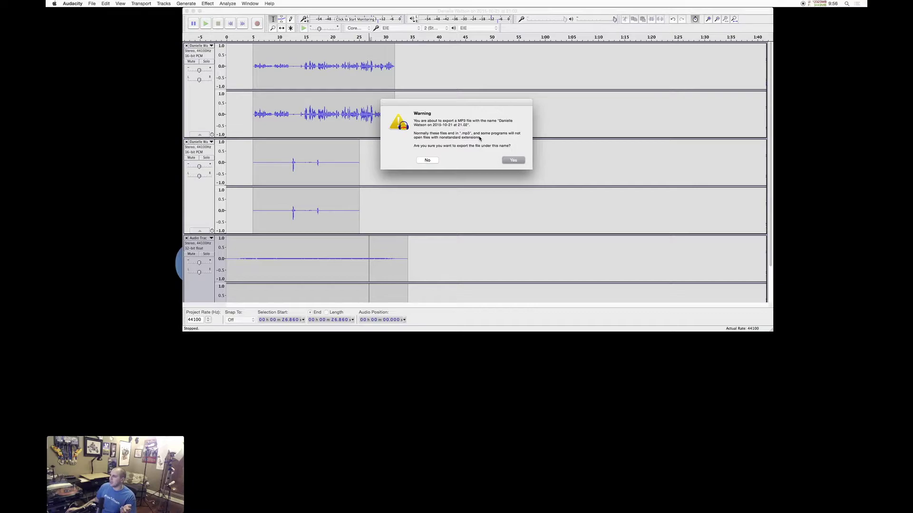
left_click(427, 160)
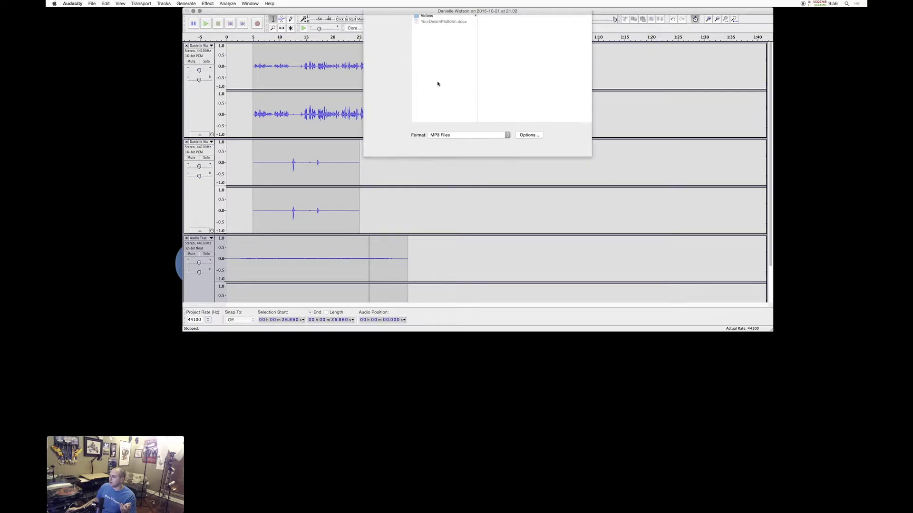
left_click_drag(475, 26, 573, 28)
key("Right")
type(".mp3")
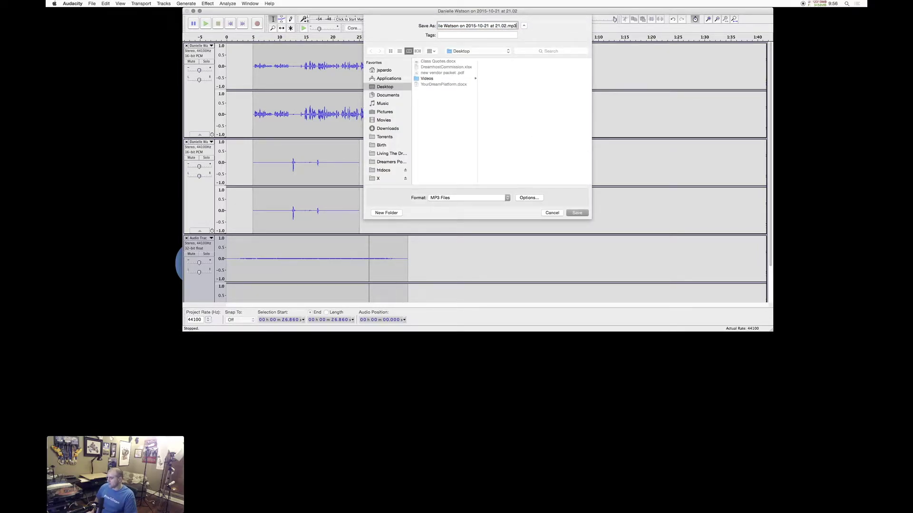
left_click(581, 216)
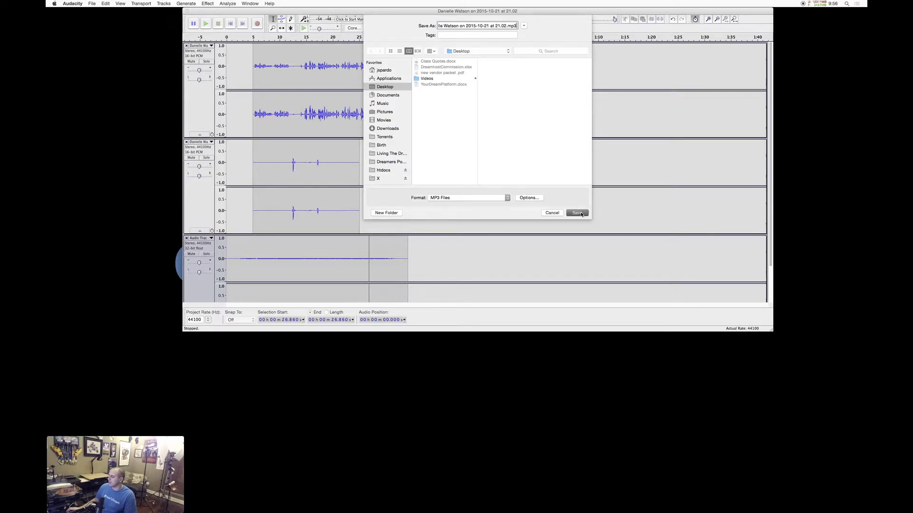
Step: Examine the metadata carried over from the music file, including artist, track title, album and encoder, and the available metadata templates
left_click(448, 104)
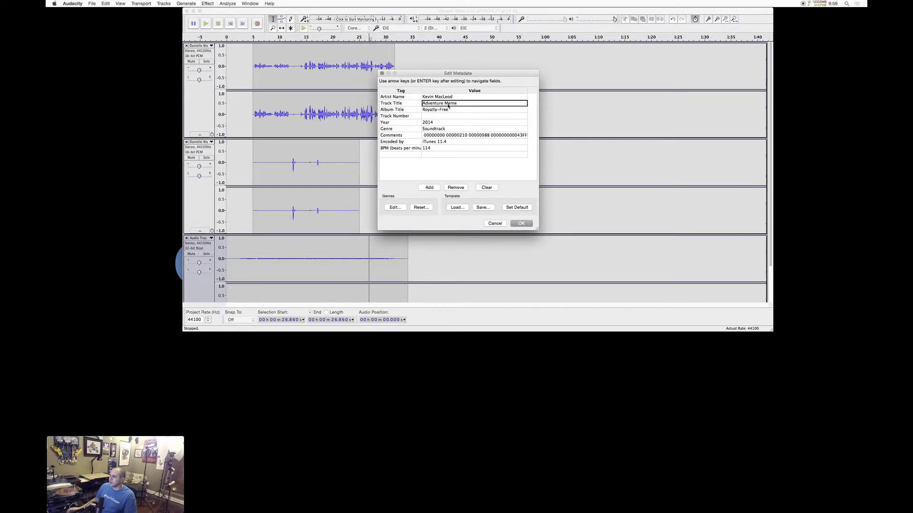
left_click(456, 208)
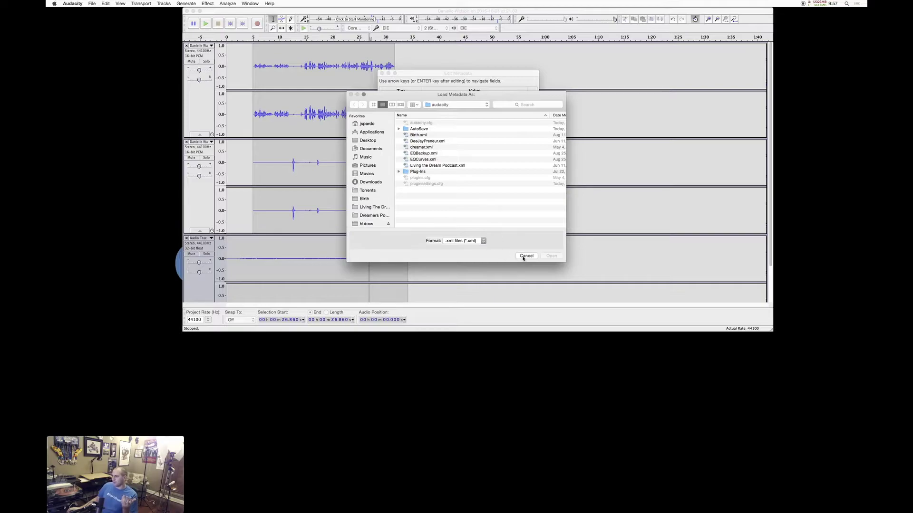
left_click(525, 256)
left_click(442, 98)
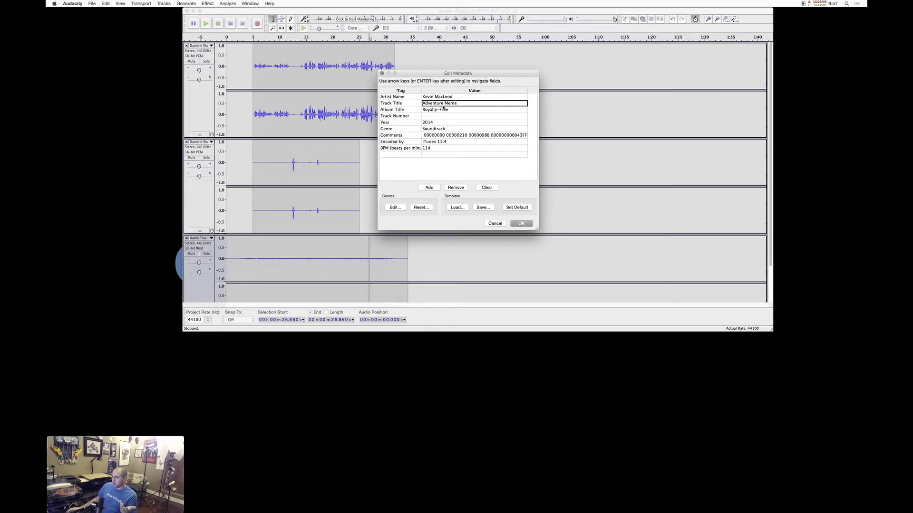
left_click(441, 142)
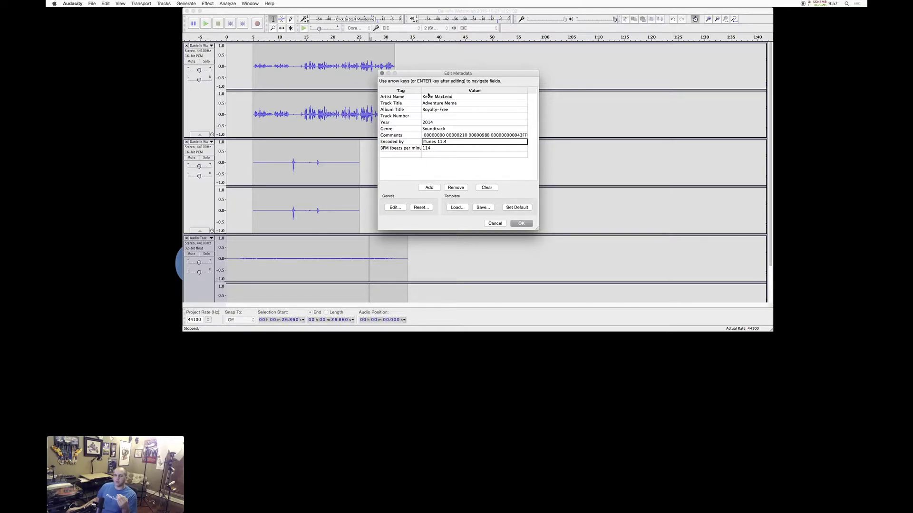
left_click(431, 101)
left_click(439, 97)
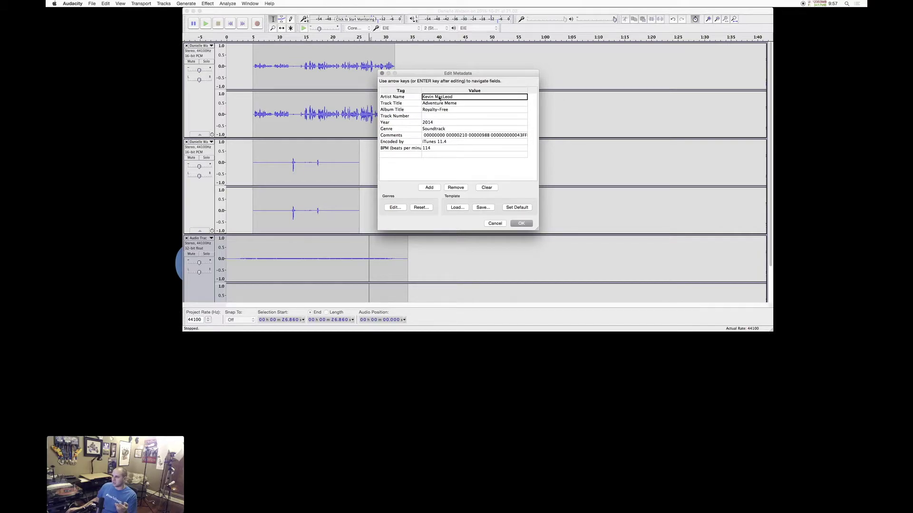
left_click(452, 102)
left_click(452, 110)
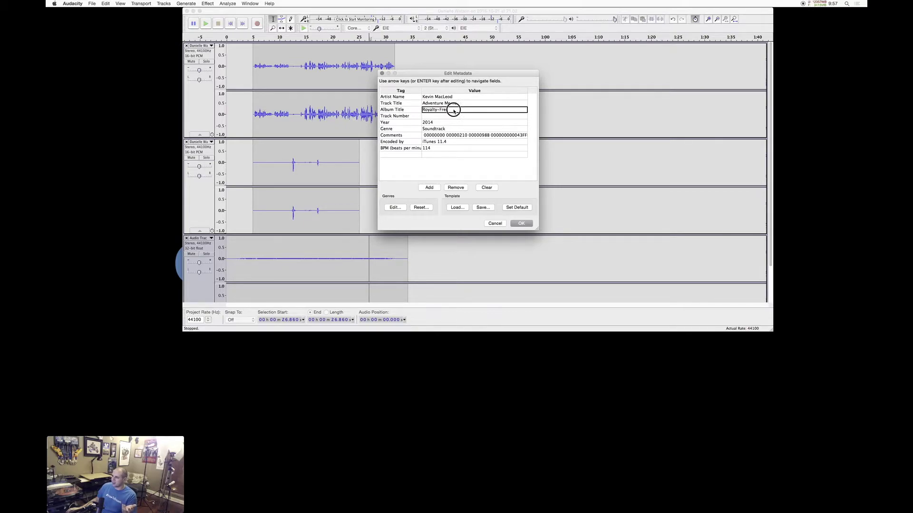
left_click(454, 142)
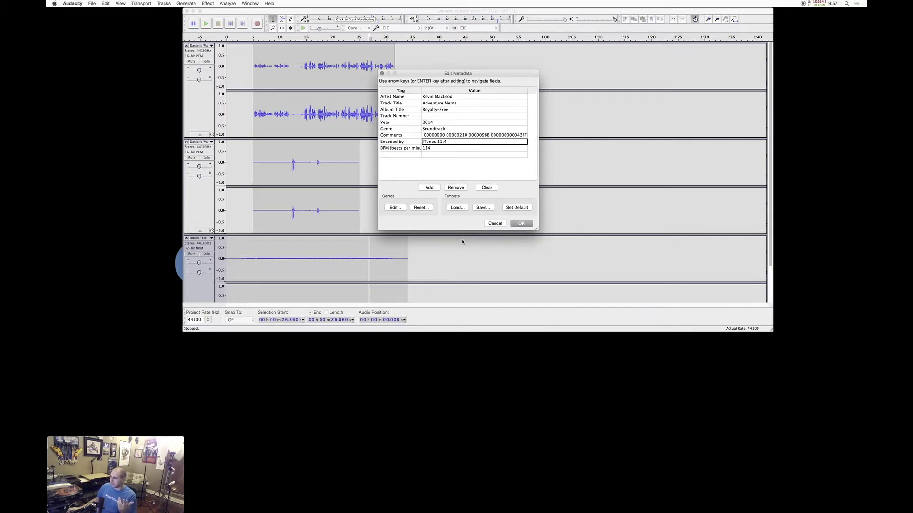
Step: Load the dreamer.xml metadata template and review its artist, album, year, genre, comments, copyright and composer values
left_click(455, 208)
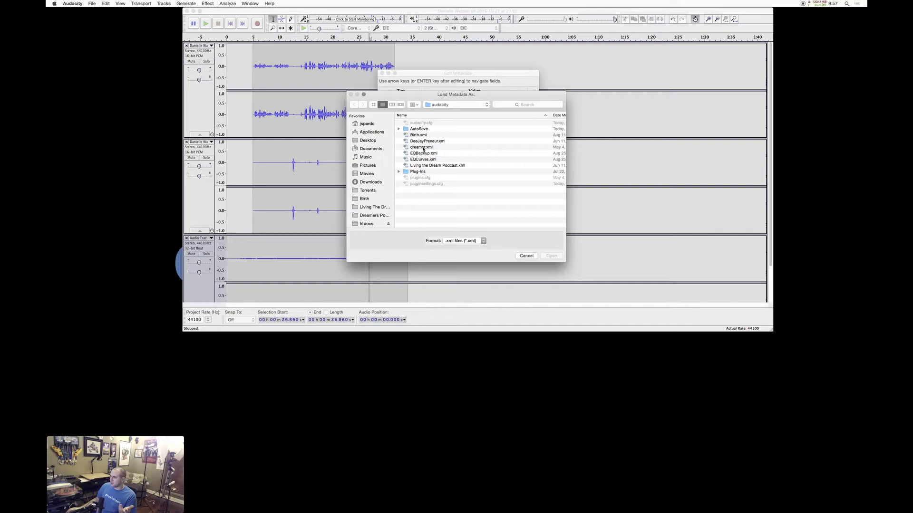
double_click(422, 148)
left_click(429, 98)
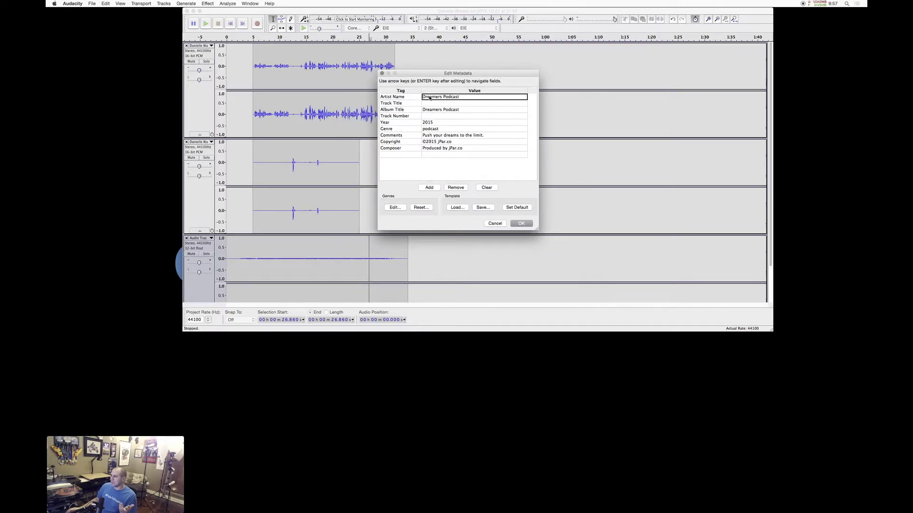
left_click(431, 97)
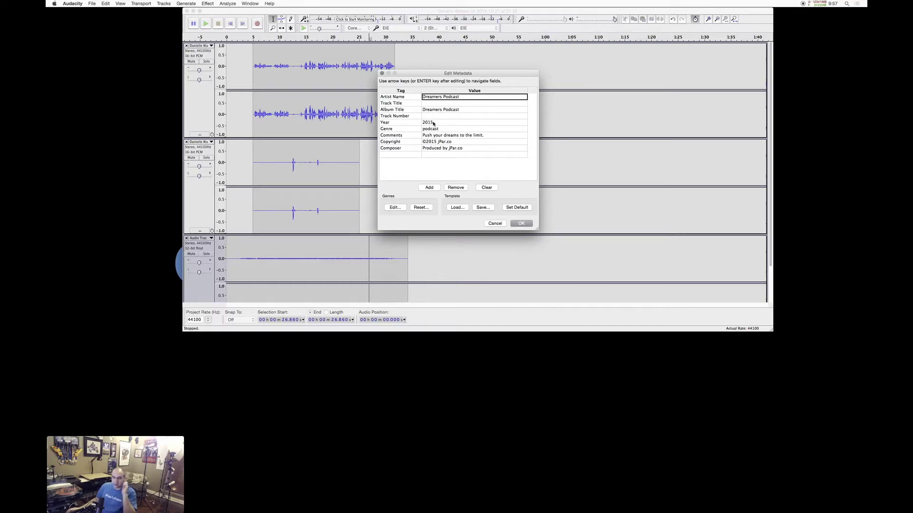
left_click(435, 111)
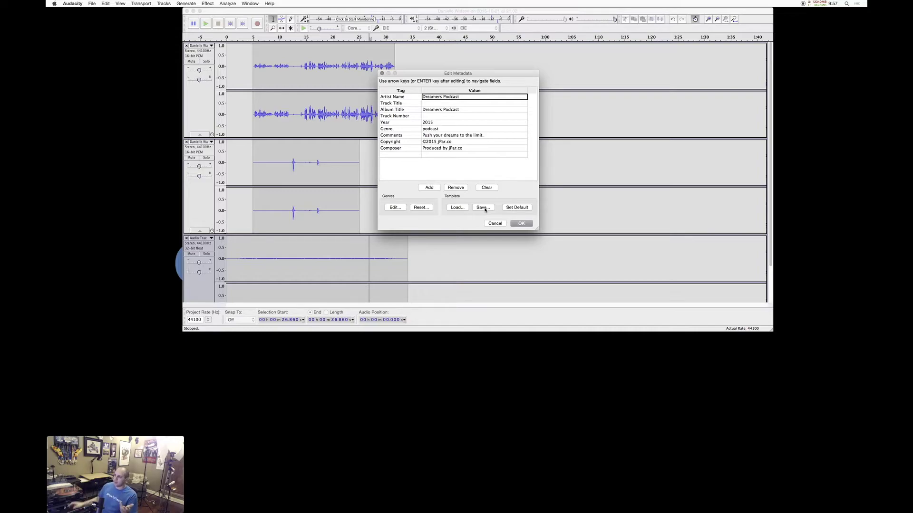
left_click(437, 111)
left_click(430, 123)
left_click(434, 129)
left_click(434, 135)
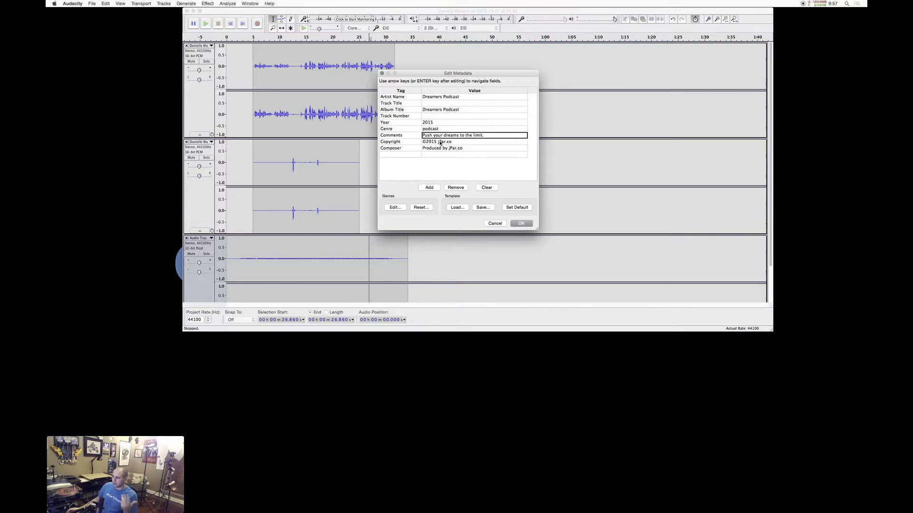
left_click(439, 141)
left_click(441, 148)
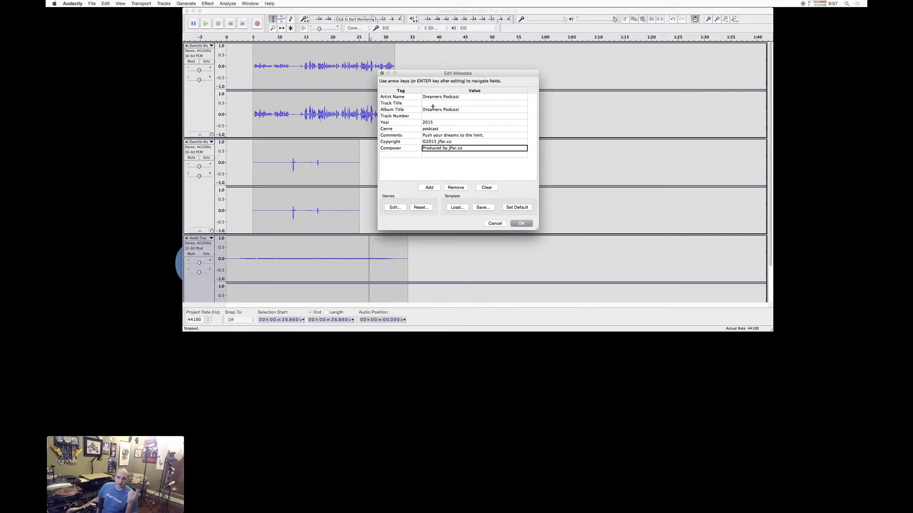
Step: Set the track title to "Test Your Dream Platform" and the track number to 1
left_click(437, 103)
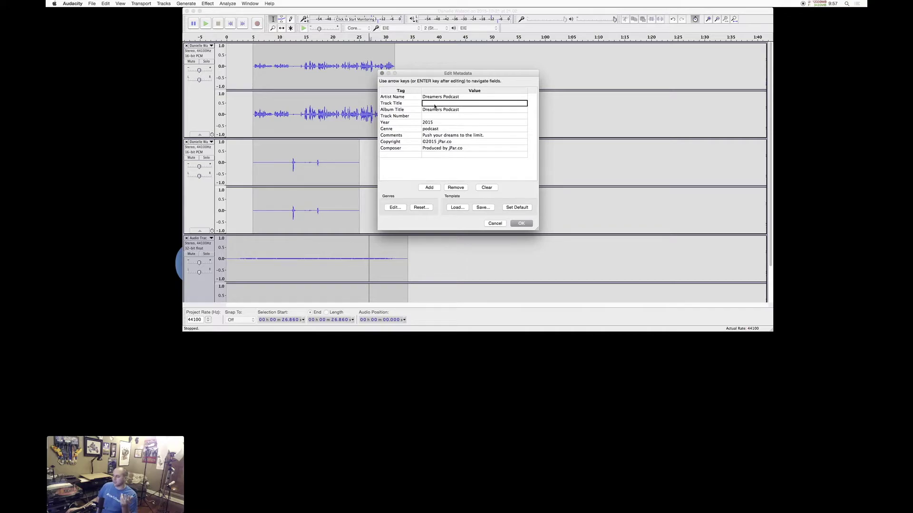
type("Test")
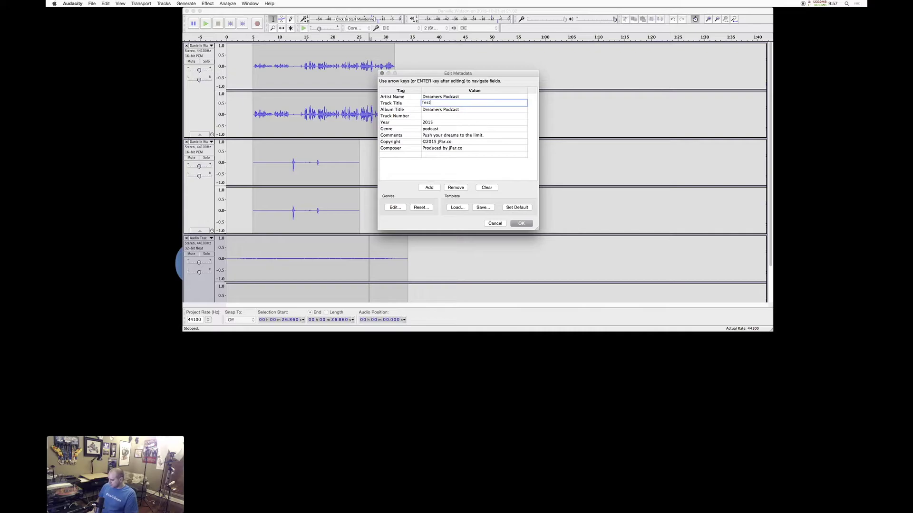
type(" Youdream p")
key("BackSpace")
type("Platform")
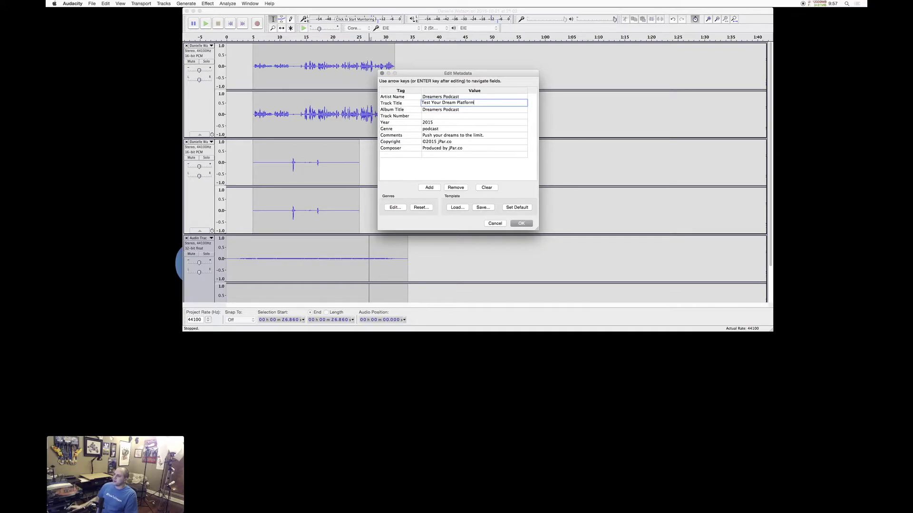
left_click(450, 116)
type("1")
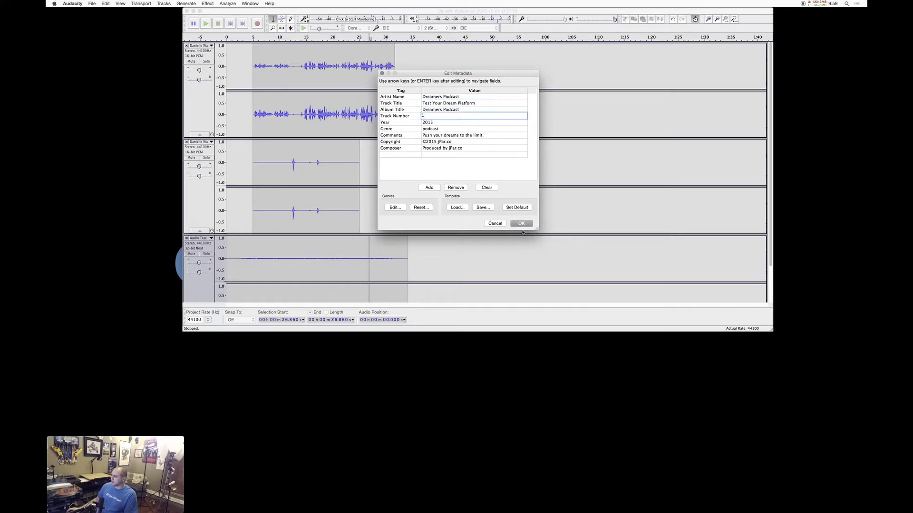
Step: Add an extra blank tag row to the metadata table and leave the new tag name empty
left_click(429, 187)
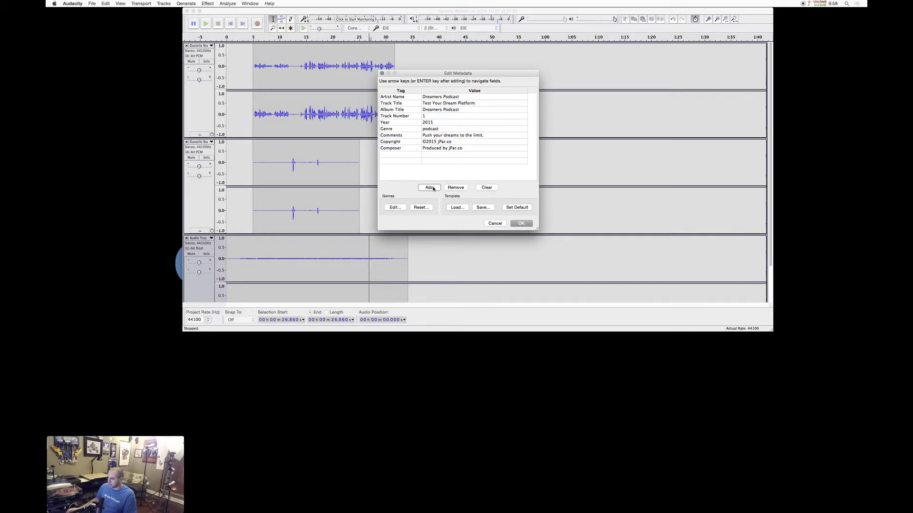
left_click(406, 154)
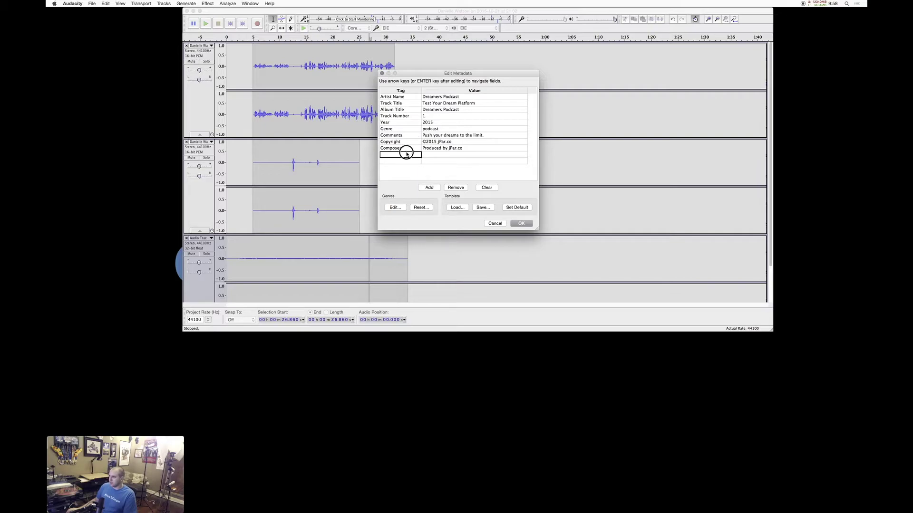
type("d")
key("BackSpace")
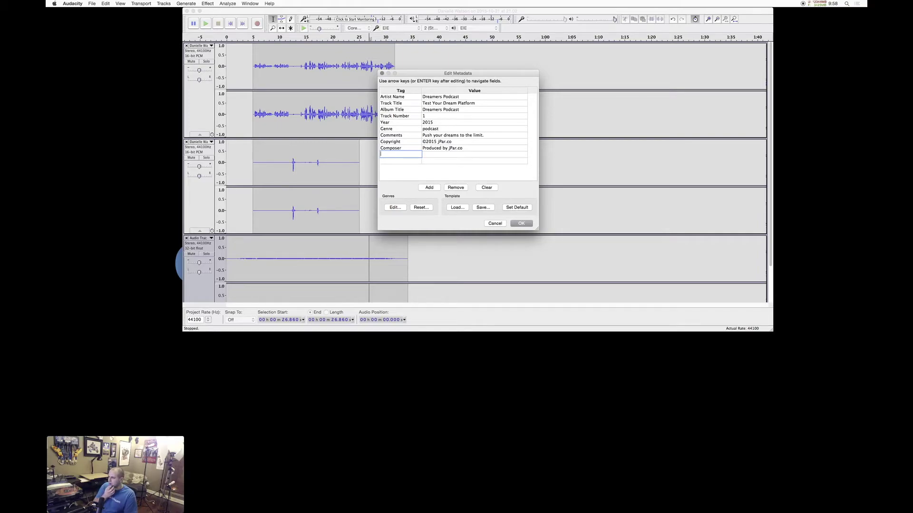
key("Escape")
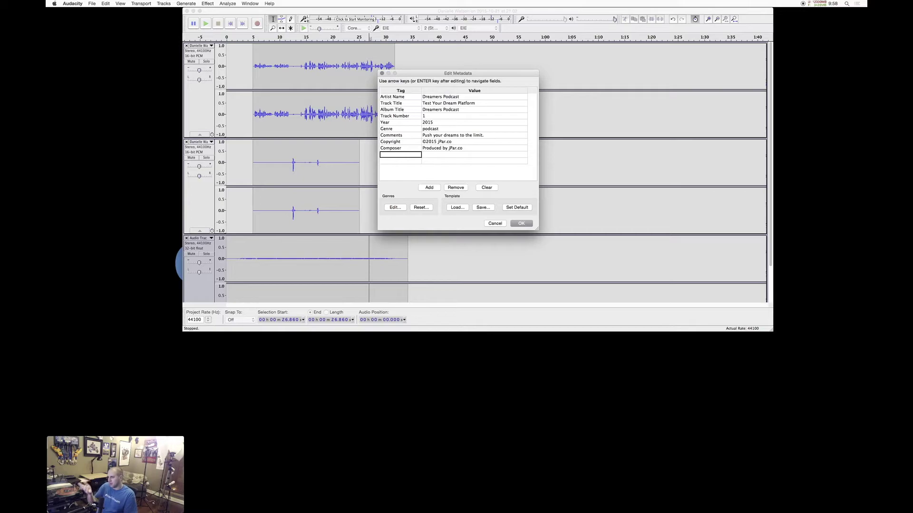
Step: Clear the whole metadata table, removing all entered values and the extra tags
left_click(420, 207)
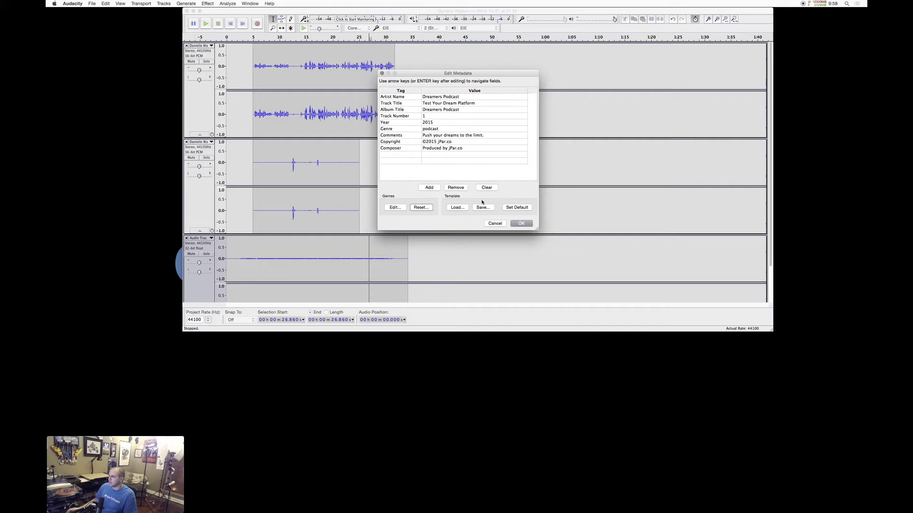
left_click(425, 208)
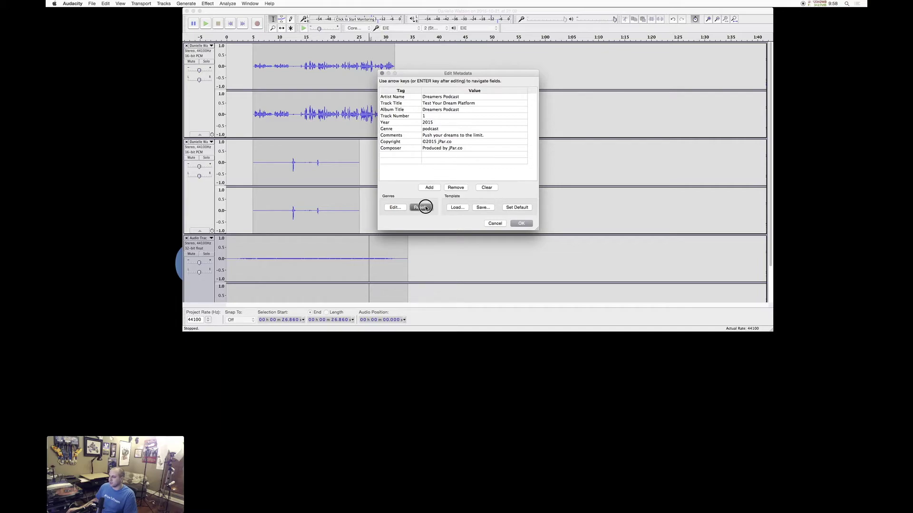
left_click(486, 188)
left_click(424, 97)
key("Return")
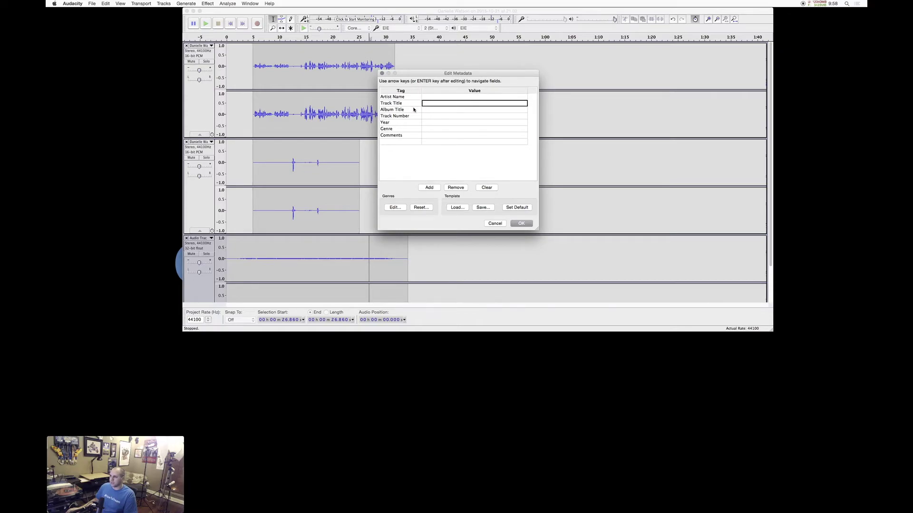
left_click(425, 115)
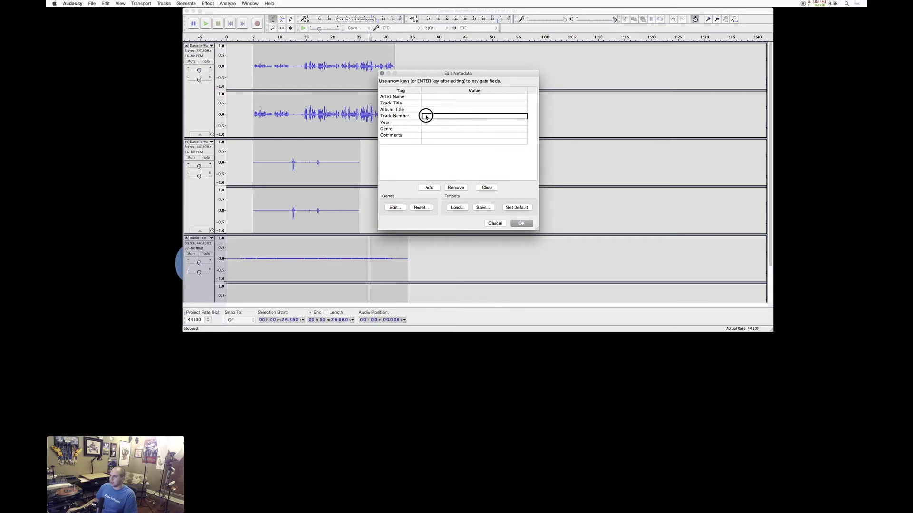
Step: Set the track title to "Your Dream Platform Test", enter the artist's name, and confirm the metadata to export the MP3
left_click(434, 104)
type("Your Dream Platform Test")
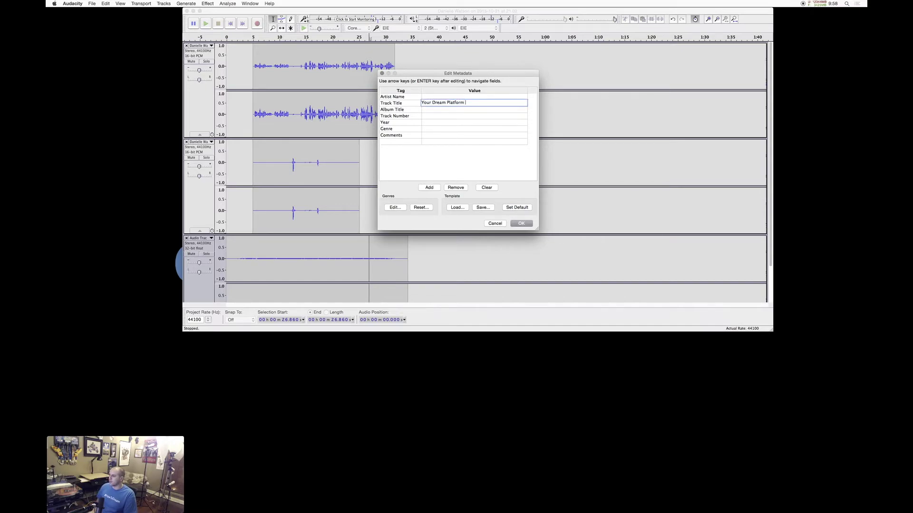
left_click(472, 98)
type("Joe Pardo")
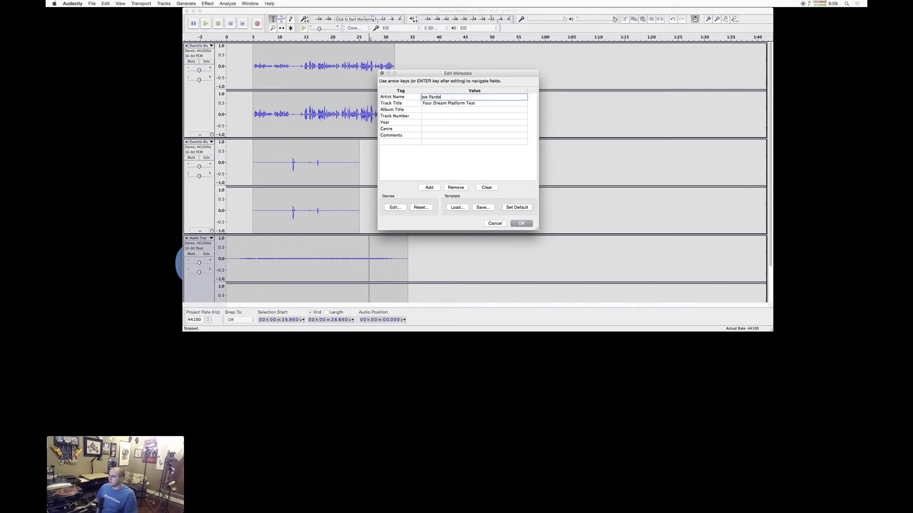
left_click(521, 223)
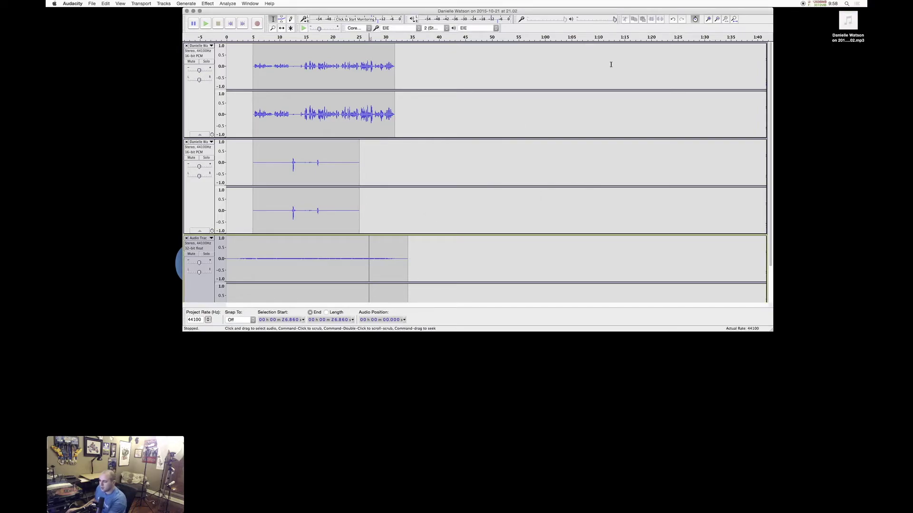
Step: Play the exported MP3 on the desktop in a quick preview, and close the preview when it ends
left_click(850, 37)
mouse_move(852, 32)
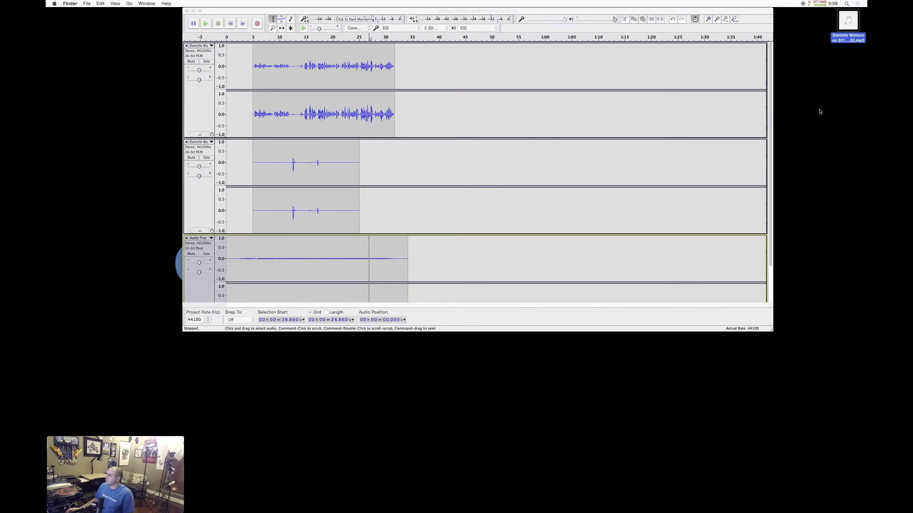
key("space")
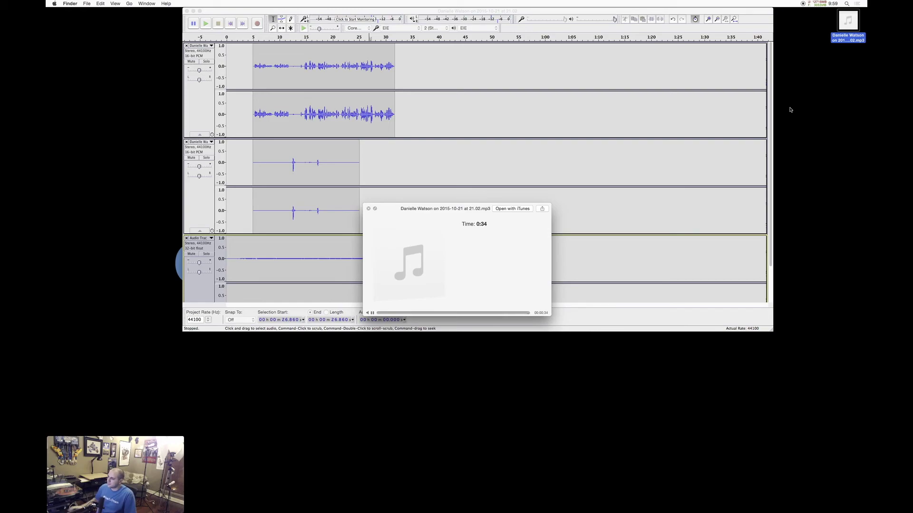
key("space")
left_click(848, 94)
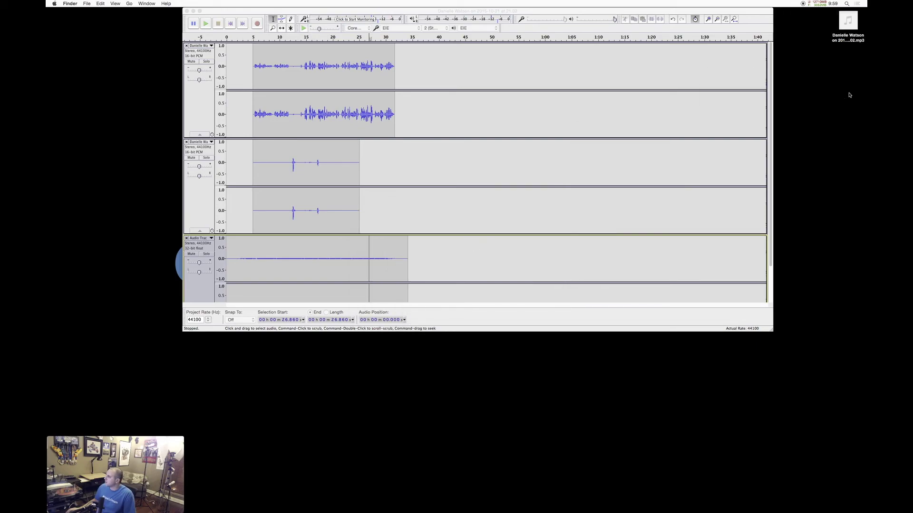
Step: Switch from the desktop back to the podcast project in Audacity
left_click(861, 4)
left_click(862, 3)
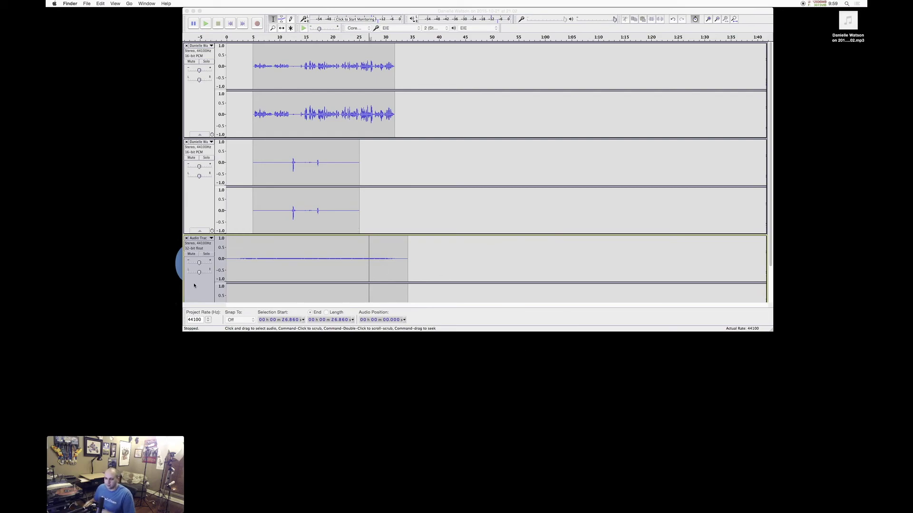
left_click(423, 101)
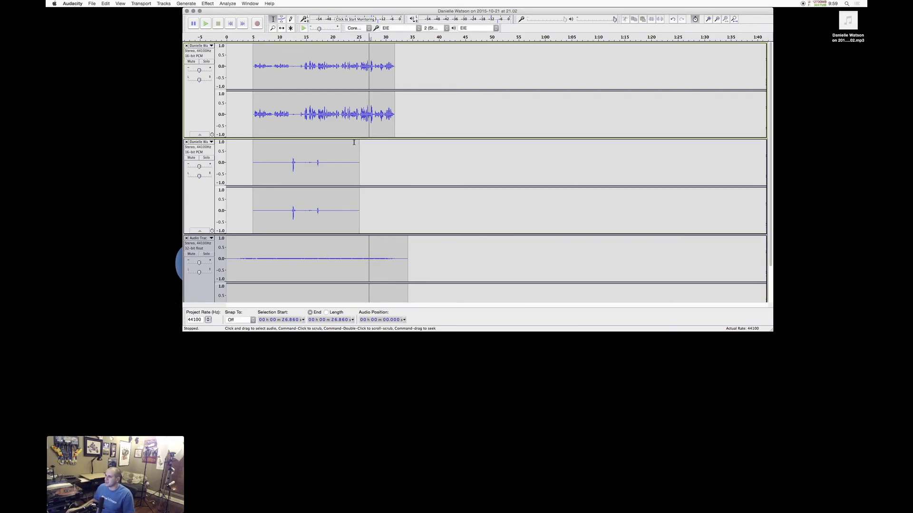